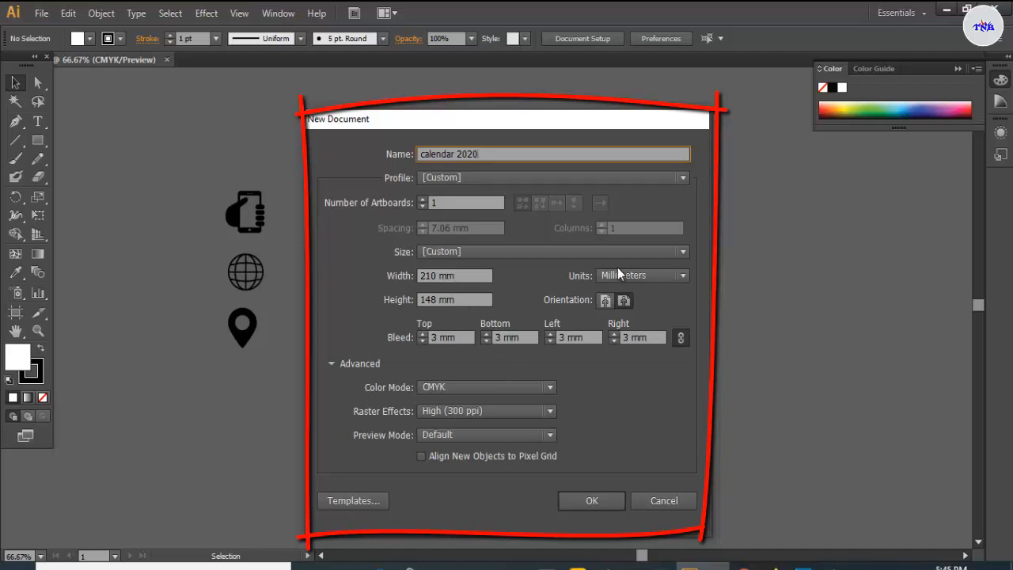
- Create the 'calendar 2020' document: 210 × 148 mm, CMYK, 3 mm bleed
click(603, 501)
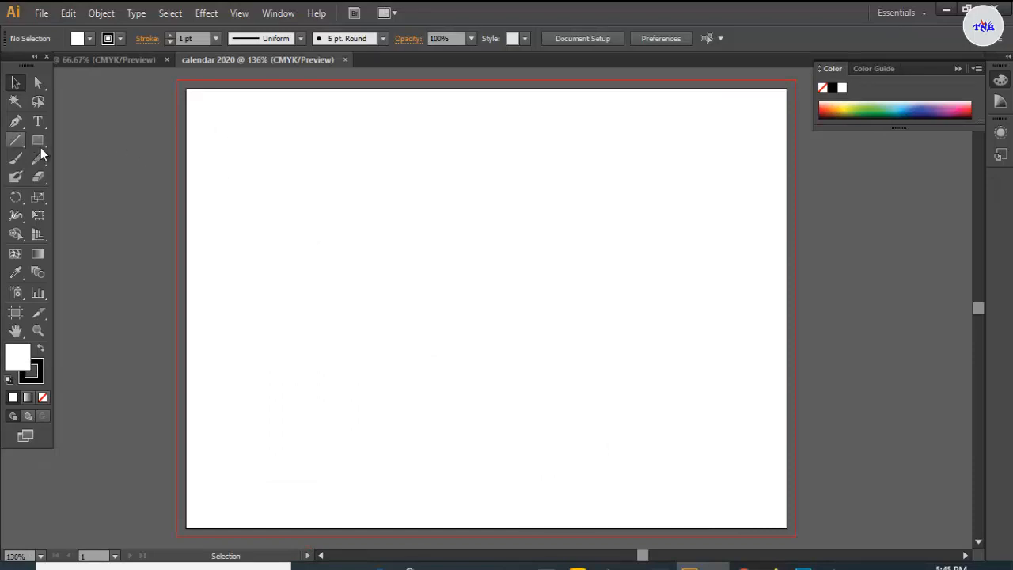
- Draw a 210 × 148 mm rectangle with no stroke
drag(41, 148, 68, 141)
click(116, 42)
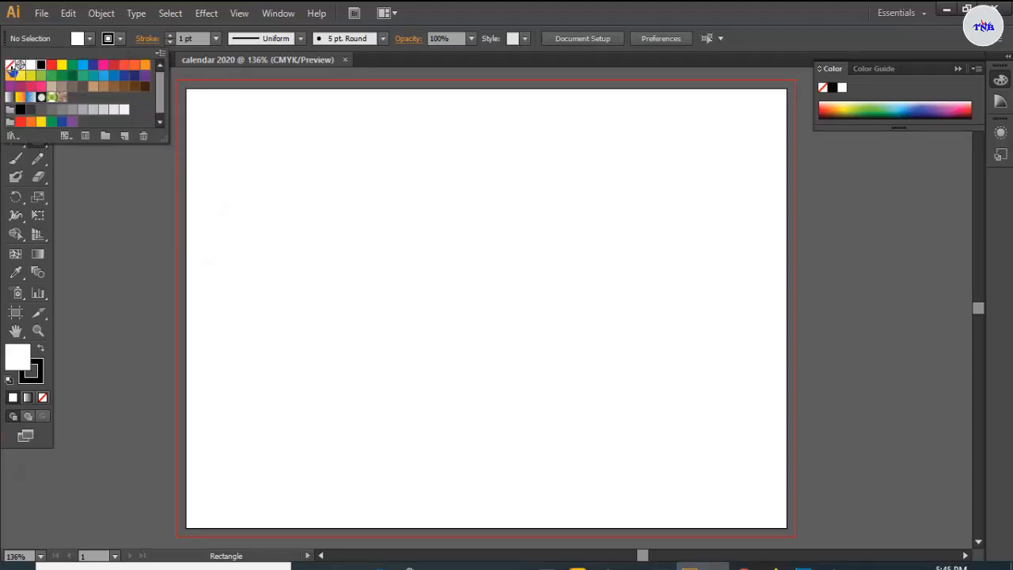
click(11, 66)
click(316, 201)
click(316, 200)
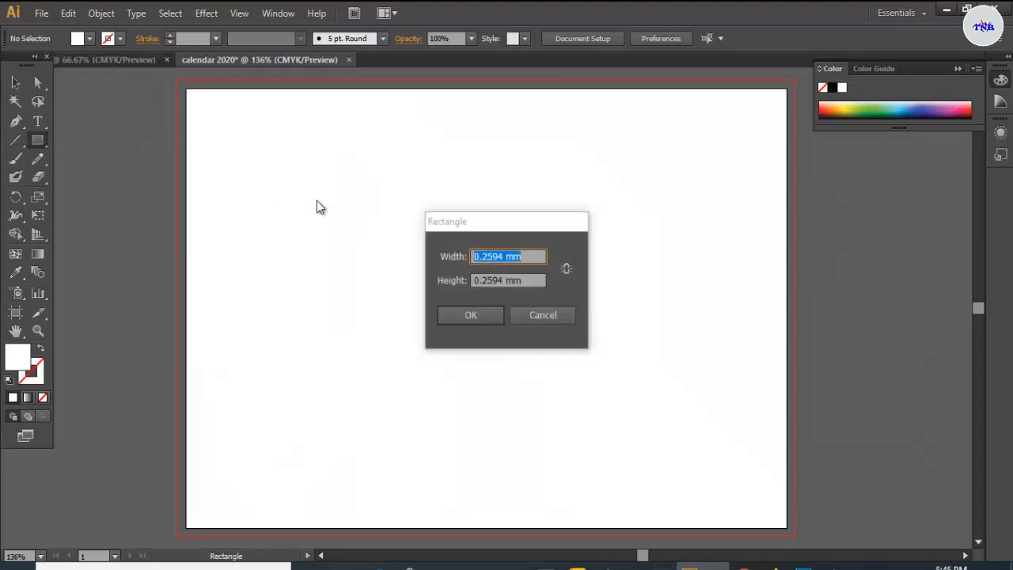
drag(504, 255, 443, 261)
key(BackSpace)
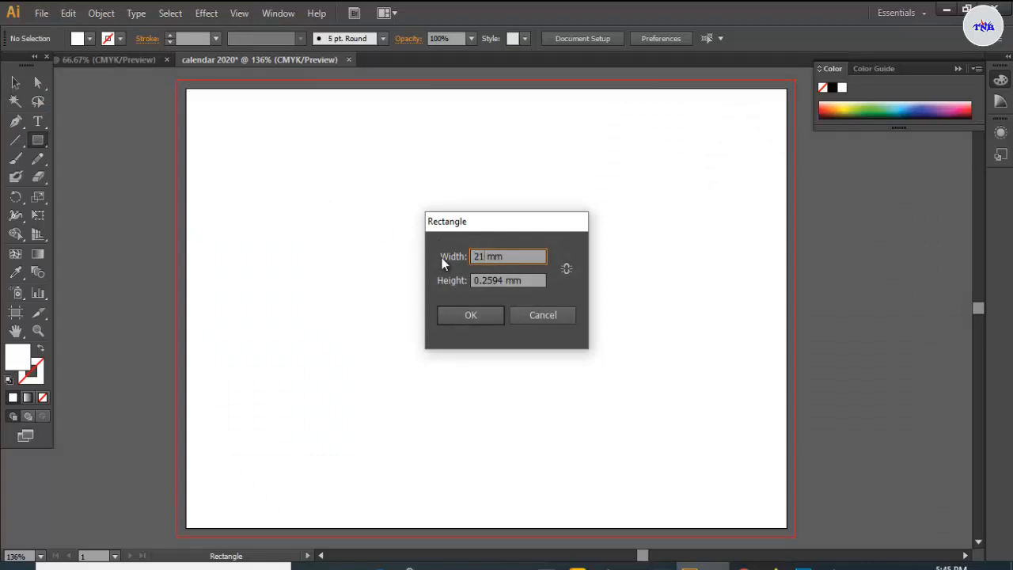
click(503, 280)
key(BackSpace)
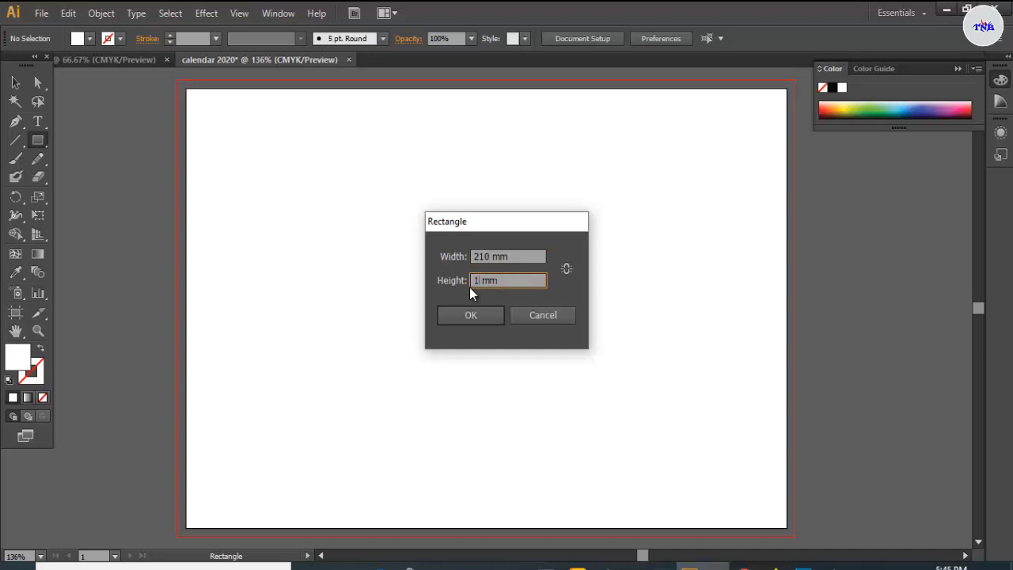
text(148)
click(475, 321)
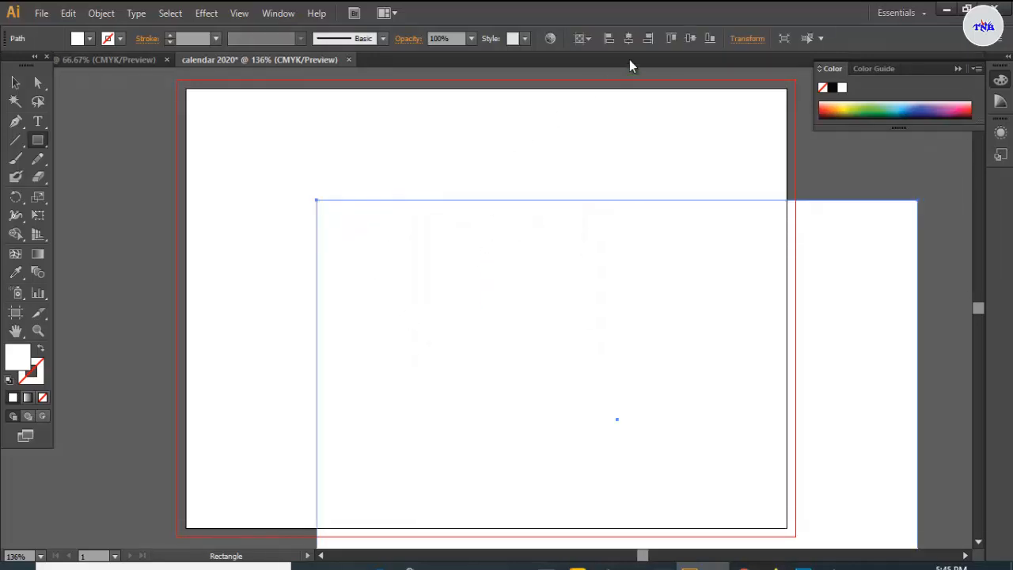
- Align the rectangle's right and top edges to the artboard
click(649, 39)
click(668, 38)
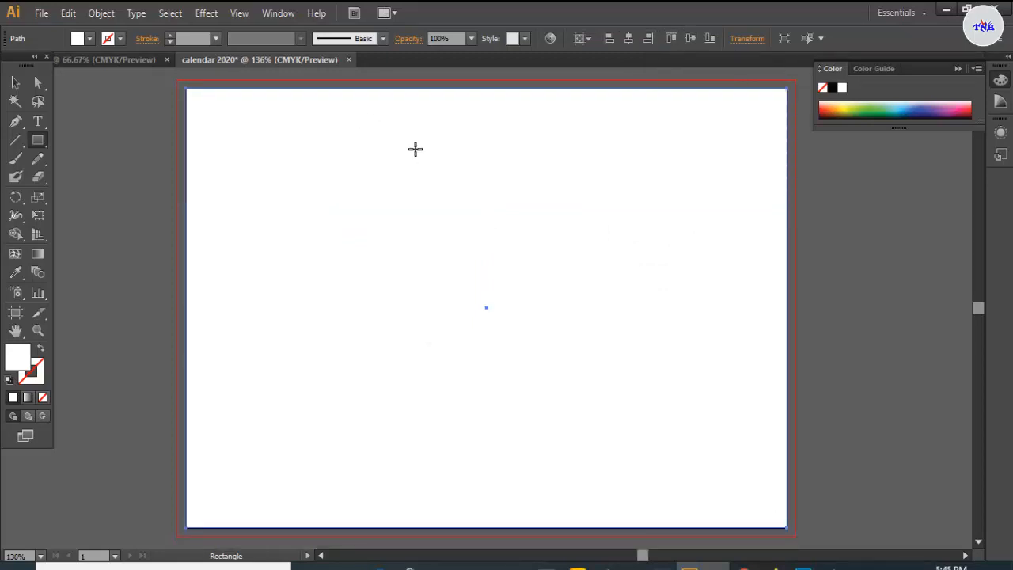
click(15, 82)
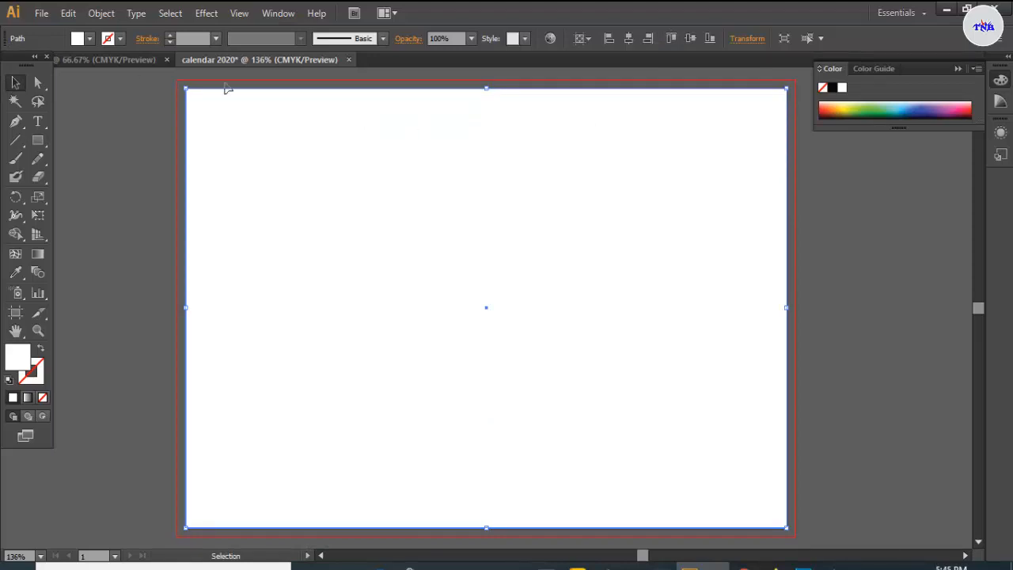
- Offset the page rectangle by -3 mm and turn the inset path into guides
click(100, 14)
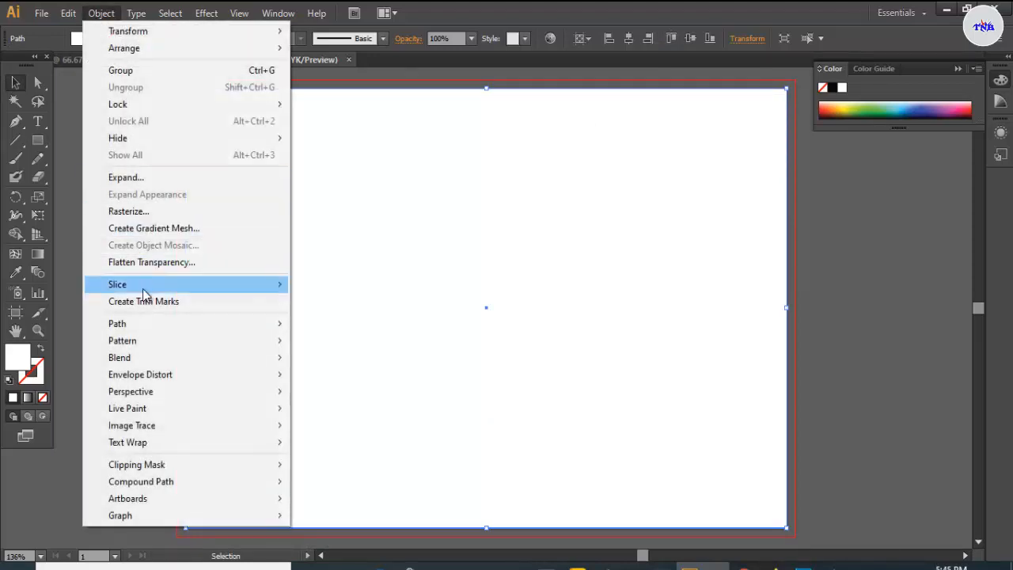
mouse_move(145, 320)
click(325, 377)
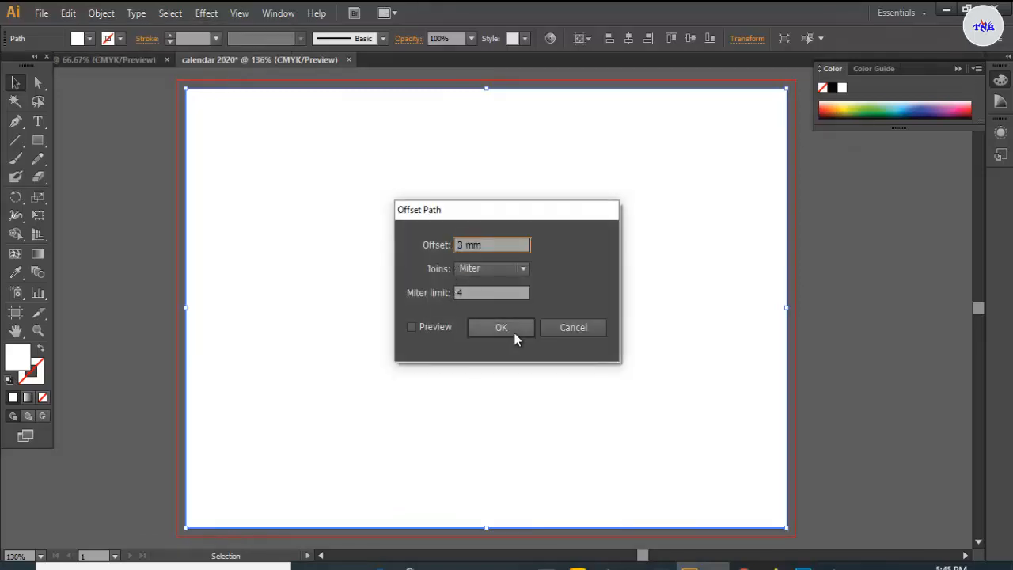
key(Home)
text(-)
click(412, 327)
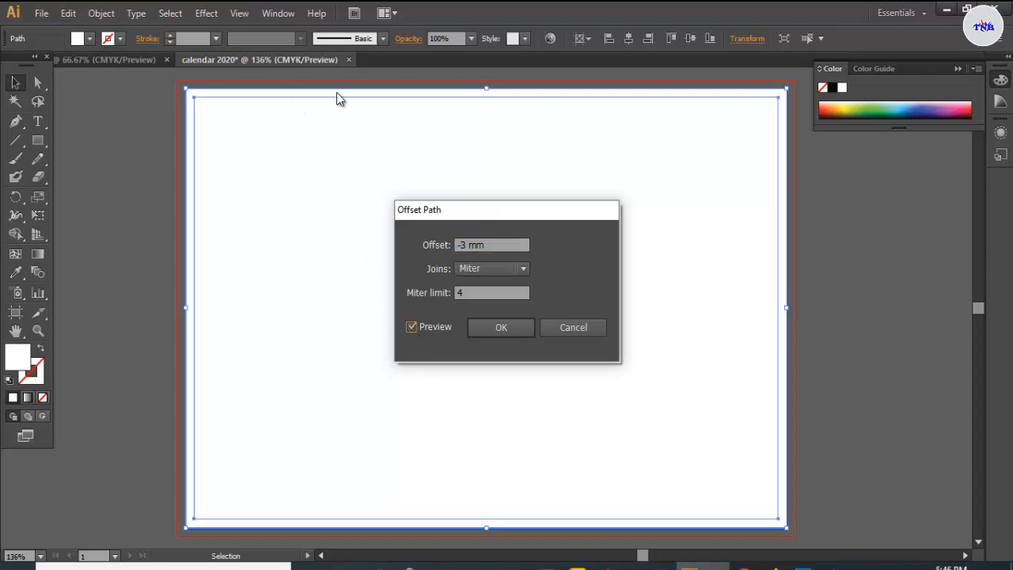
click(486, 324)
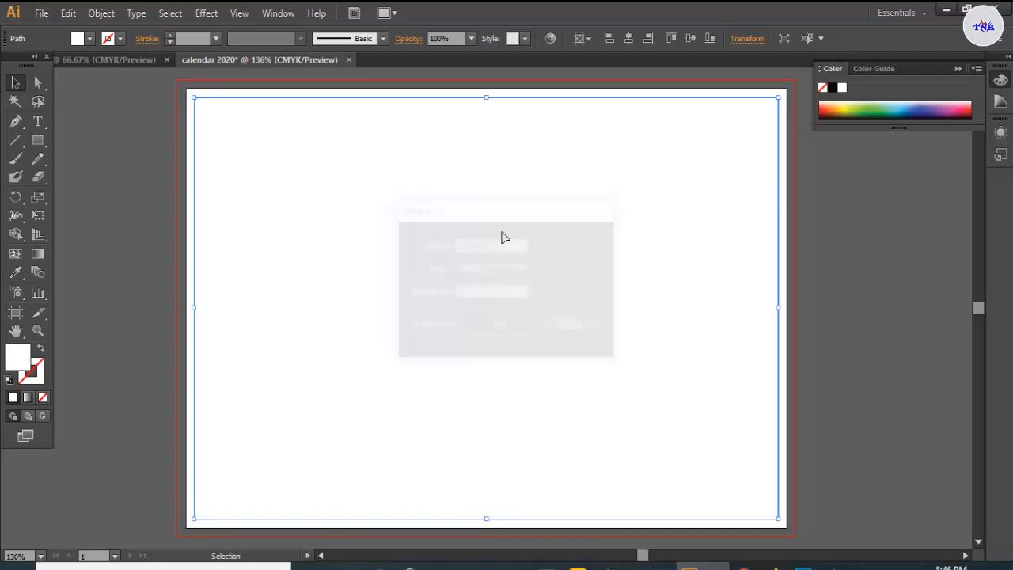
right_click(486, 98)
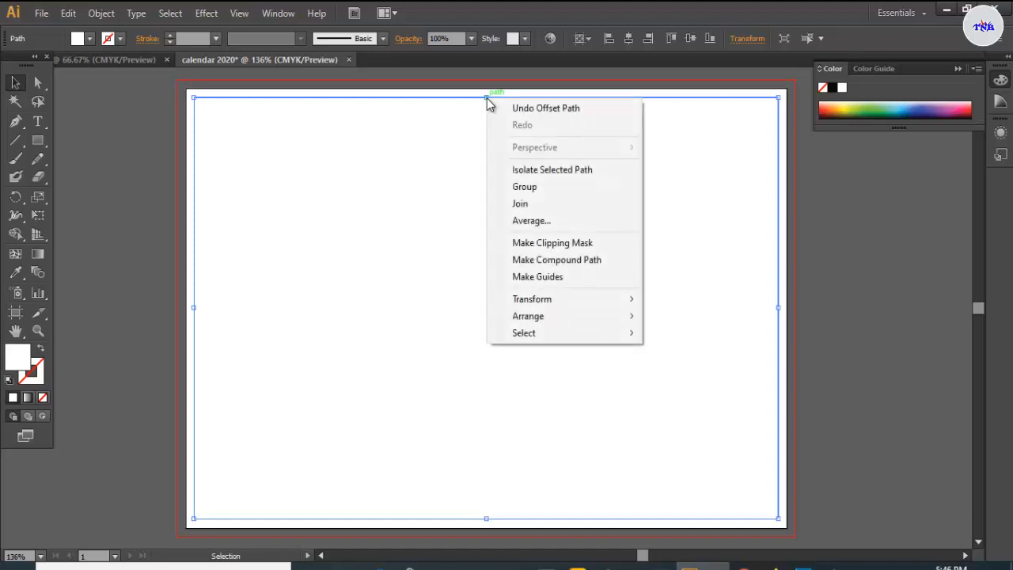
click(546, 277)
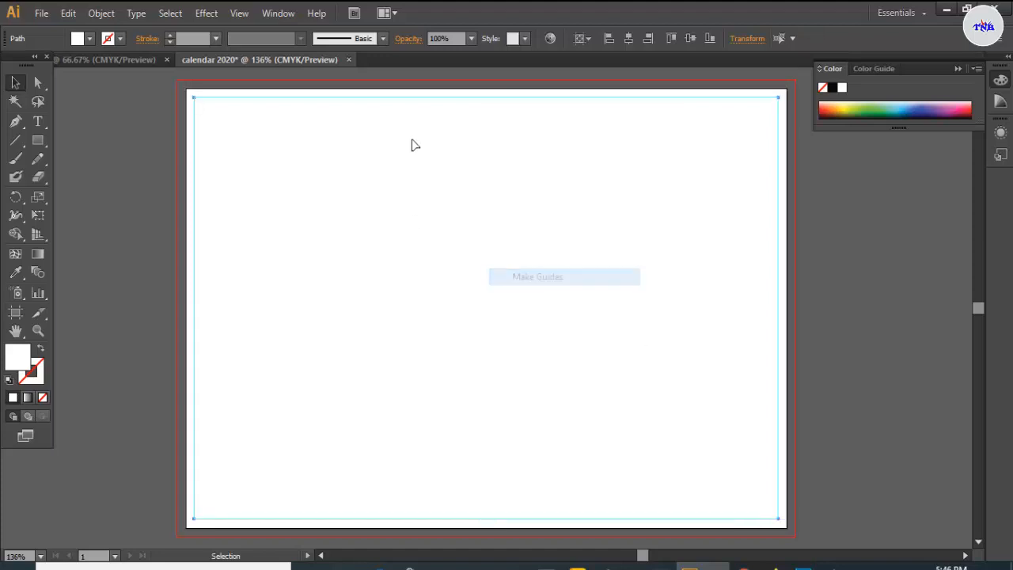
- Create an outward 3 mm offset frame around the page rectangle
click(309, 89)
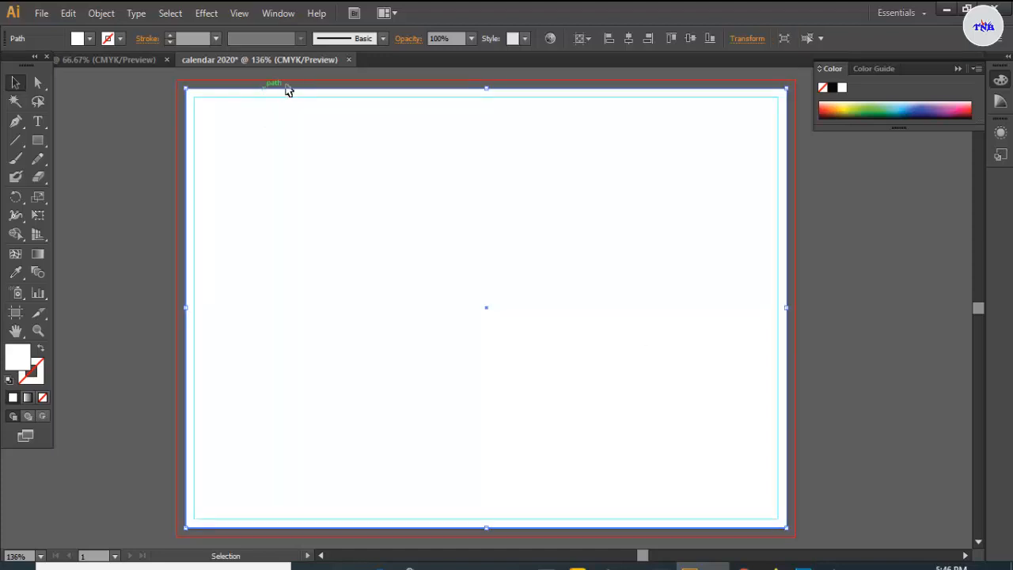
click(102, 14)
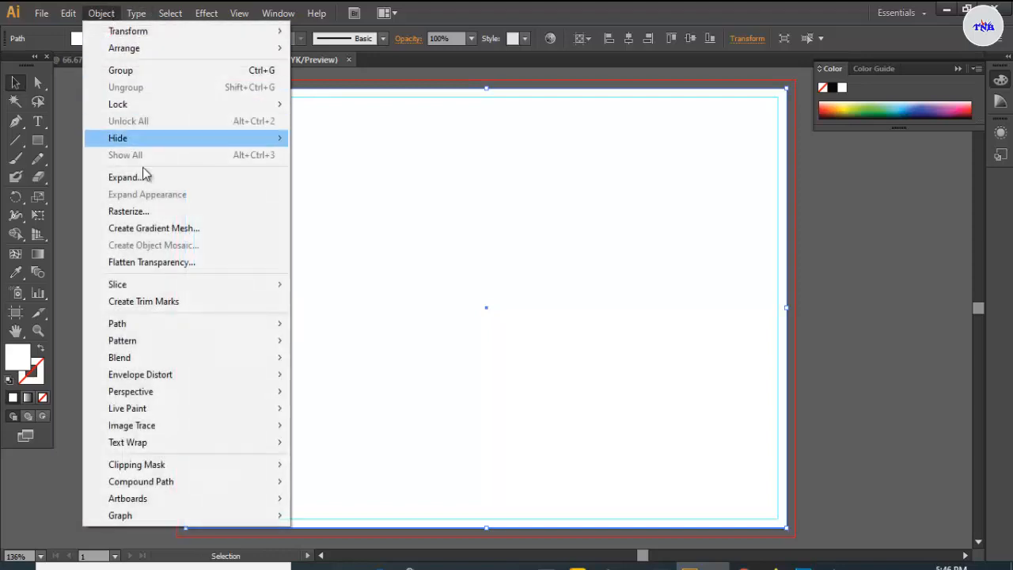
mouse_move(150, 325)
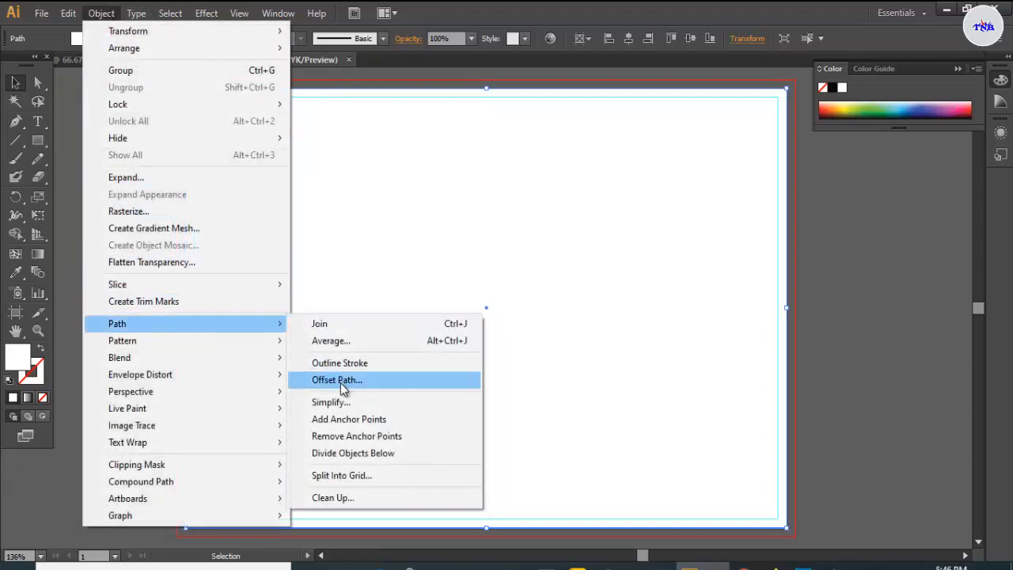
click(341, 380)
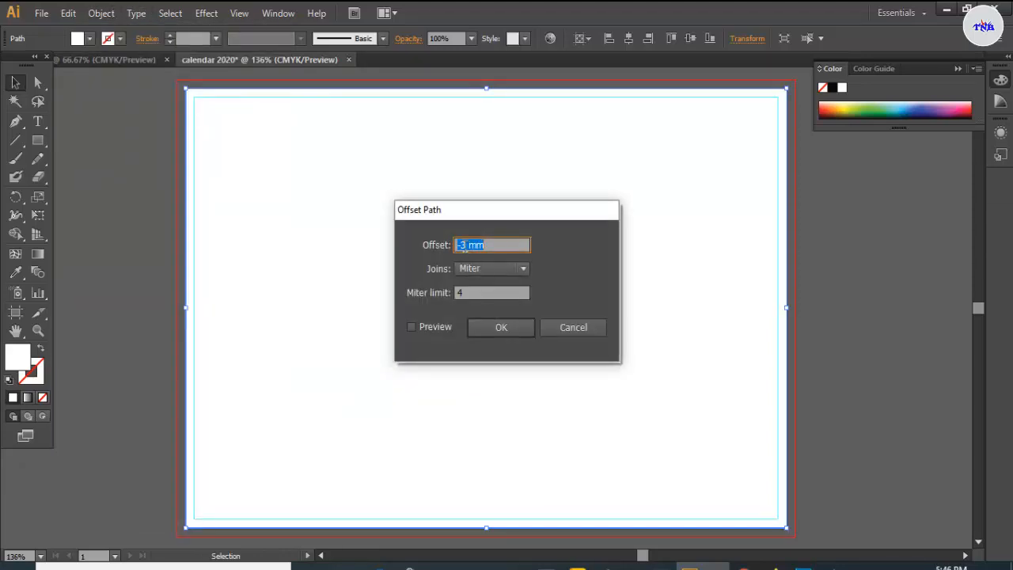
click(465, 246)
click(412, 328)
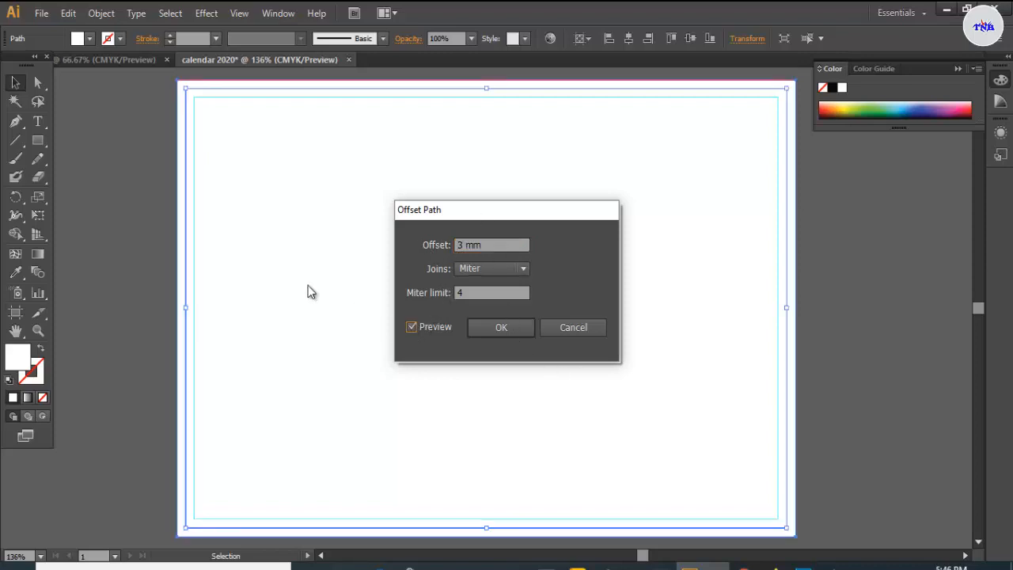
click(484, 326)
- Lock the outer bleed frame and view the page at 100%
click(162, 111)
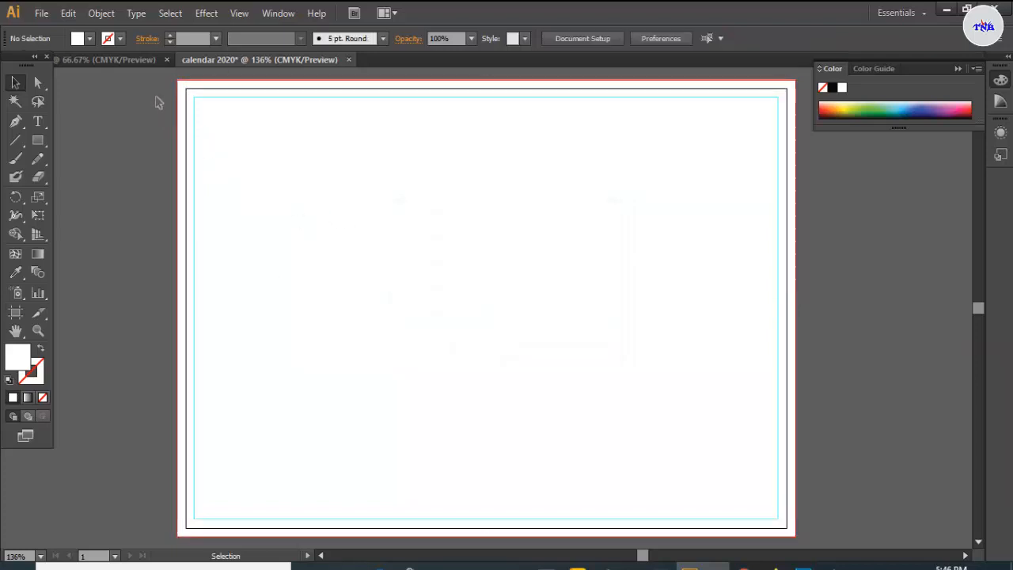
drag(235, 155, 190, 91)
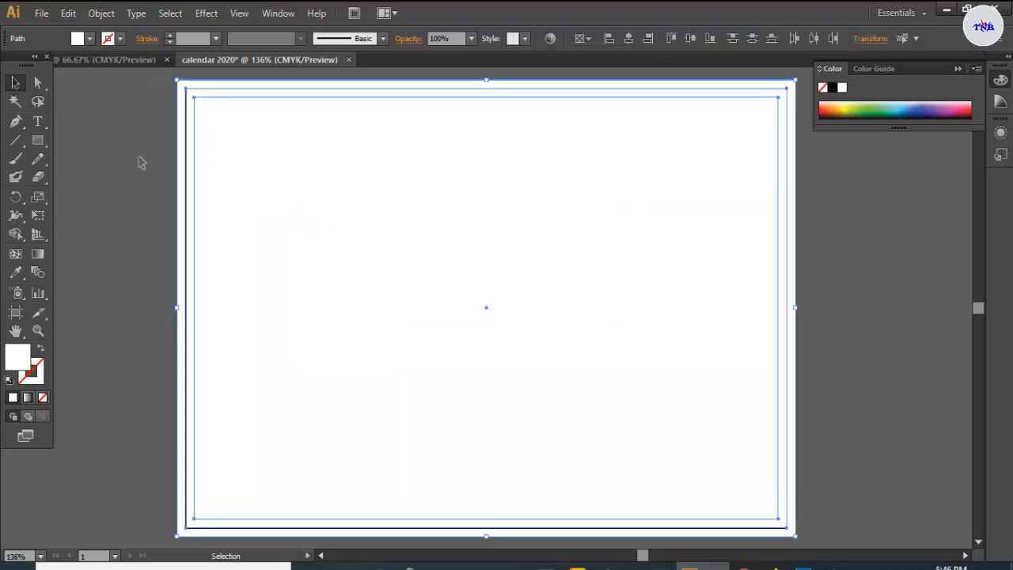
click(99, 13)
mouse_move(131, 106)
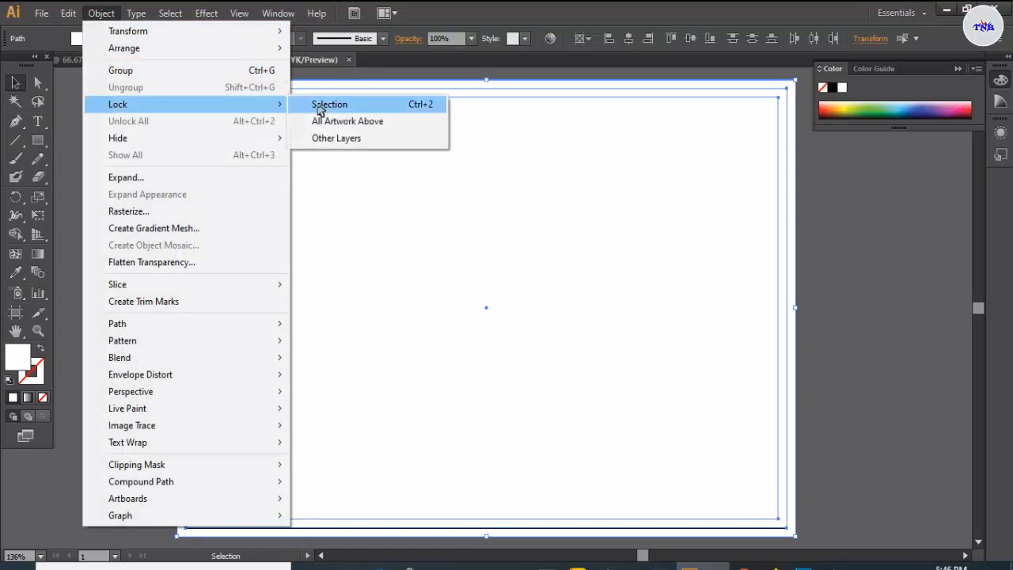
click(320, 110)
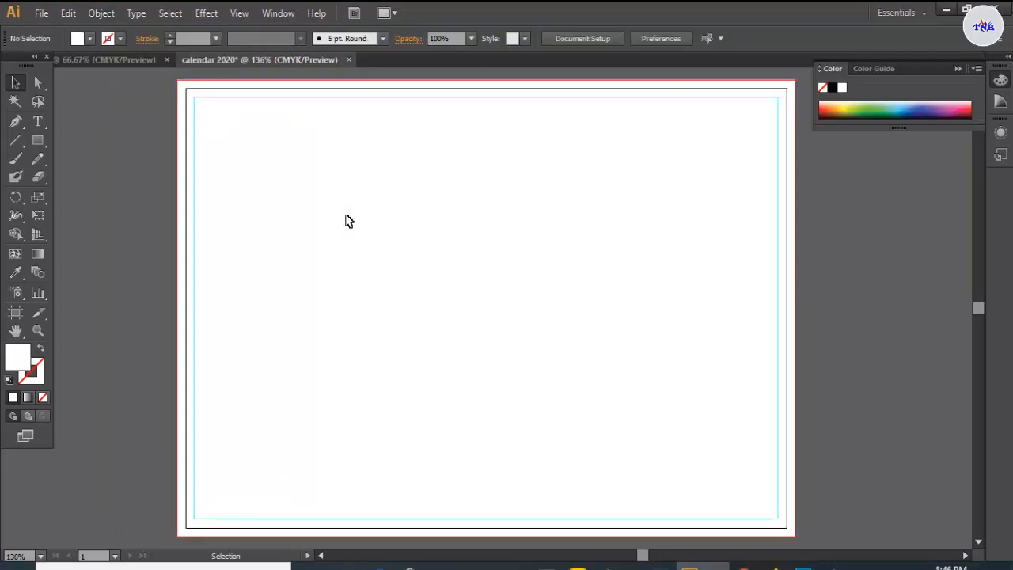
key(ctrl+1)
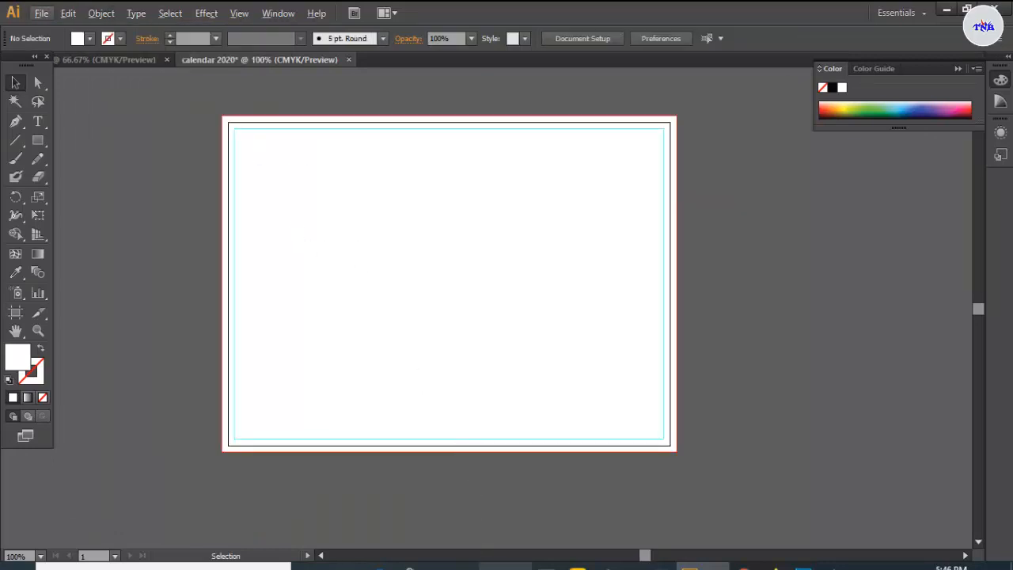
- Drag the stethoscope photo from its File Explorer folder into the calendar
click(506, 565)
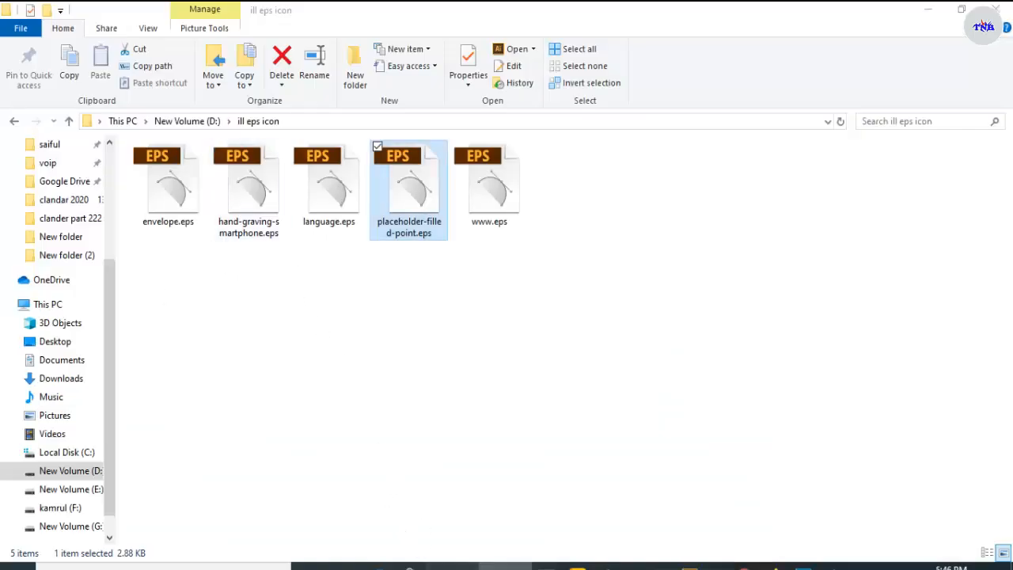
click(451, 564)
drag(299, 315, 333, 268)
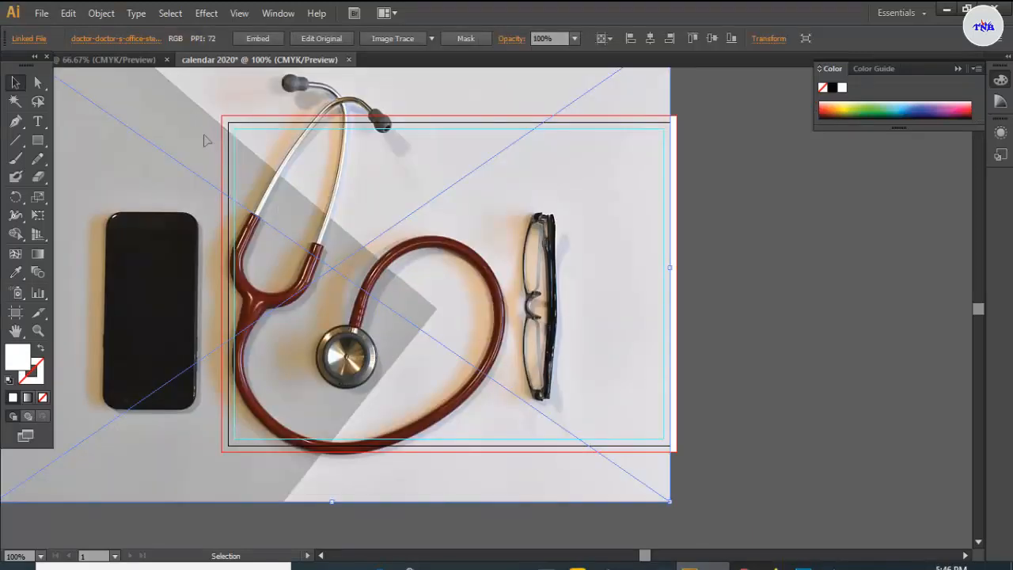
- Shrink the stethoscope photo onto the page's left part and draw a rounded rectangle over it
drag(203, 140, 432, 287)
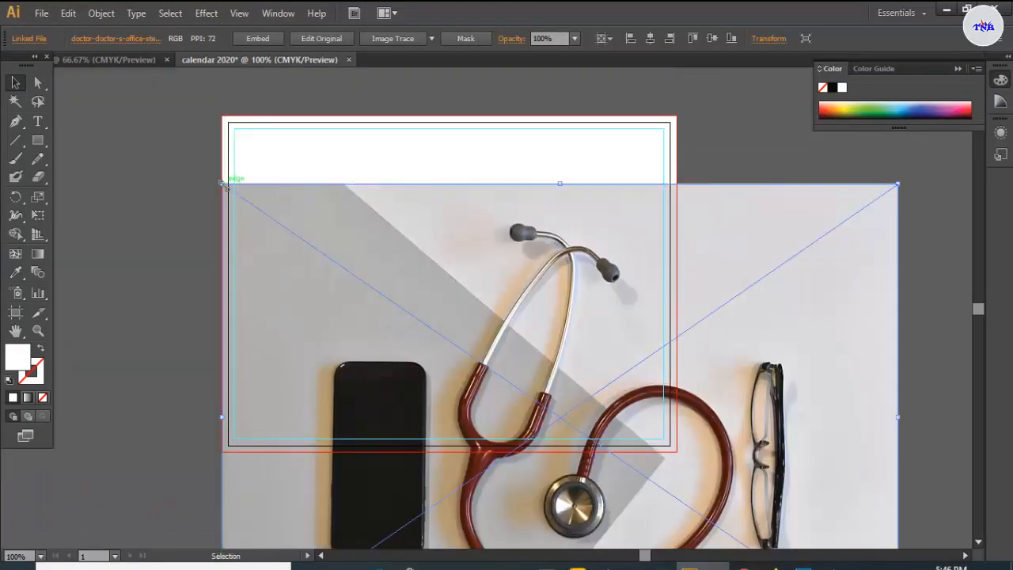
drag(226, 187, 324, 196)
drag(706, 313, 555, 292)
drag(495, 296, 430, 275)
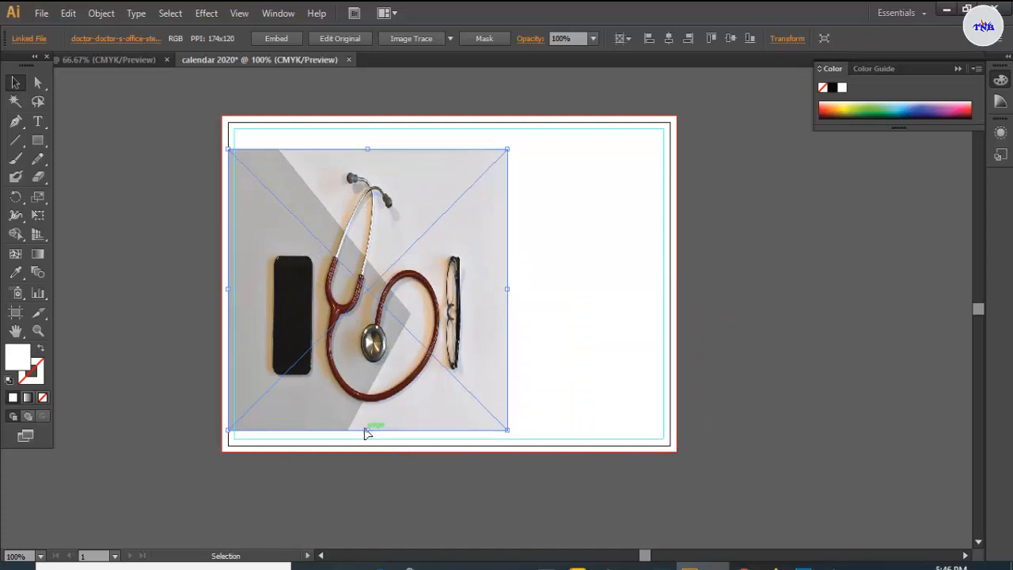
drag(366, 428, 327, 358)
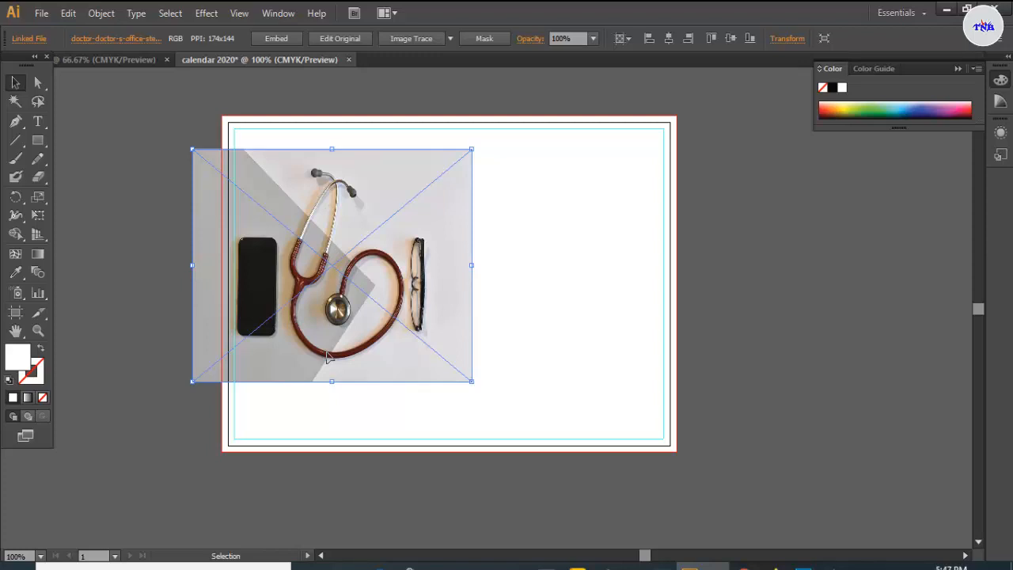
drag(39, 146, 82, 156)
mouse_move(287, 169)
mouse_down()
mouse_move(416, 349)
mouse_move(441, 365)
mouse_move(467, 420)
mouse_move(411, 415)
mouse_move(414, 380)
mouse_move(455, 380)
mouse_move(445, 384)
mouse_up()
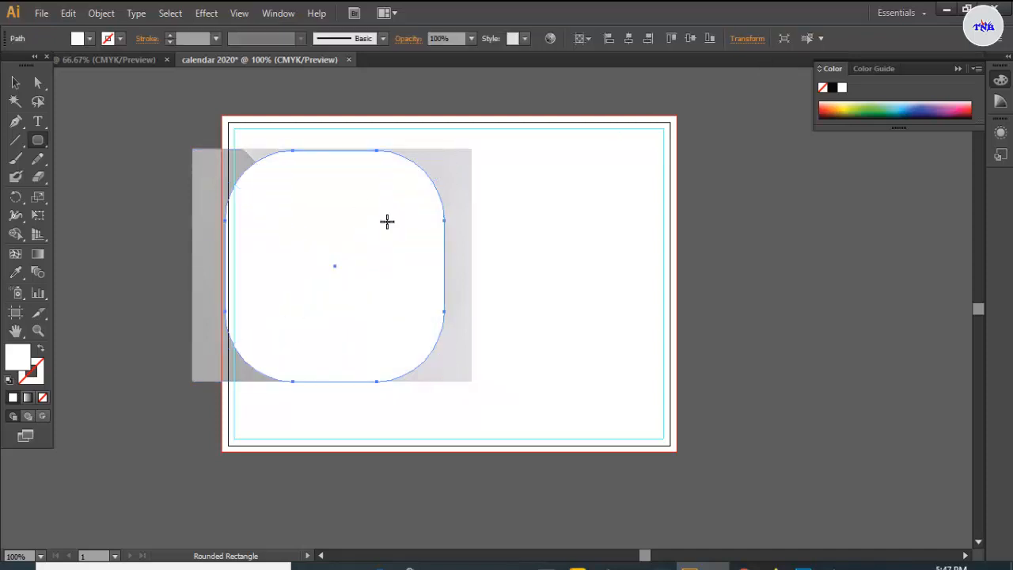
- Make a clipping mask of the photo with the rounded rectangle
click(15, 82)
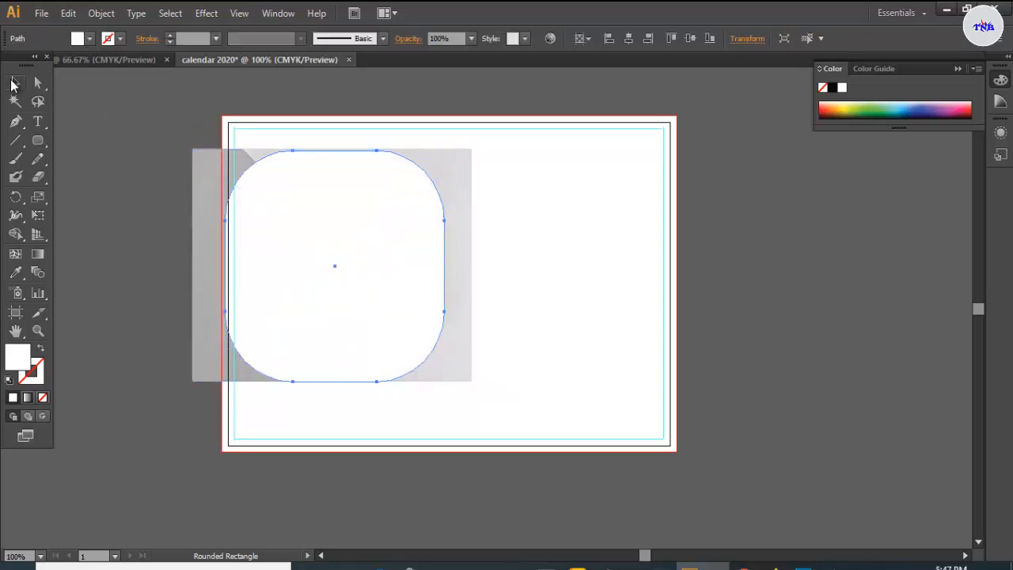
drag(526, 181, 393, 283)
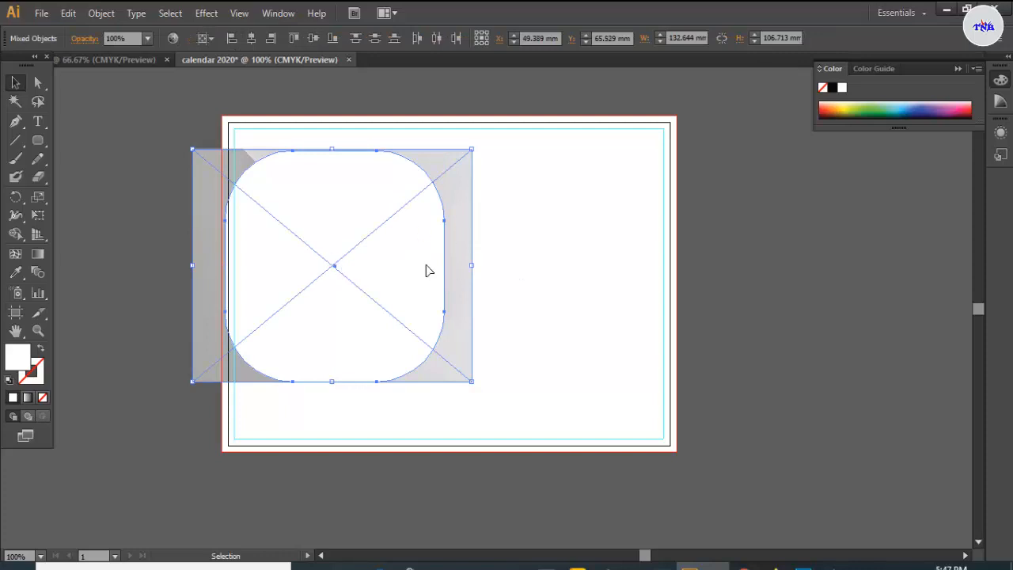
right_click(388, 282)
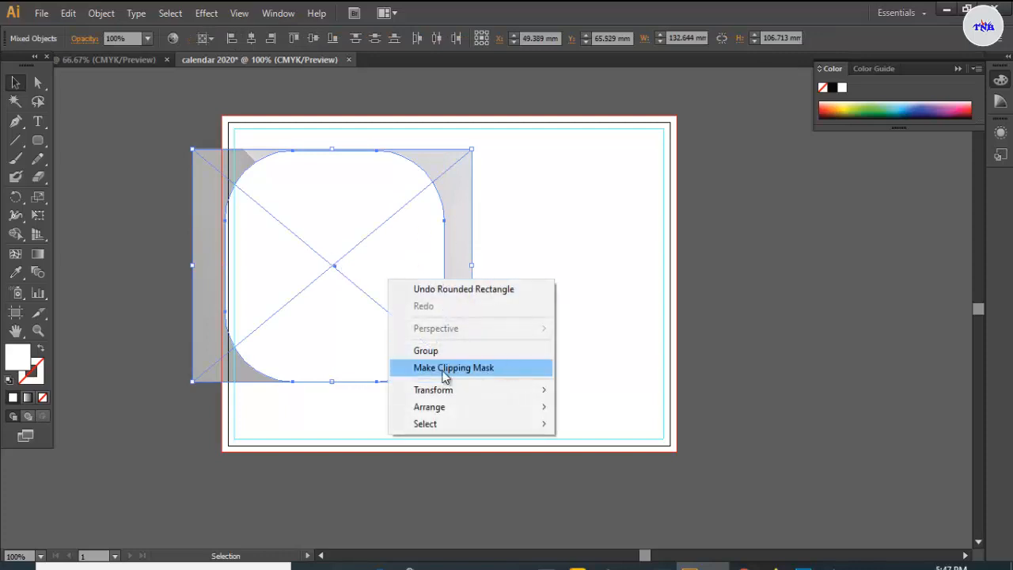
click(466, 369)
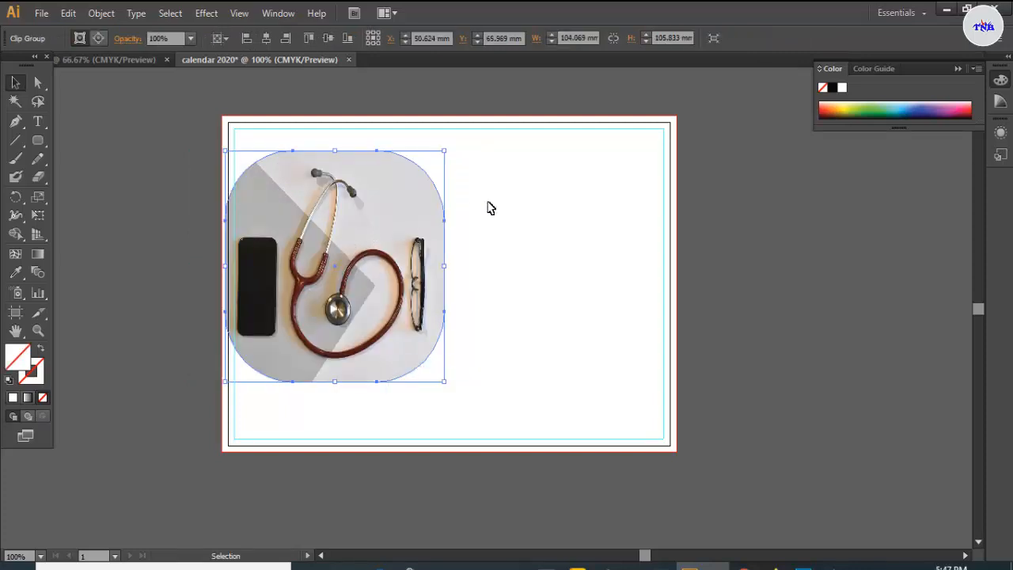
click(488, 208)
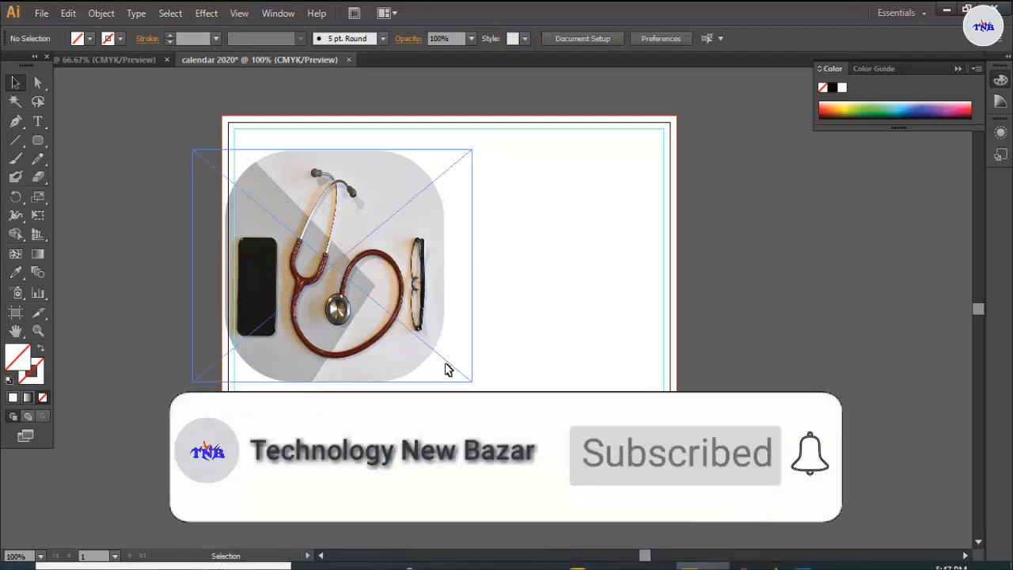
- Nudge the clipped photo up three steps toward the page top
click(373, 297)
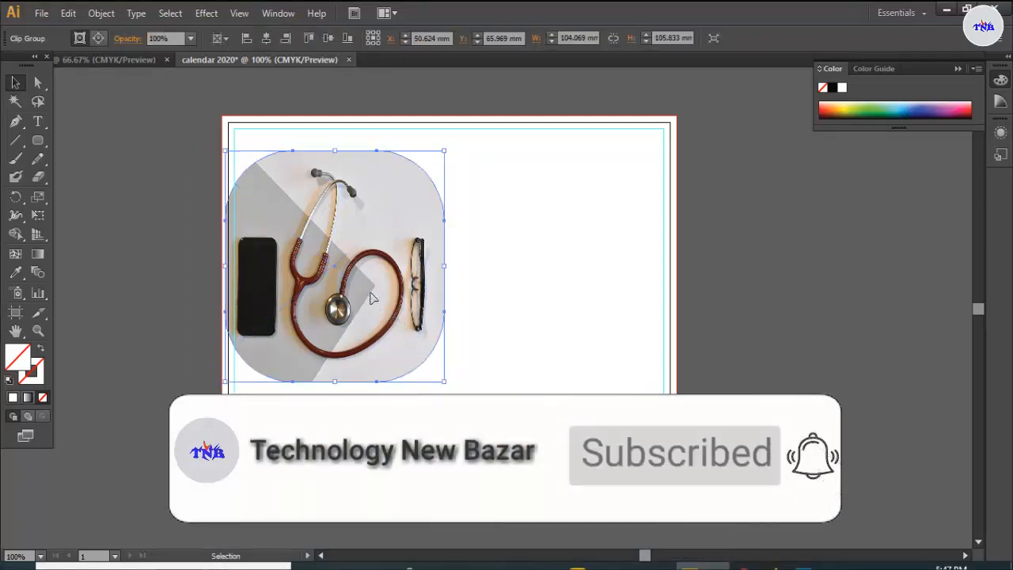
key(Up)
key(Up)
key(Up)
key(Up)
key(Up)
key(Up)
key(Up)
key(Up)
key(Up)
key(Up)
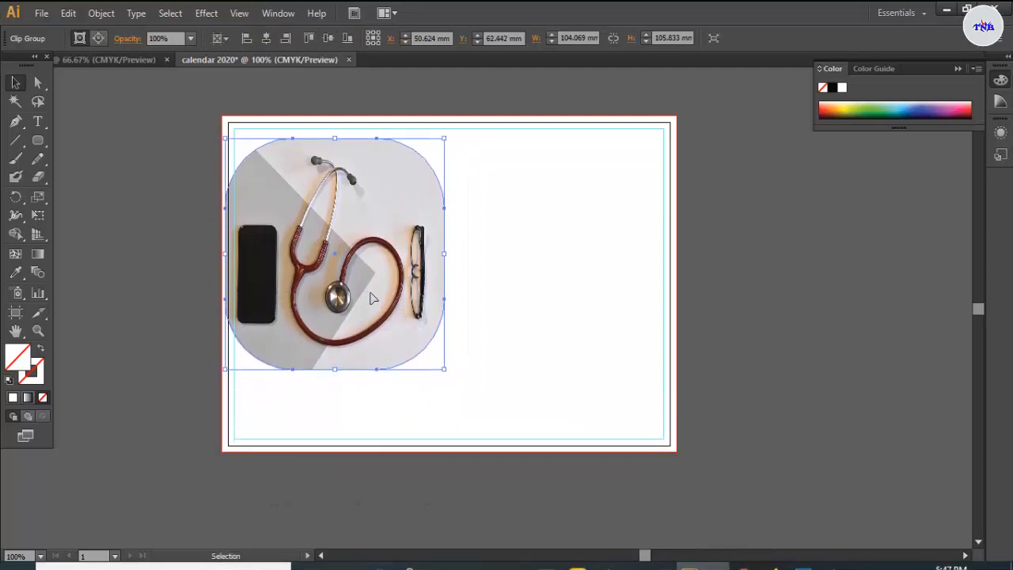
key(Up)
key(Up)
key(Up)
key(Up)
key(Up)
key(Up)
key(Up)
key(Up)
key(Up)
key(Up)
key(Up)
key(Up)
key(Up)
key(Up)
key(Up)
key(Up)
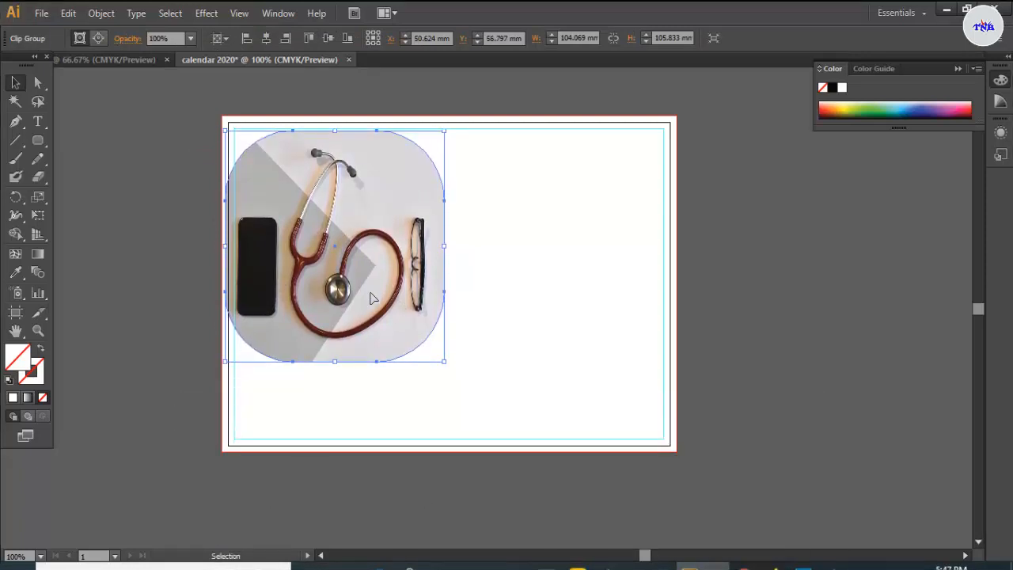
key(Up)
key(Up)
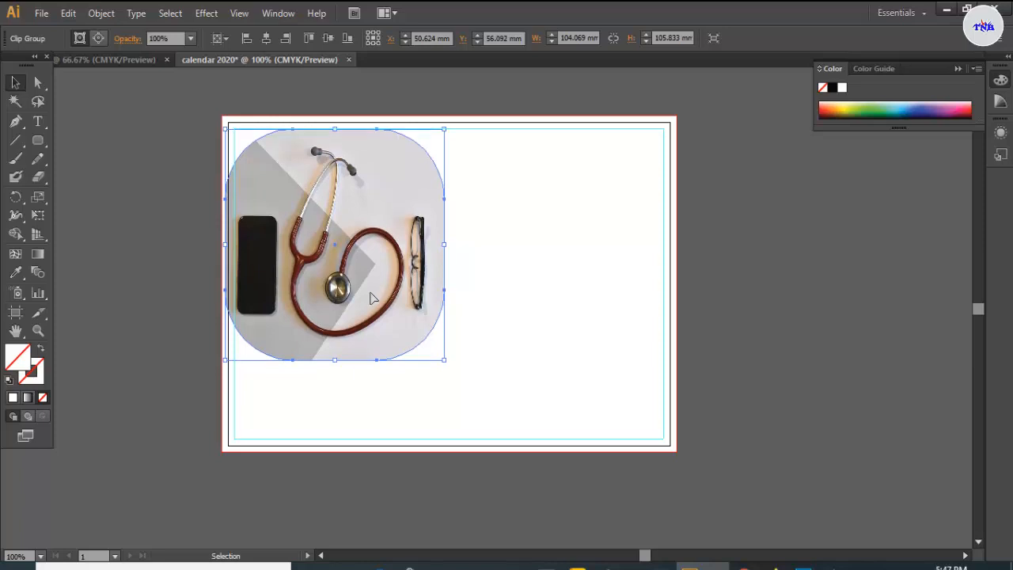
click(515, 212)
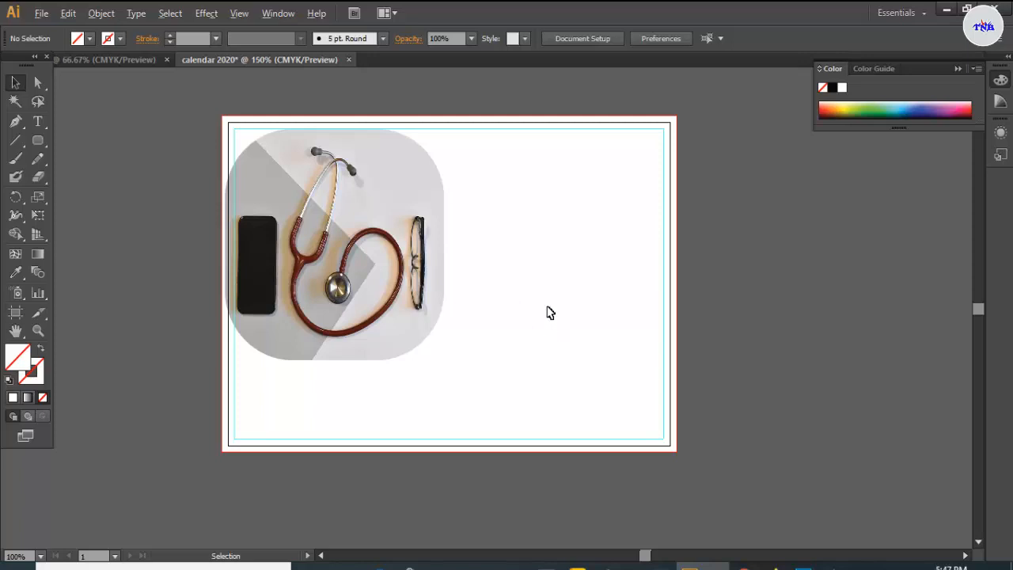
- Draw a thin orange-filled bar along the bottom of the page
scroll(548, 307, up, 1)
scroll(568, 305, up, 2)
scroll(566, 305, down, 3)
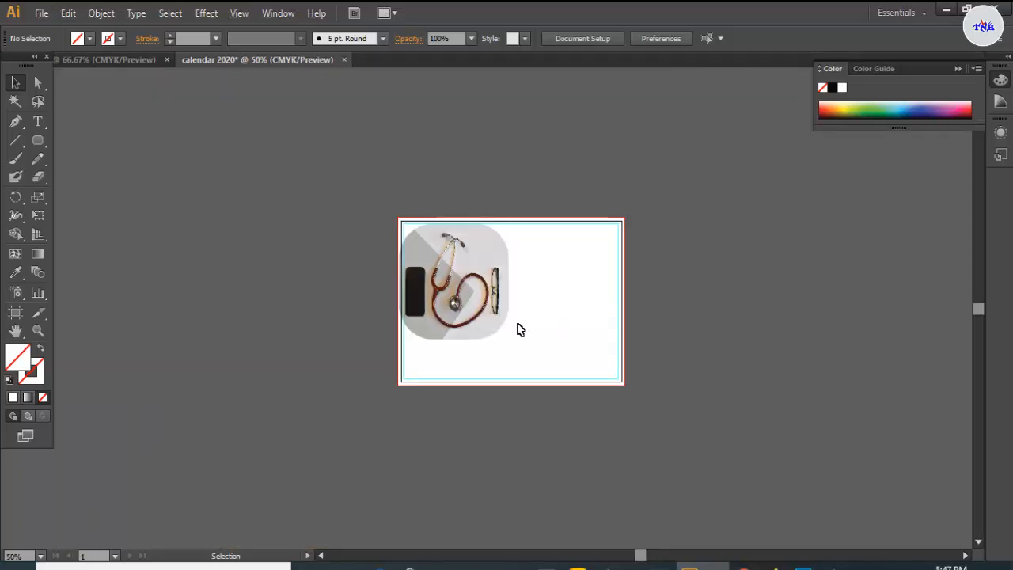
scroll(520, 329, up, 1)
scroll(531, 332, up, 1)
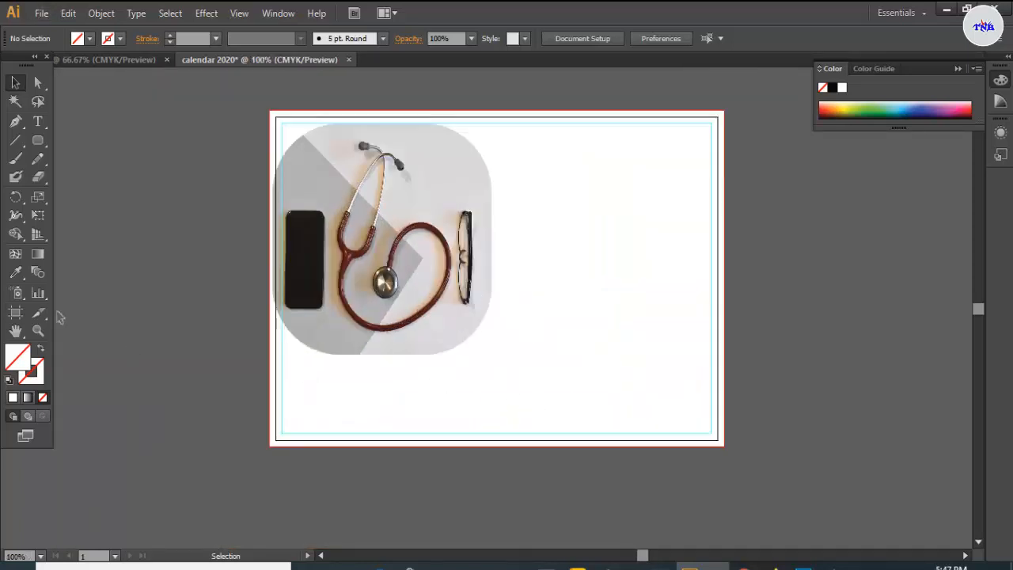
drag(42, 141, 87, 139)
click(89, 38)
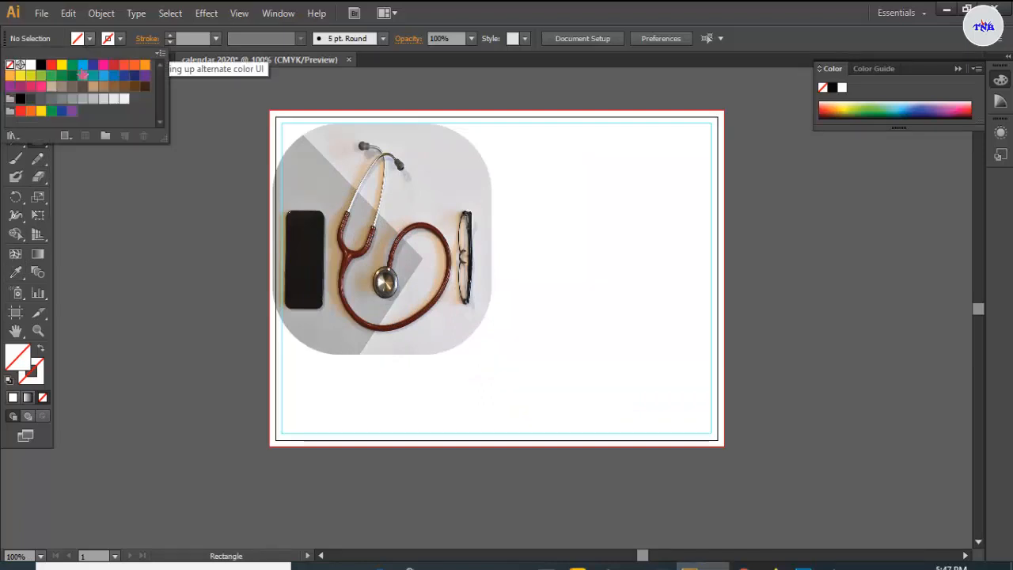
click(30, 111)
click(291, 439)
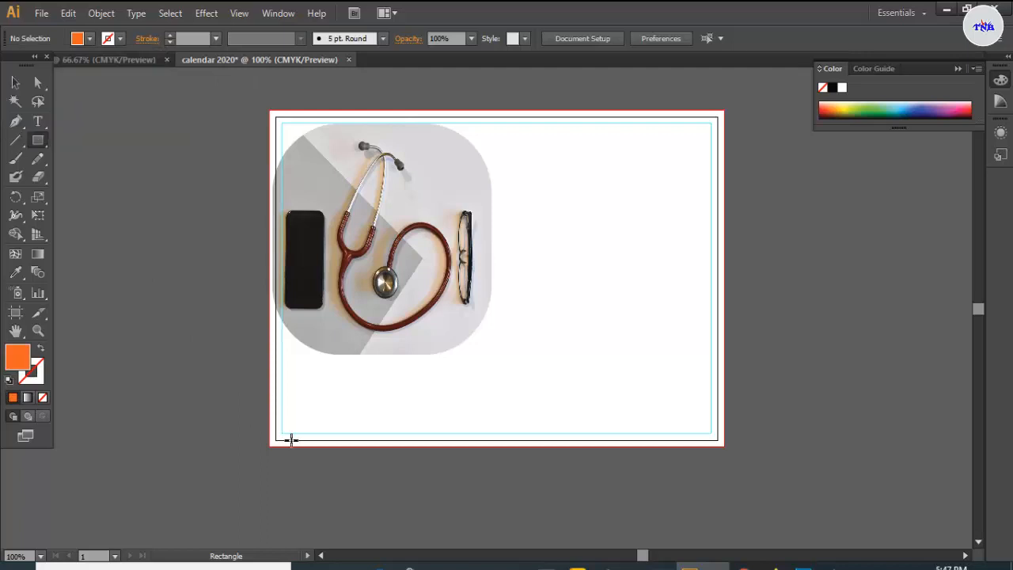
drag(269, 421, 725, 443)
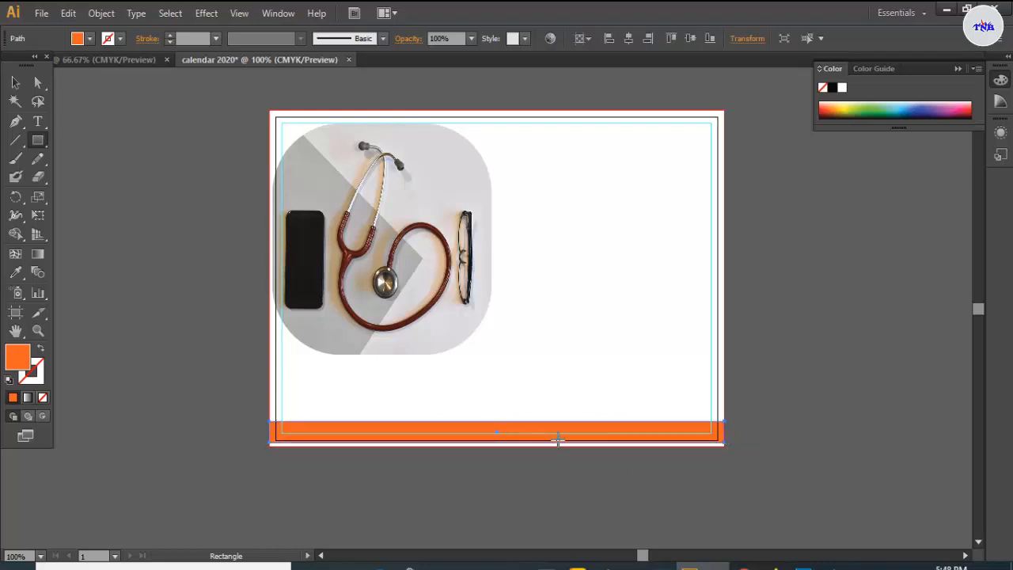
- Extend the orange bar down to the page's bottom edge
alt+scroll(446, 414, up, 2)
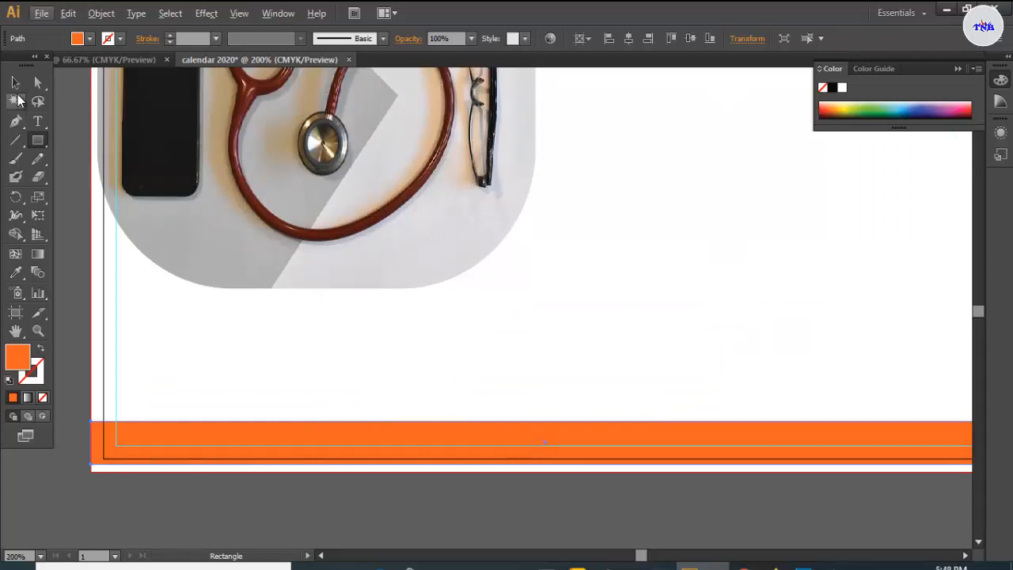
click(15, 82)
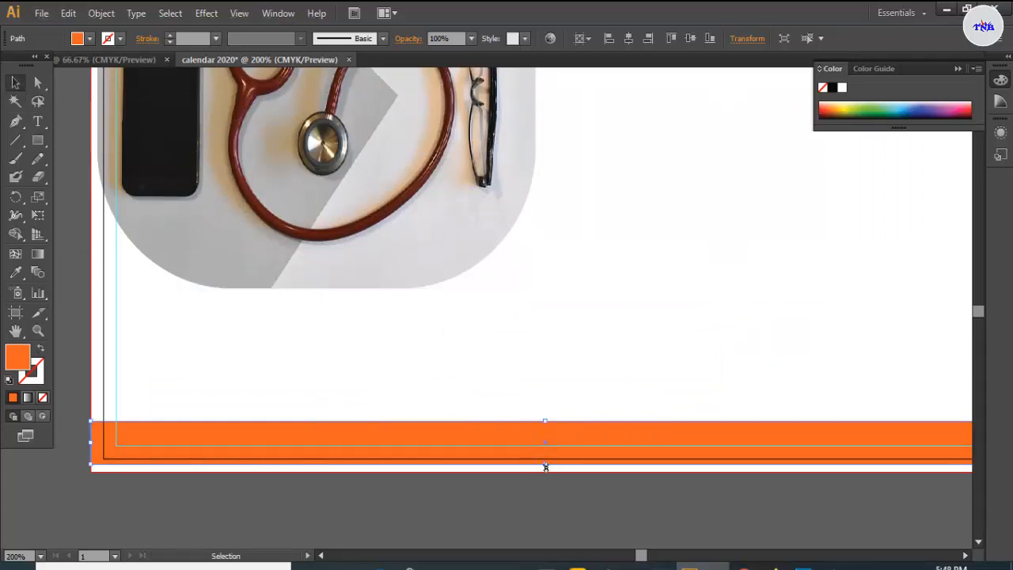
drag(546, 465, 545, 471)
click(254, 394)
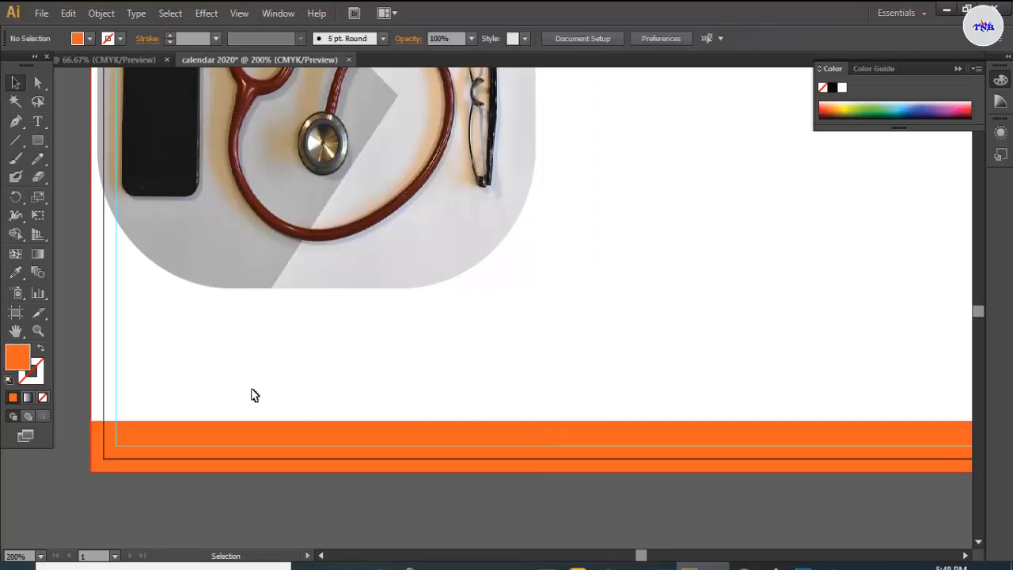
key(ctrl+minus)
alt+scroll(354, 372, down, 1)
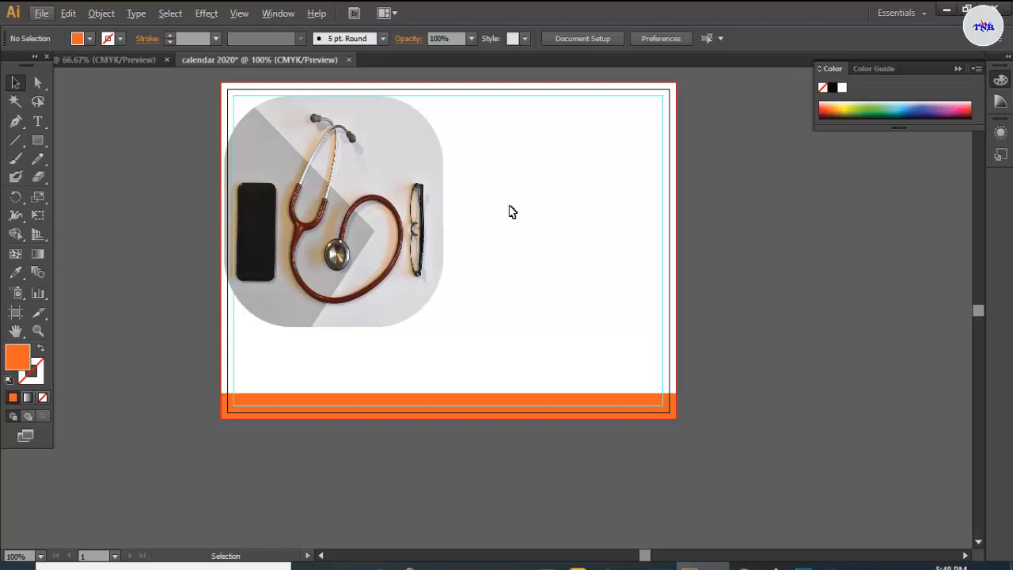
drag(43, 124, 59, 125)
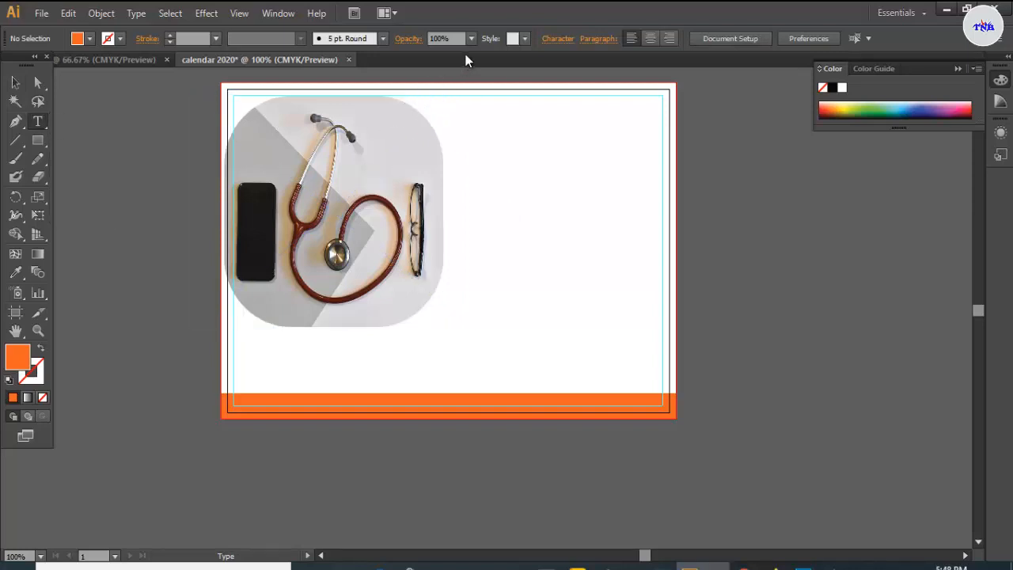
- Start a text object right of the photo with the font set to Arial
click(487, 159)
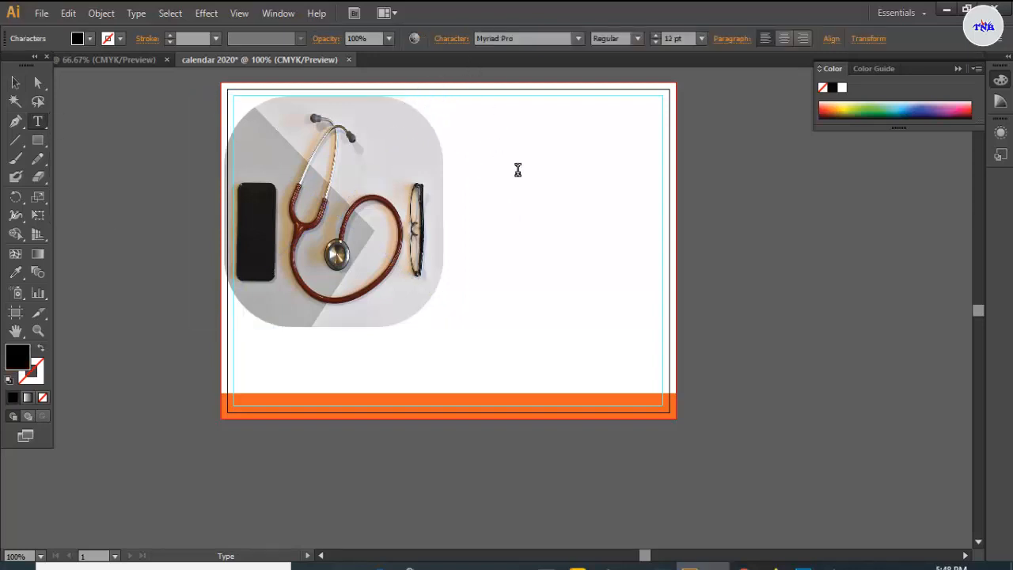
click(580, 43)
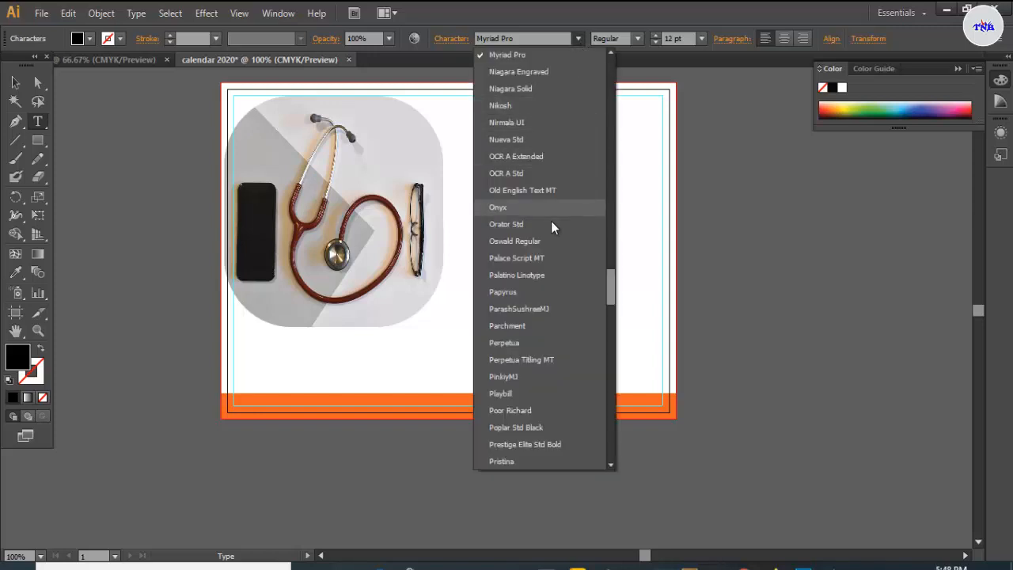
scroll(542, 279, down, 15)
scroll(543, 276, up, 20)
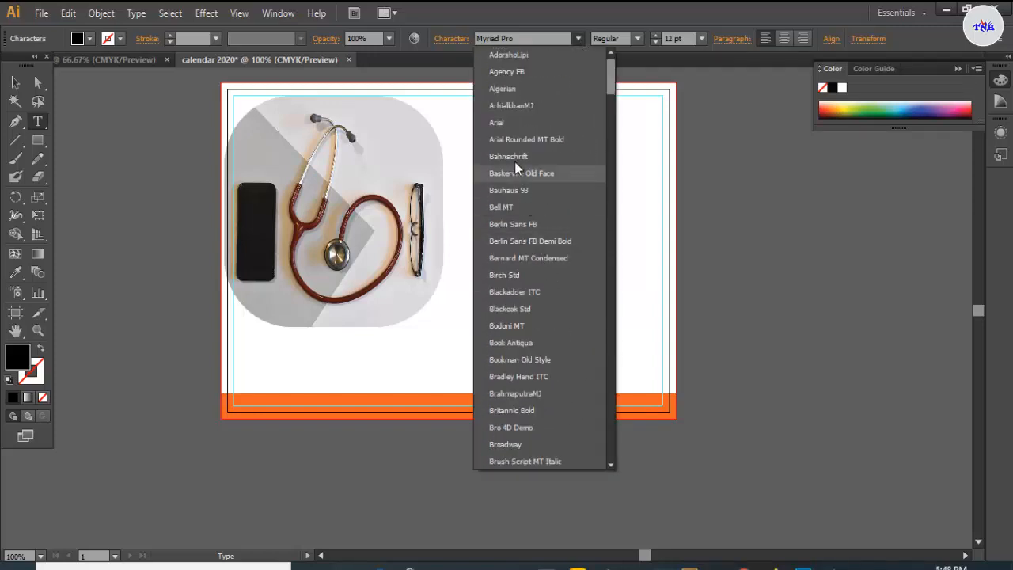
click(505, 123)
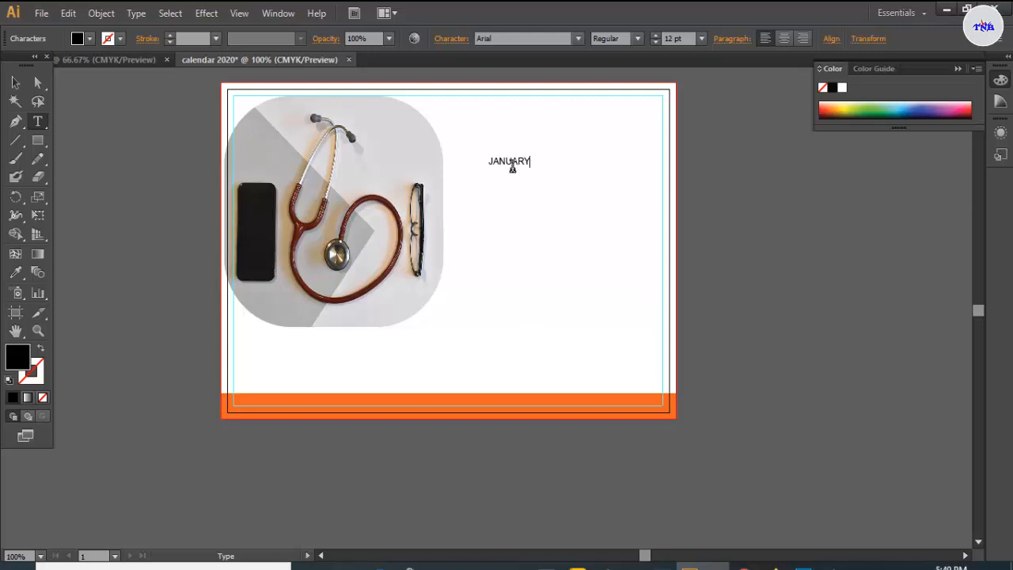
- Set JANUARY to 24 pt Bold
double_click(512, 162)
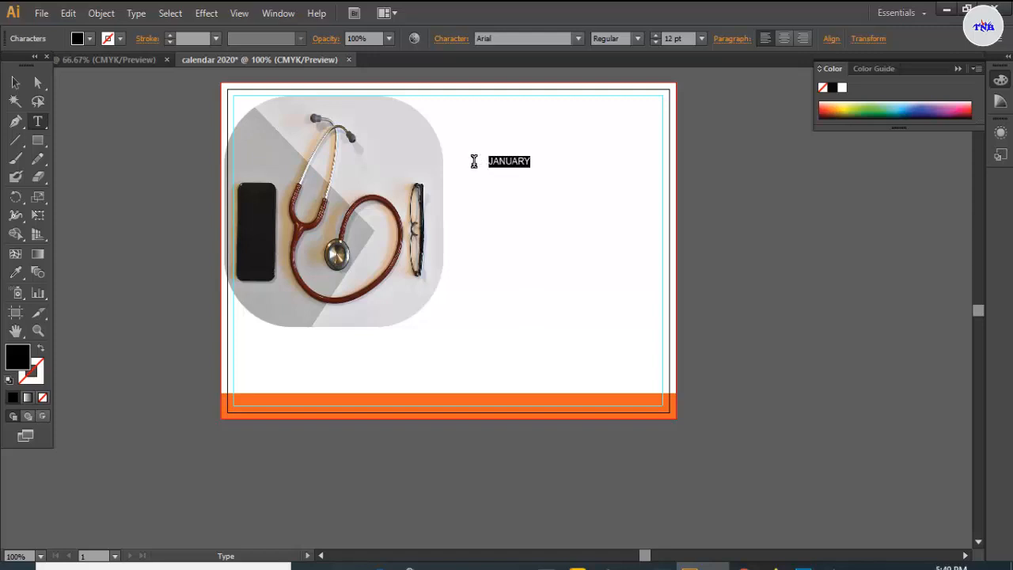
click(701, 38)
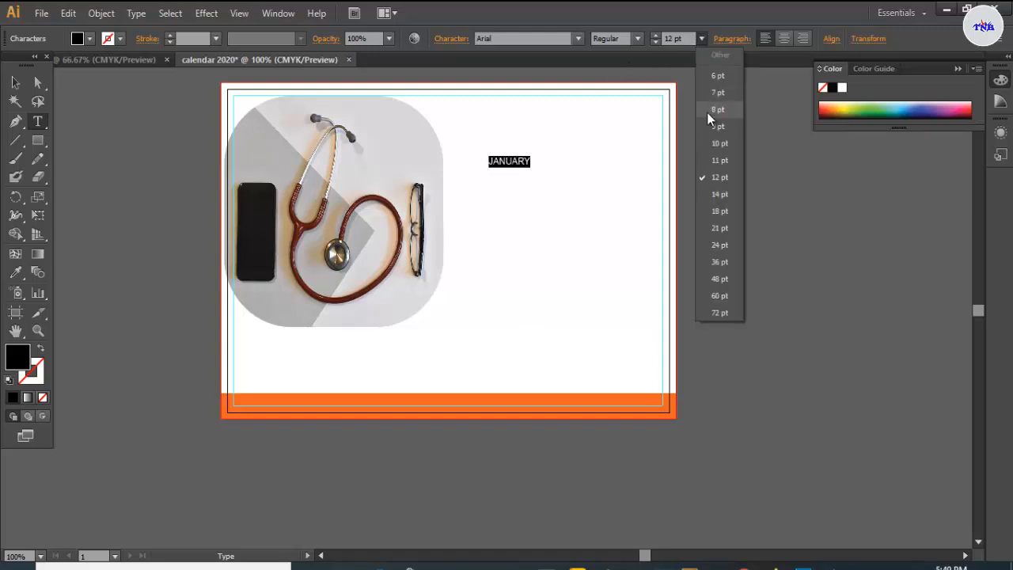
click(719, 229)
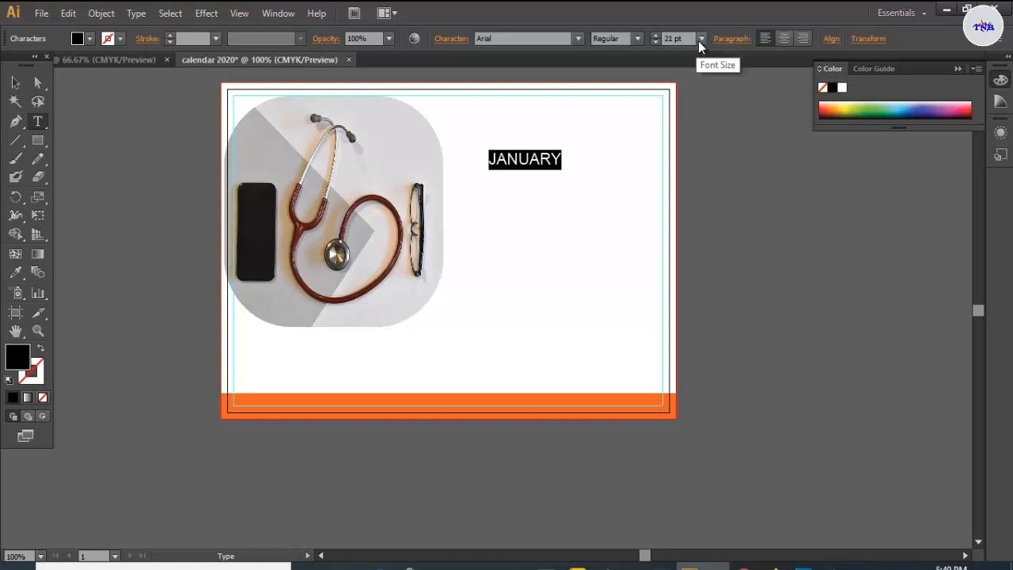
click(700, 38)
click(720, 236)
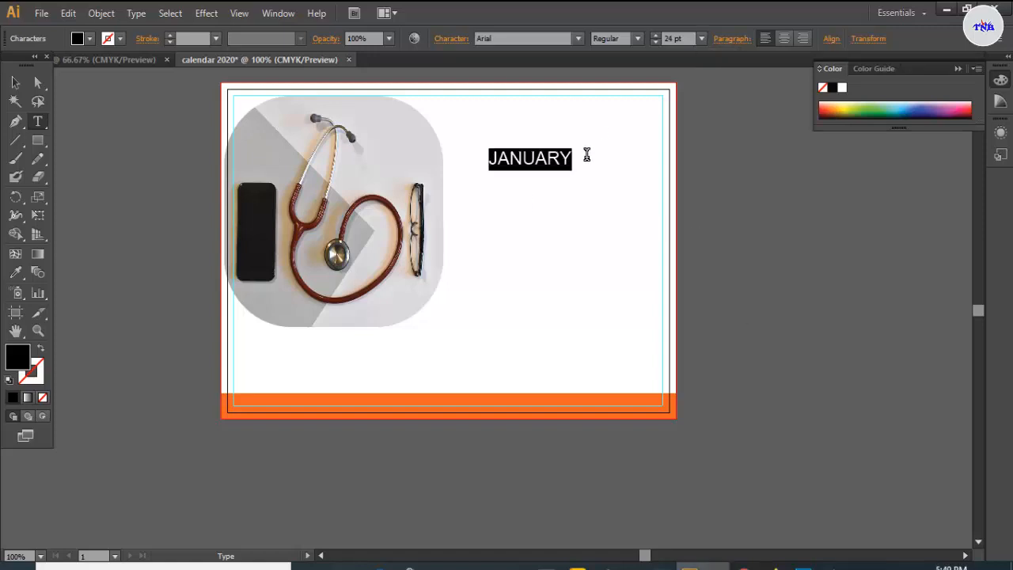
click(639, 39)
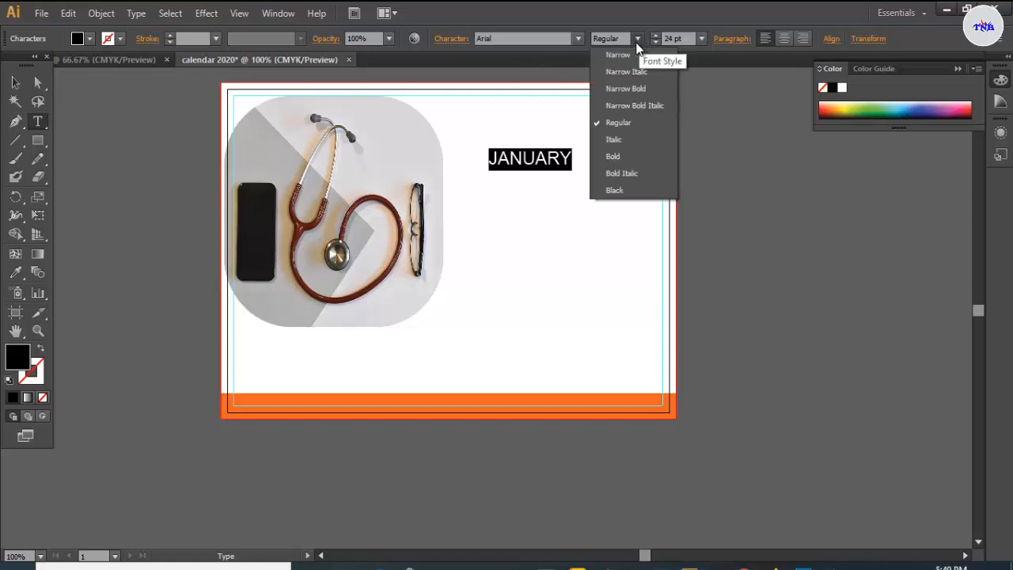
click(613, 157)
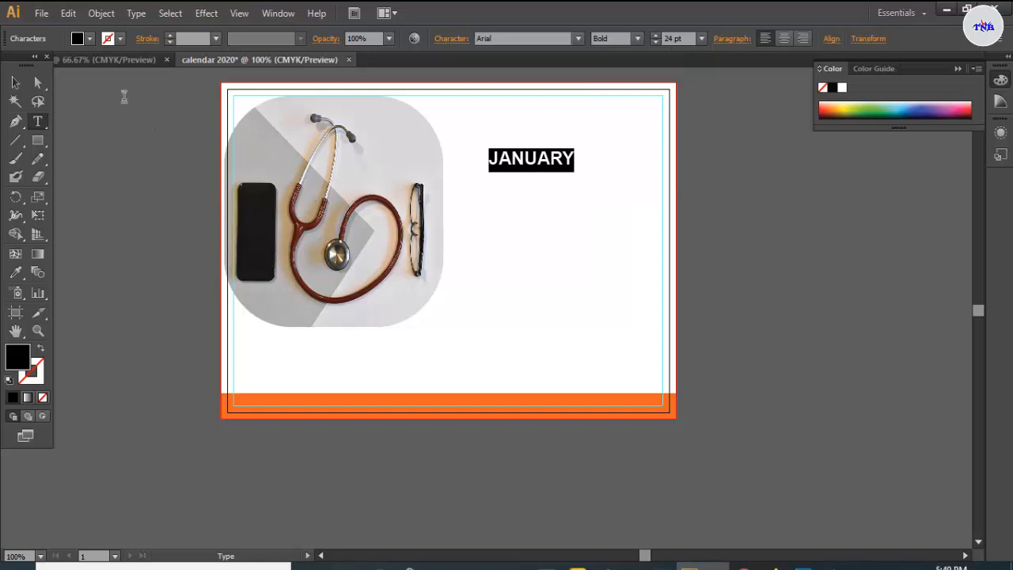
- Colour the JANUARY text red and deselect it
click(90, 39)
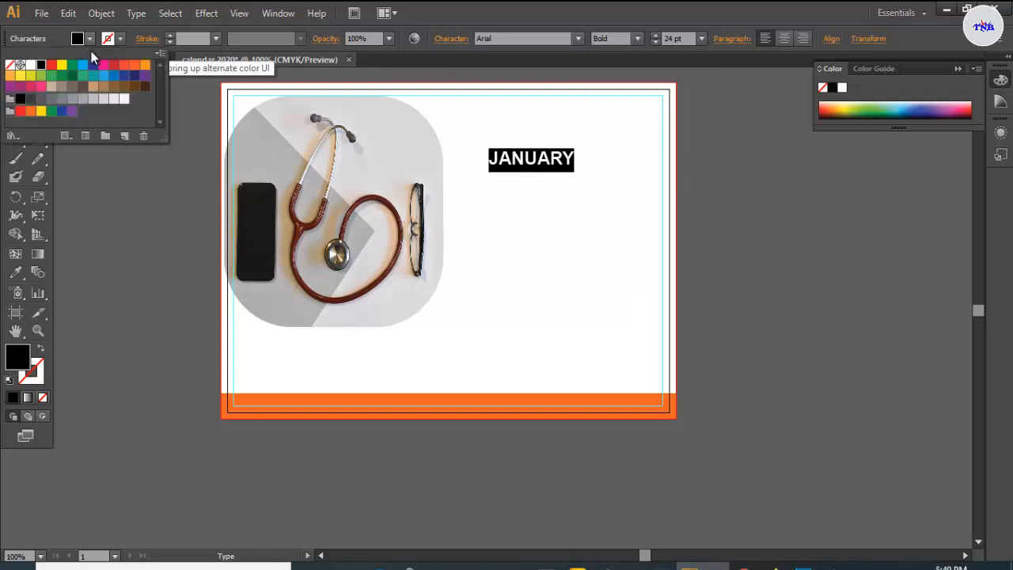
click(51, 64)
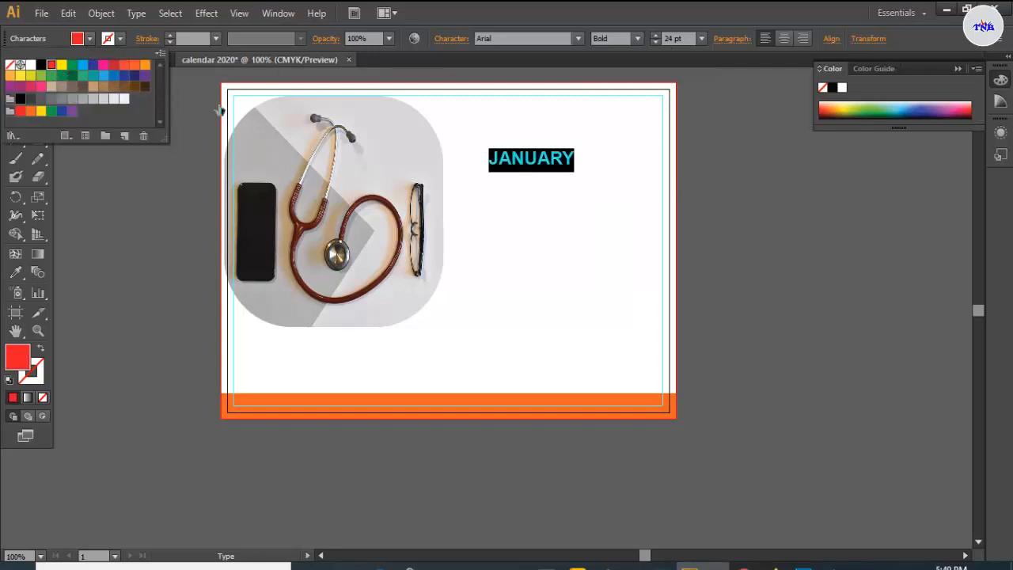
click(571, 159)
click(15, 82)
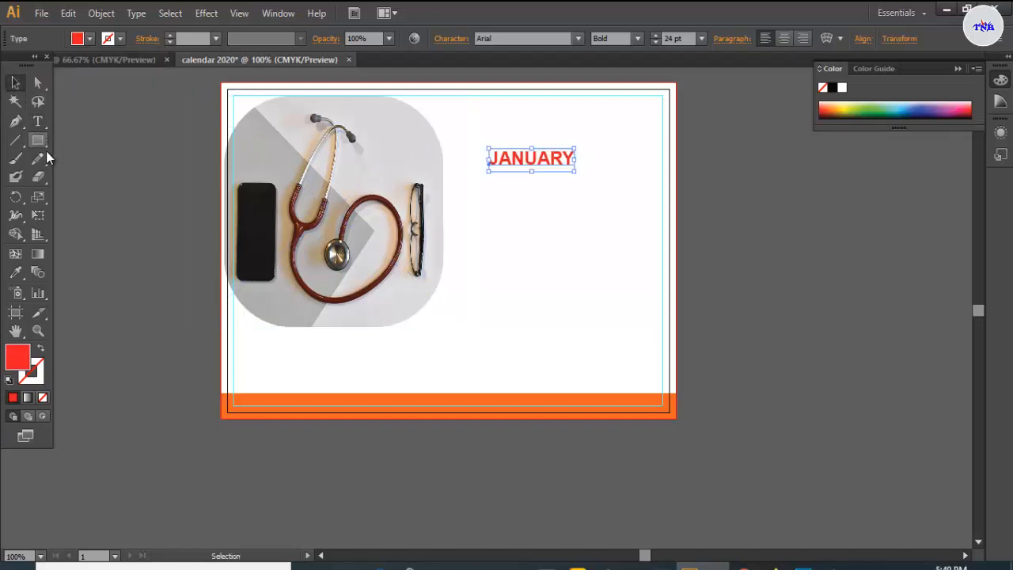
click(592, 163)
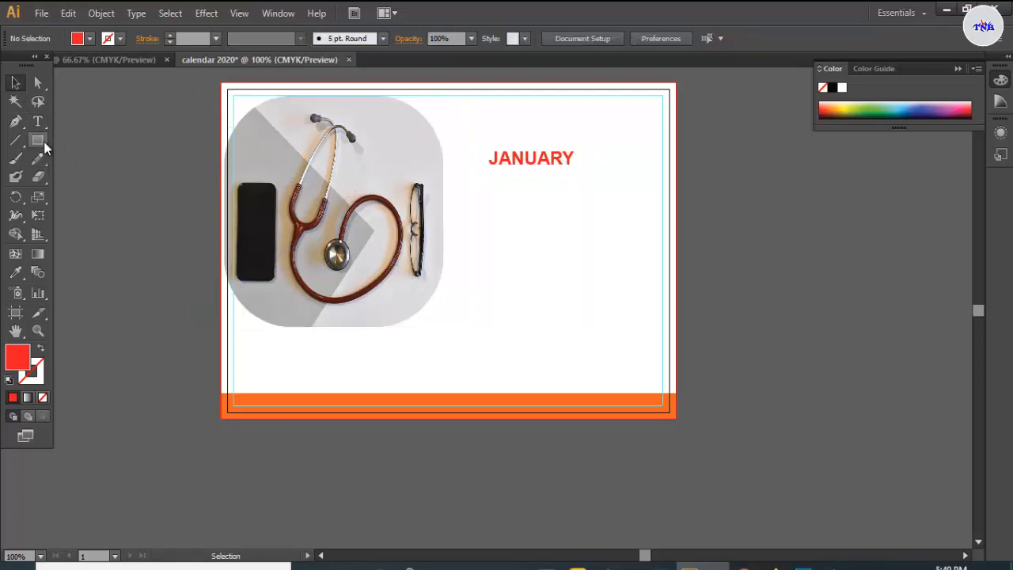
- Draw a thin, tall red bar just right of JANUARY
drag(43, 144, 85, 156)
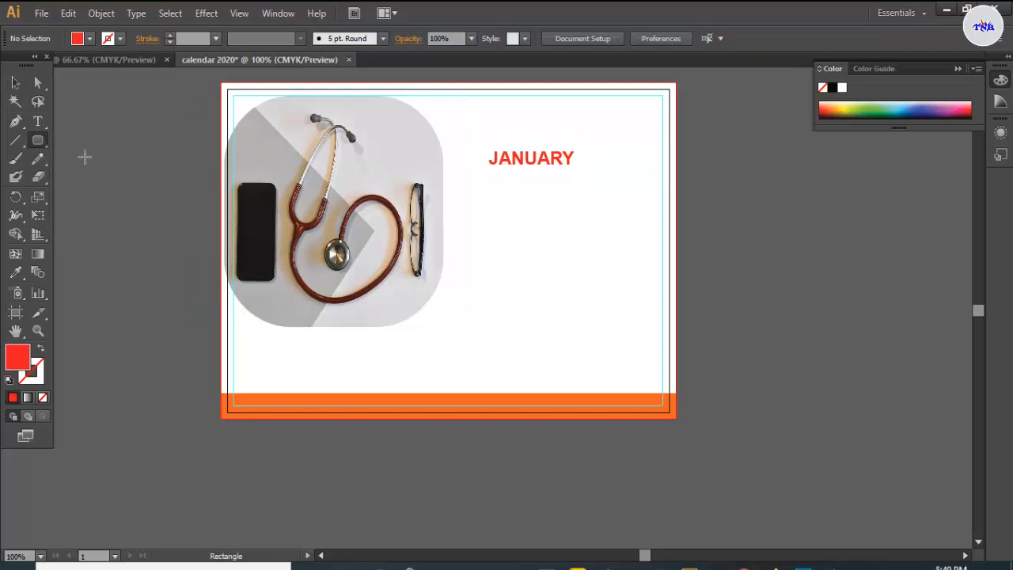
drag(585, 147, 577, 175)
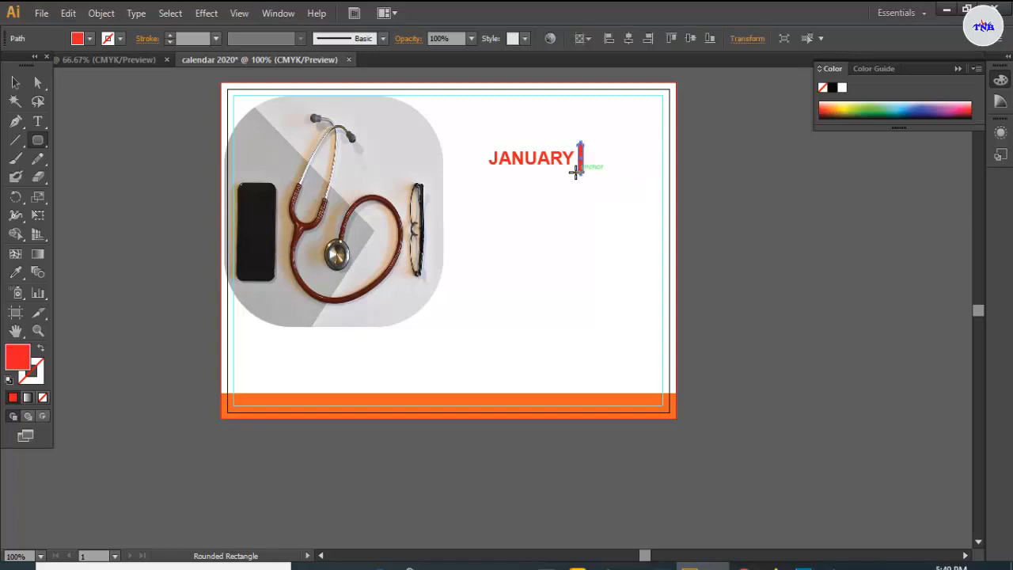
click(15, 83)
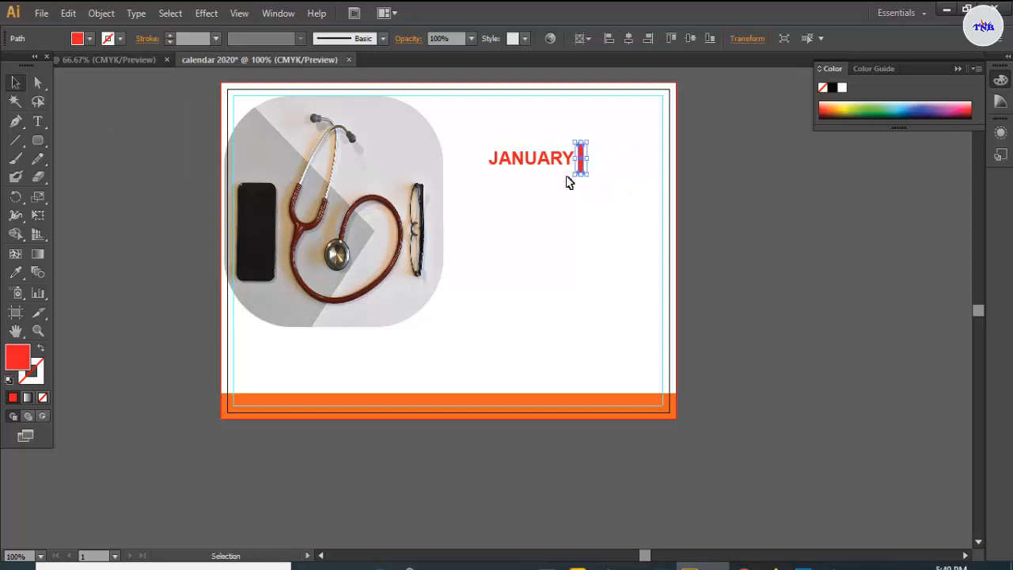
click(606, 163)
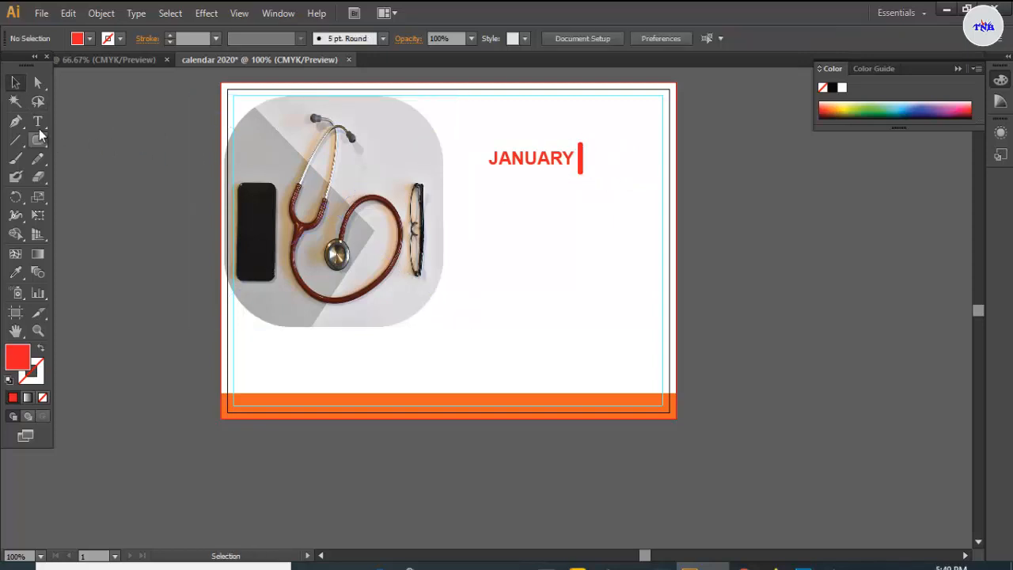
click(38, 122)
drag(39, 123, 85, 125)
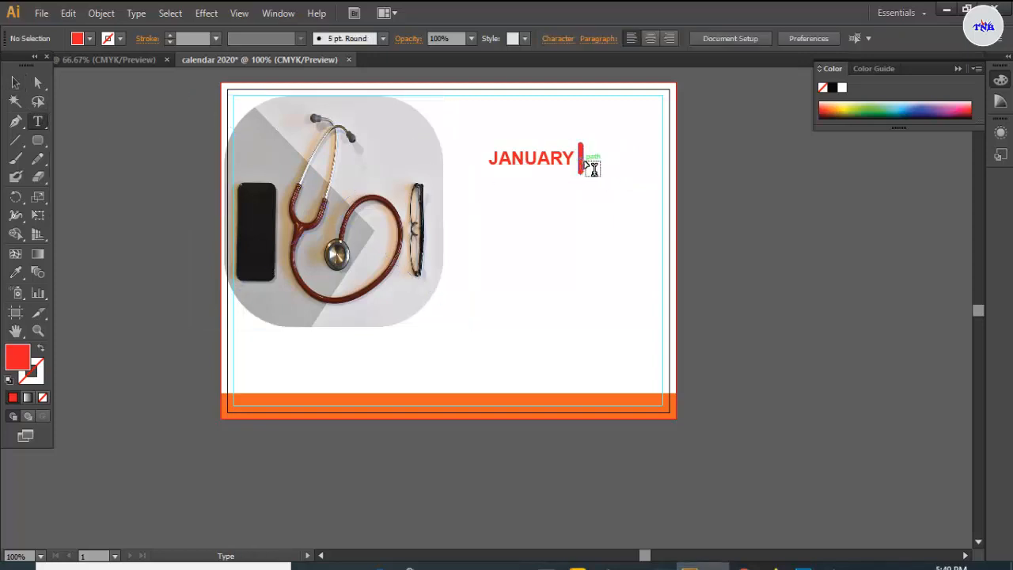
- Type 2020 right of the red bar and colour it red
click(584, 156)
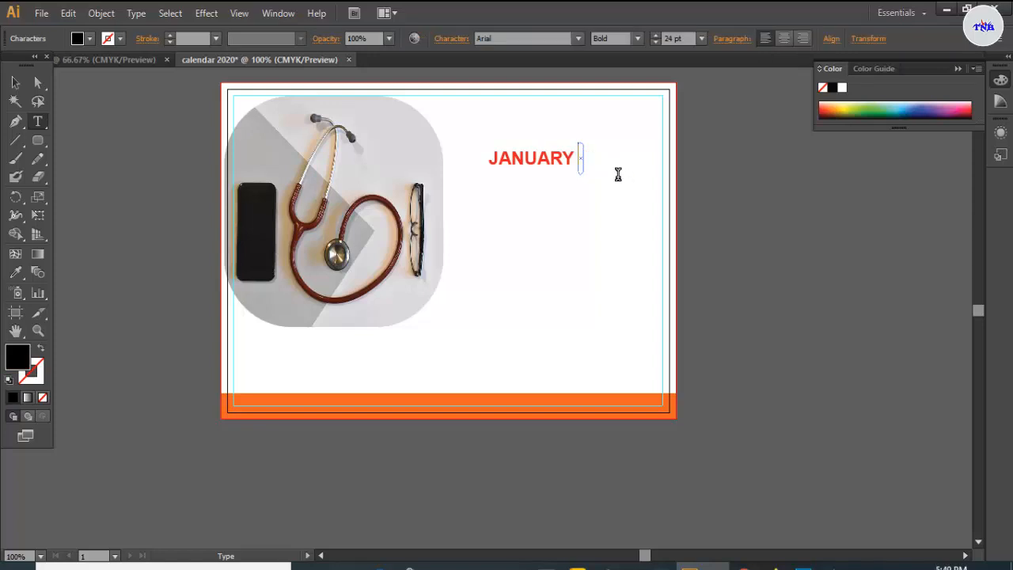
key(ctrl+z)
click(595, 159)
text(2020)
key(ctrl+a)
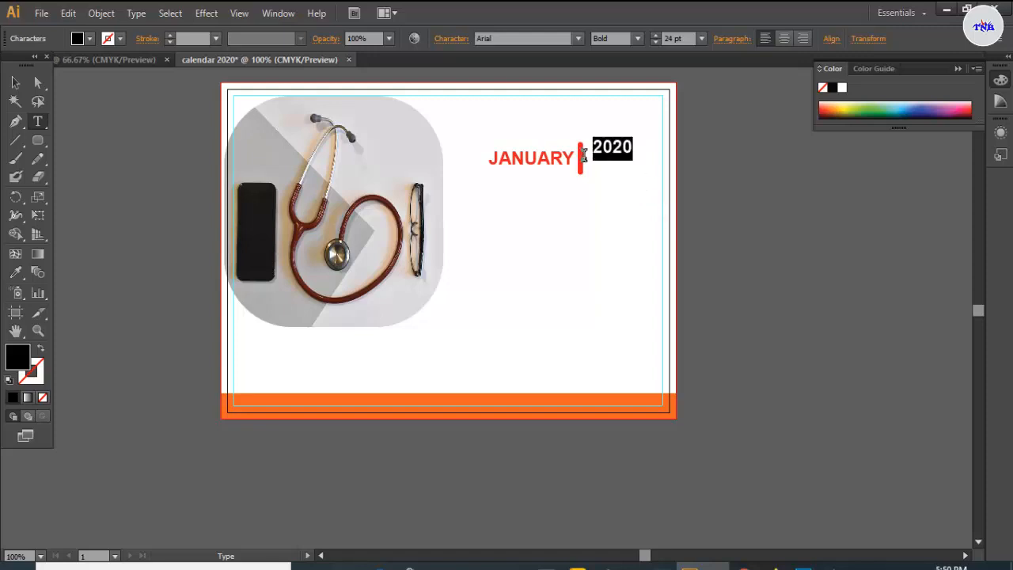
click(91, 39)
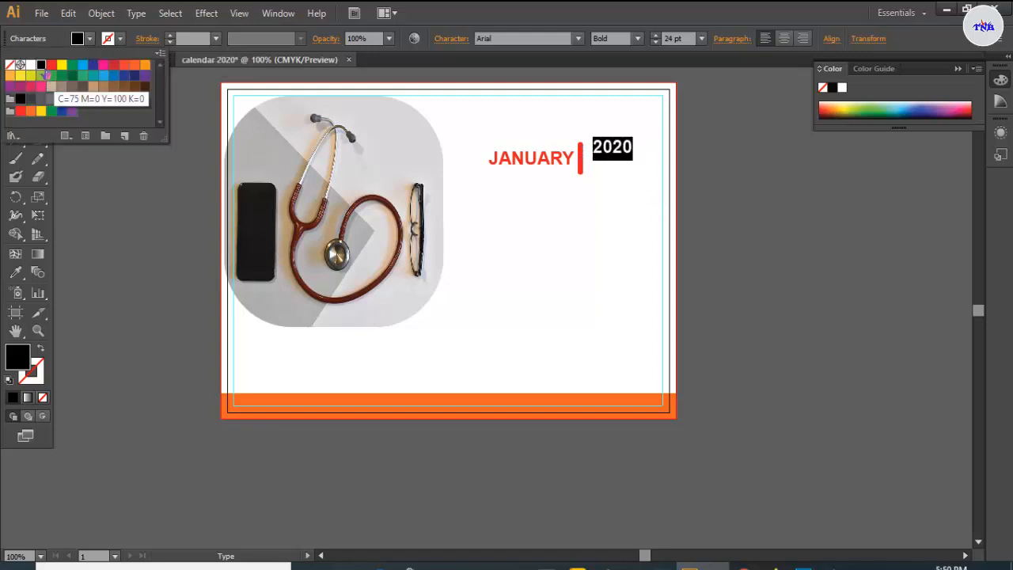
click(49, 68)
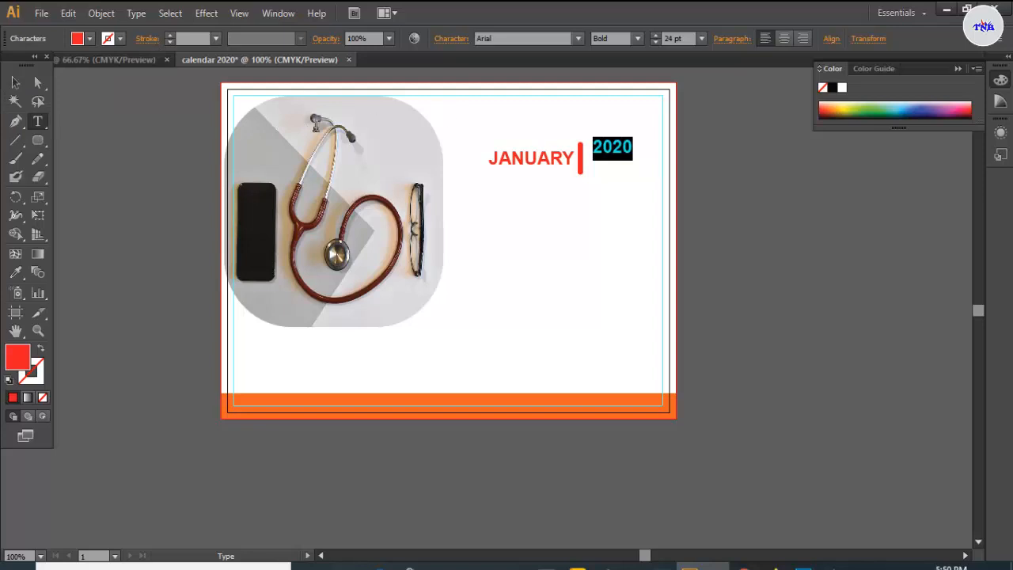
- Move 2020 down level with JANUARY and nudge it closer to the bar
click(15, 82)
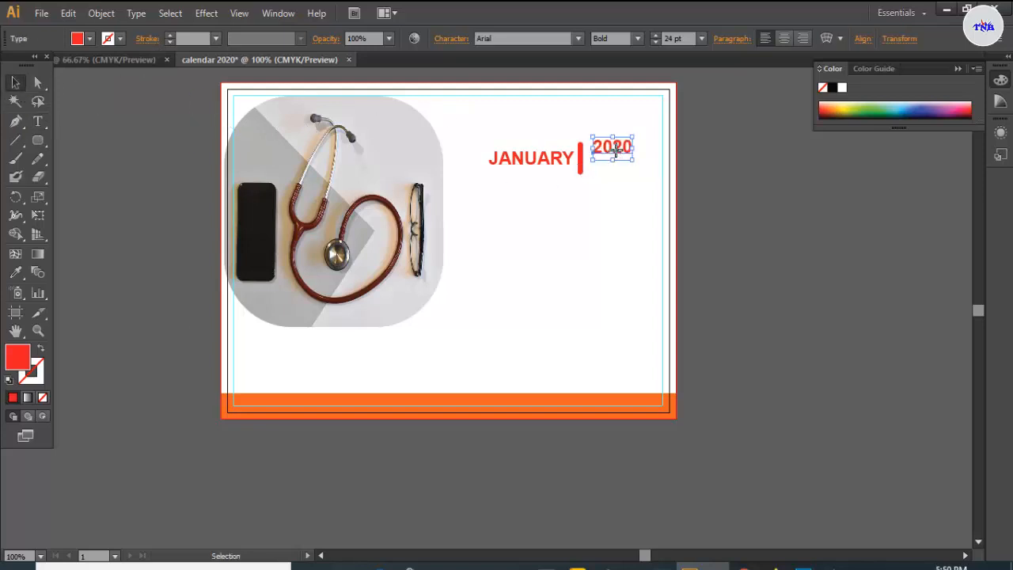
drag(617, 152, 616, 164)
key(Left)
key(Left)
key(Left)
key(Left)
key(Left)
click(584, 210)
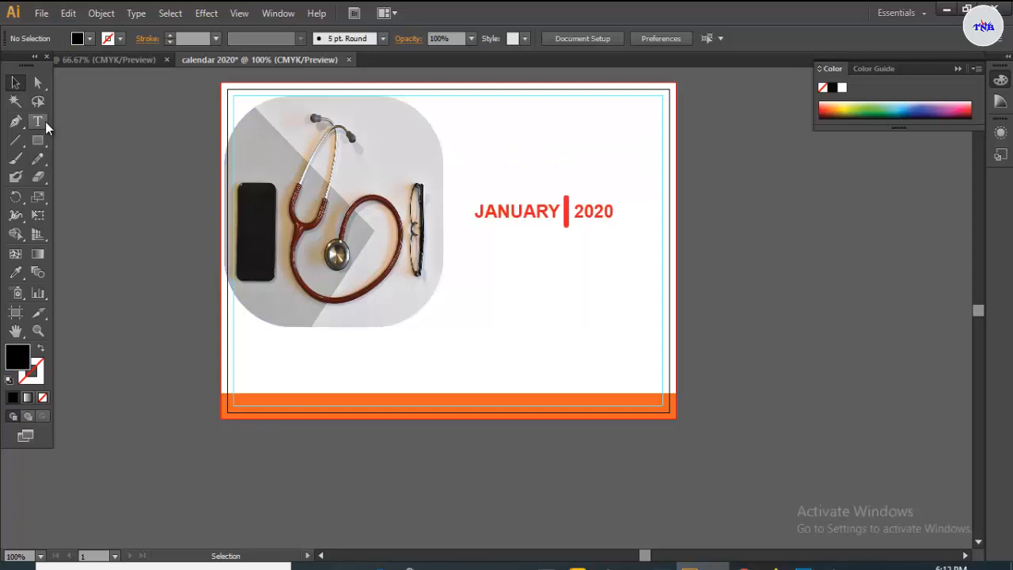
- Draw an area-type text frame below the JANUARY 2020 heading with the Type Tool
click(45, 121)
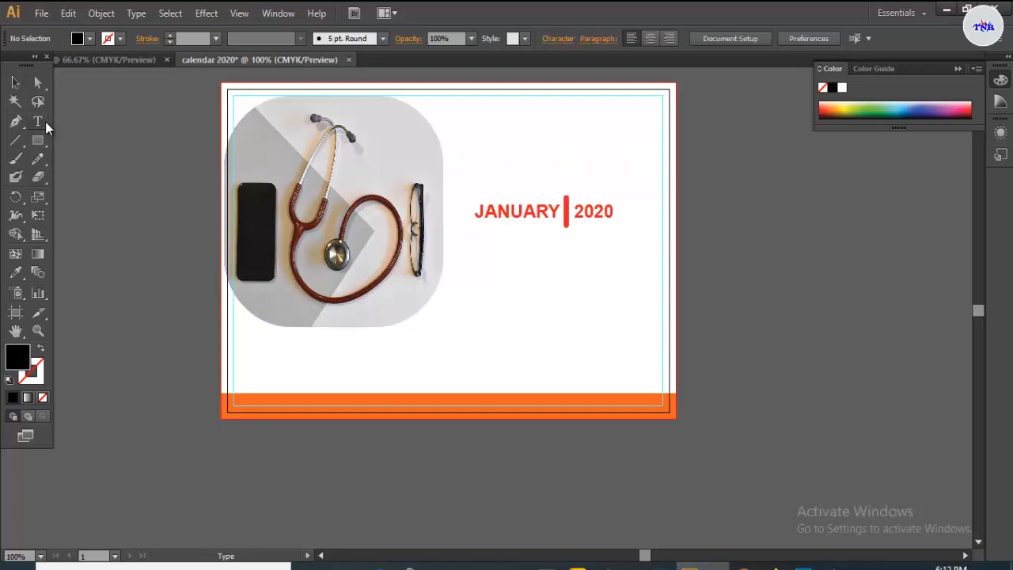
click(45, 121)
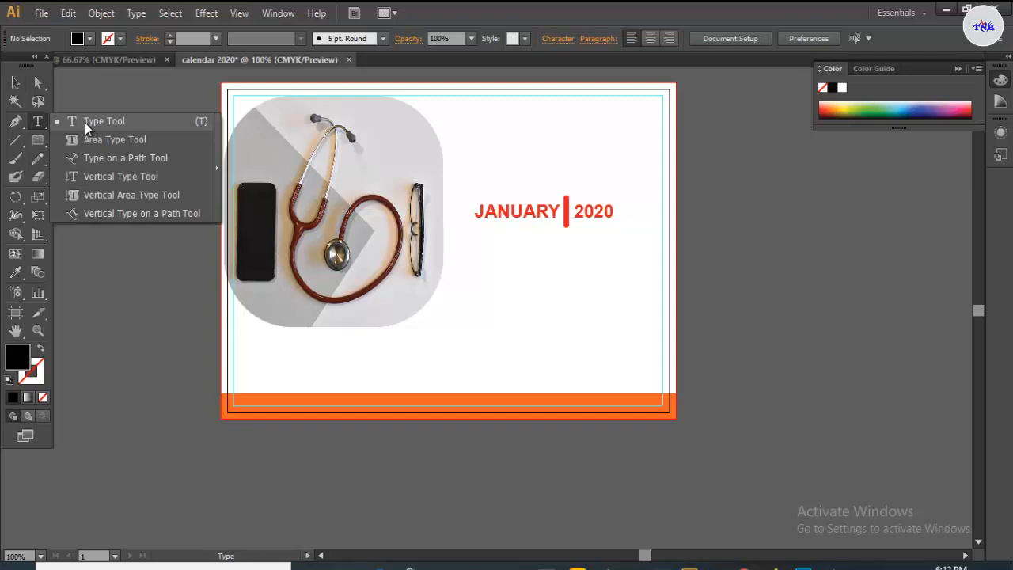
click(87, 121)
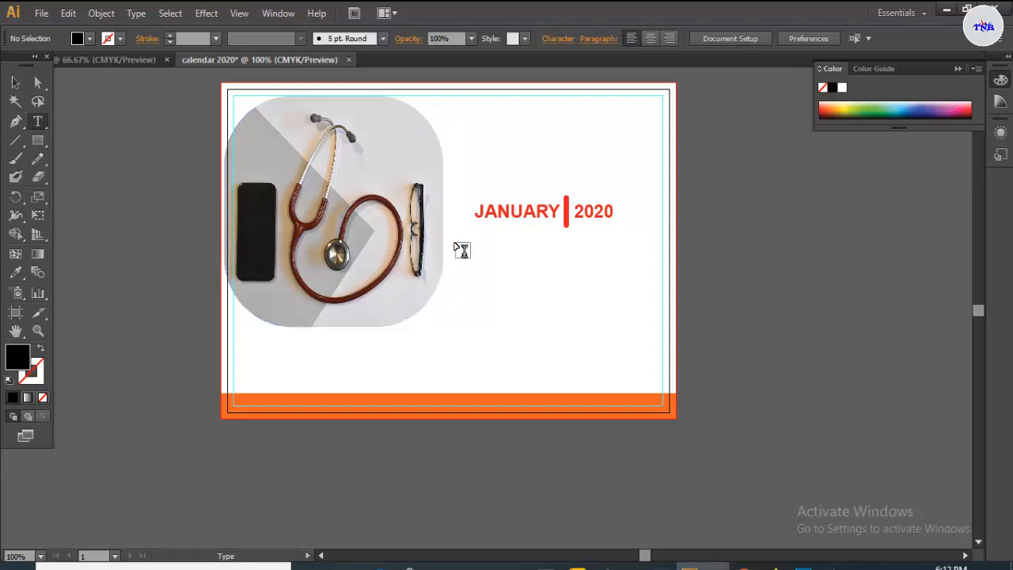
drag(454, 229, 663, 358)
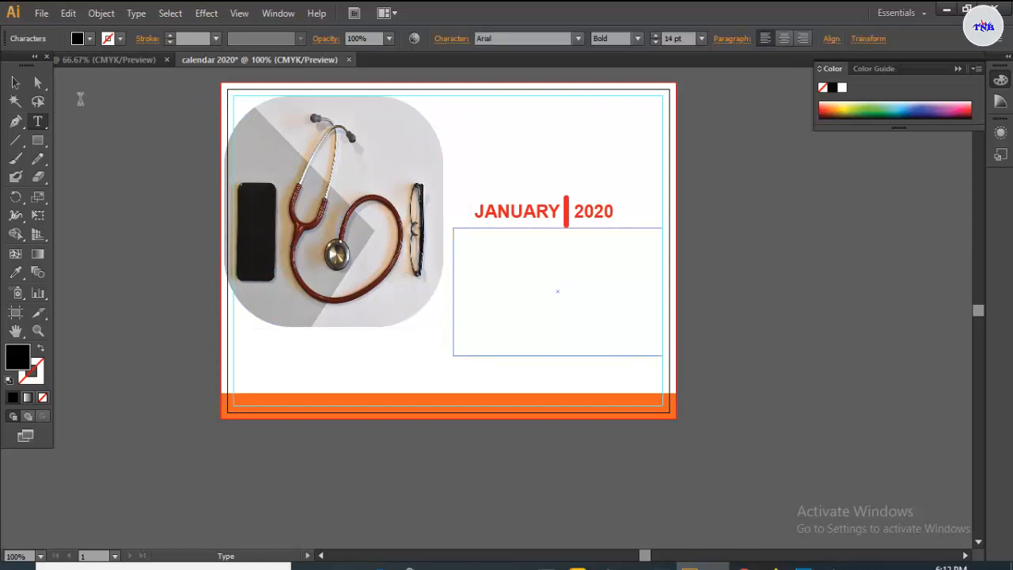
- Nudge the text frame down and left, then place the text cursor inside it
click(15, 82)
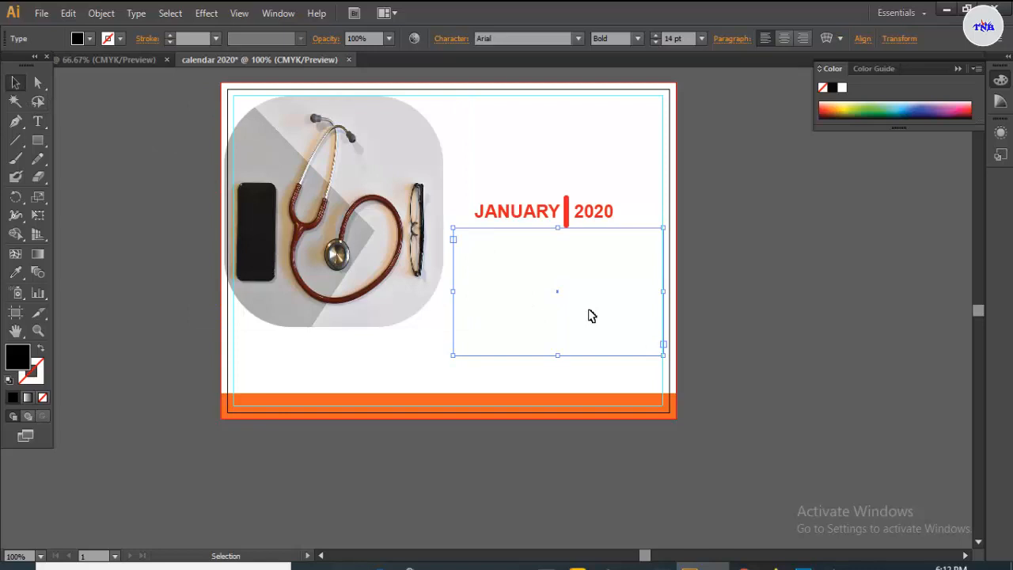
key(Down)
key(Down)
key(Down)
key(Down)
key(Down)
key(Left)
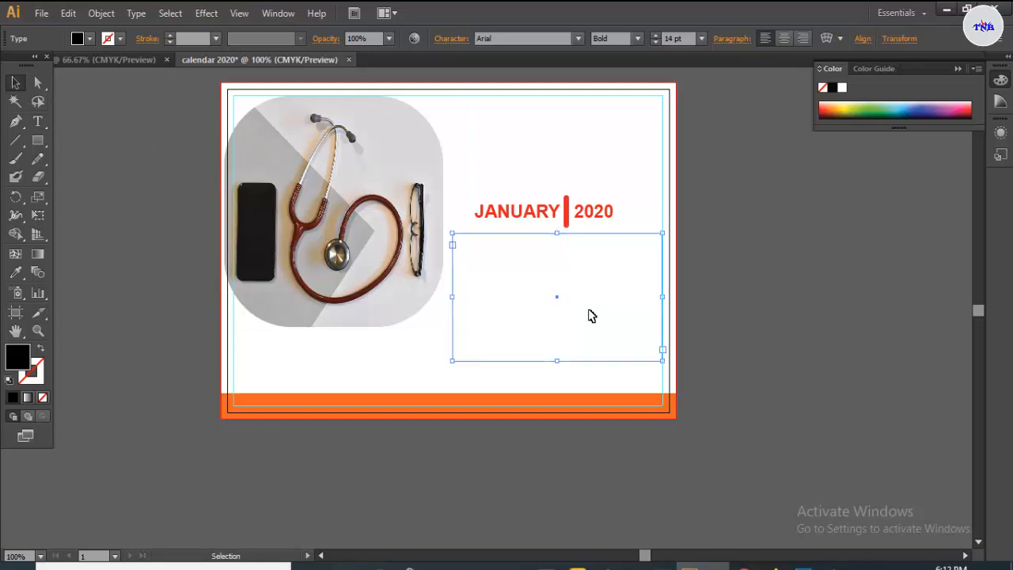
key(Left)
key(Left)
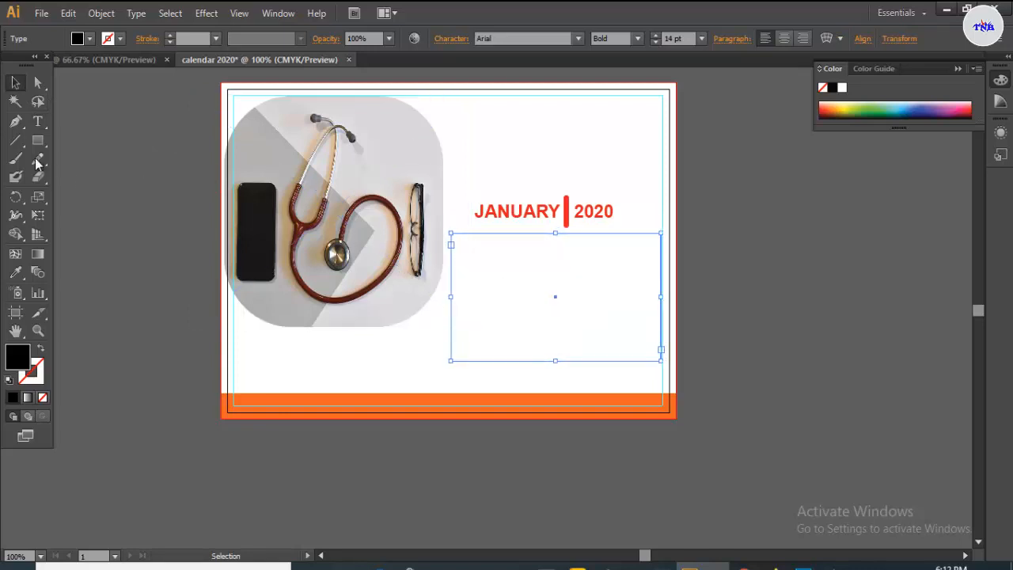
click(37, 121)
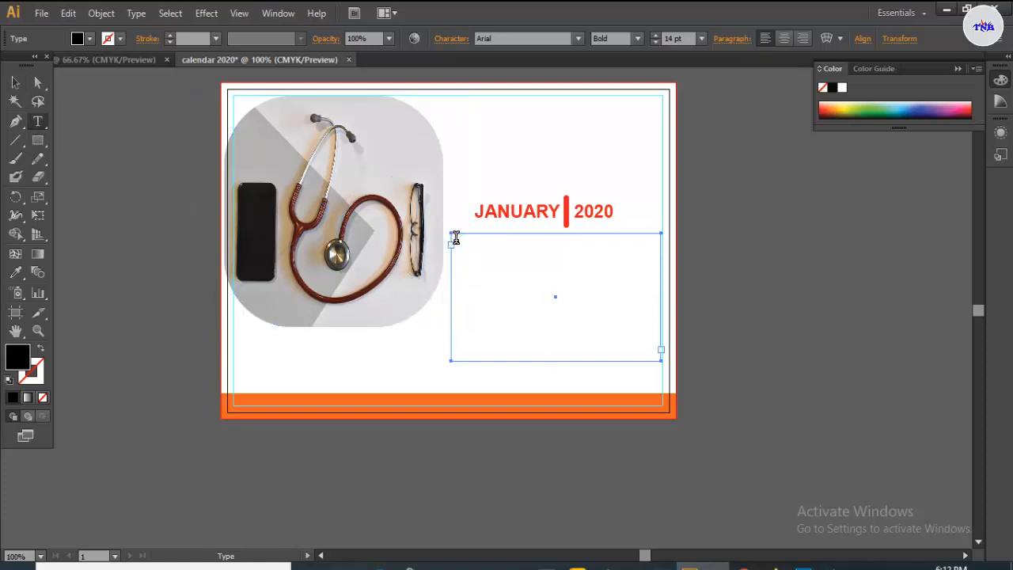
click(454, 239)
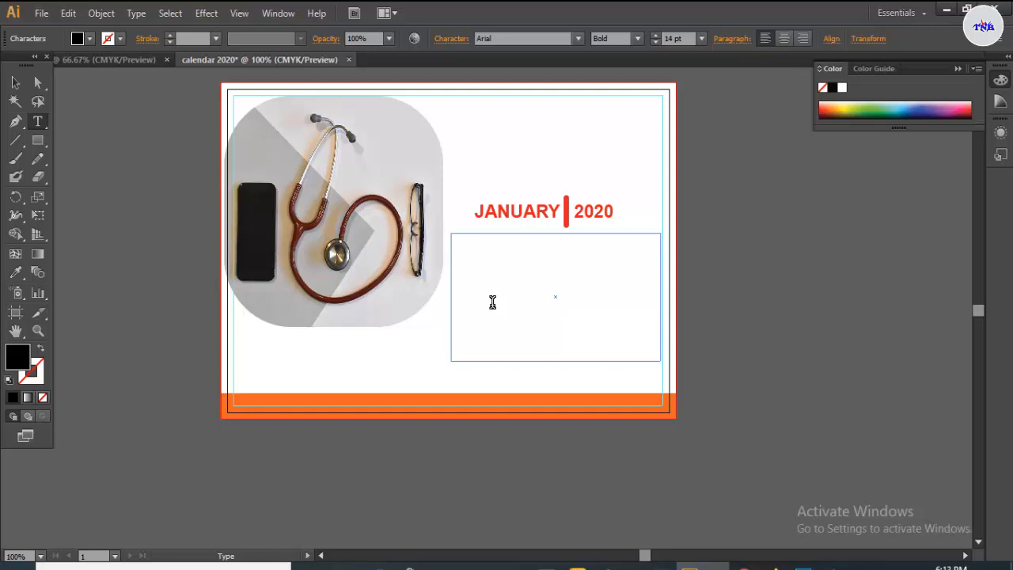
- Type the weekday abbreviations MOM, TUE, WED, THU one per line in the text area
text(MOM TUE WED)
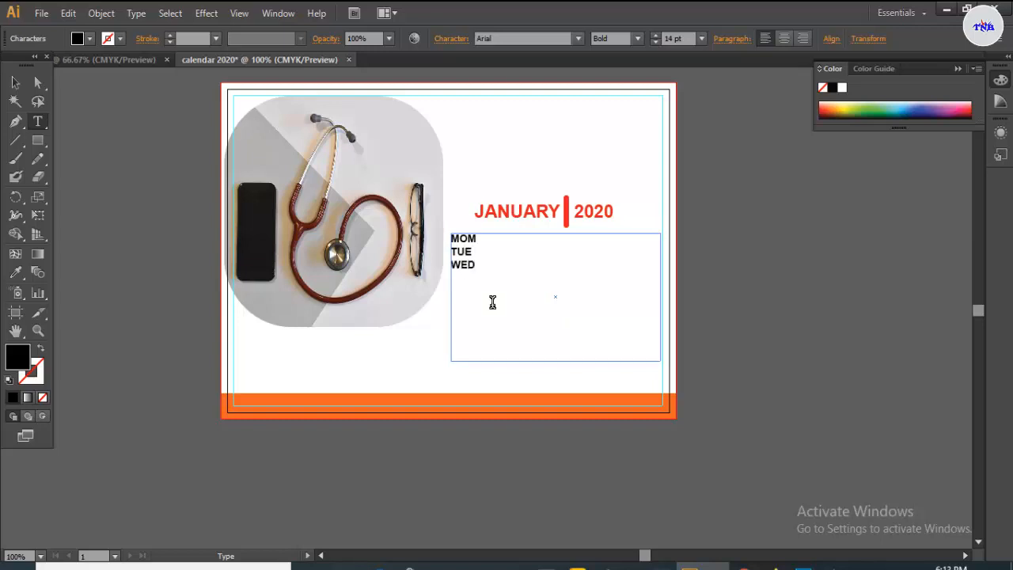
text( THU)
- In Area Type Options with preview on, make the text area a 6-row, 7-column grid
click(136, 14)
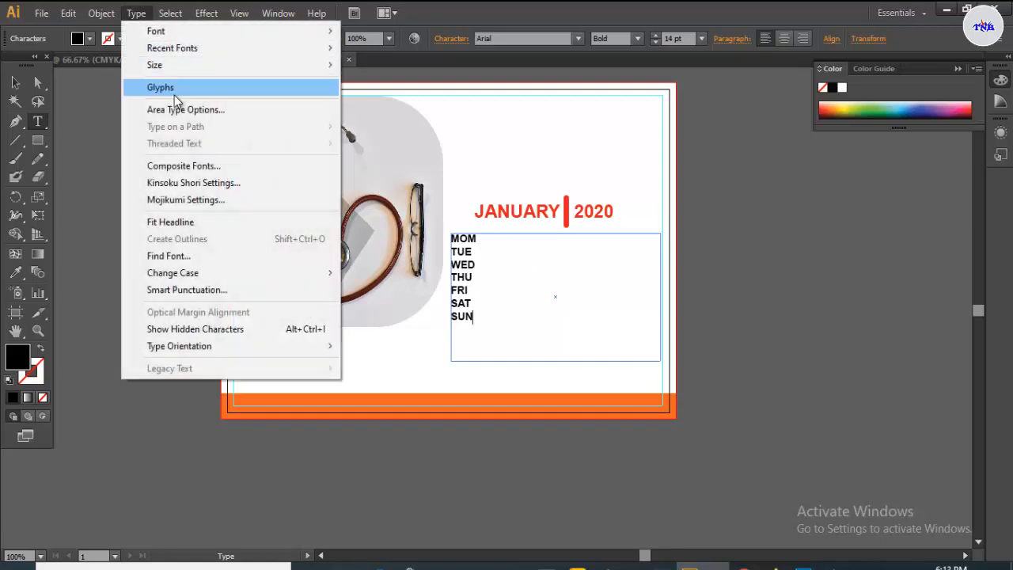
click(182, 110)
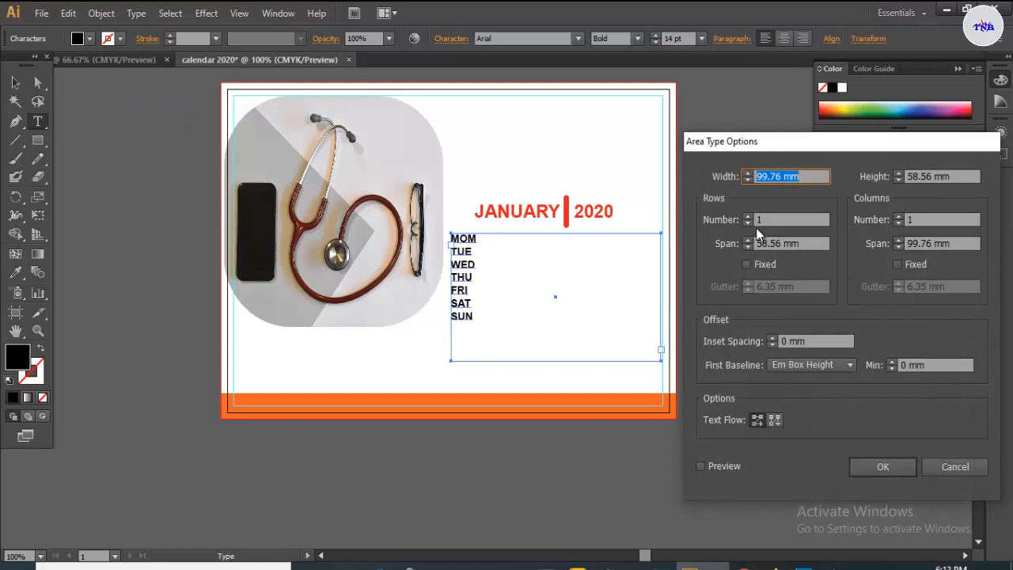
click(701, 465)
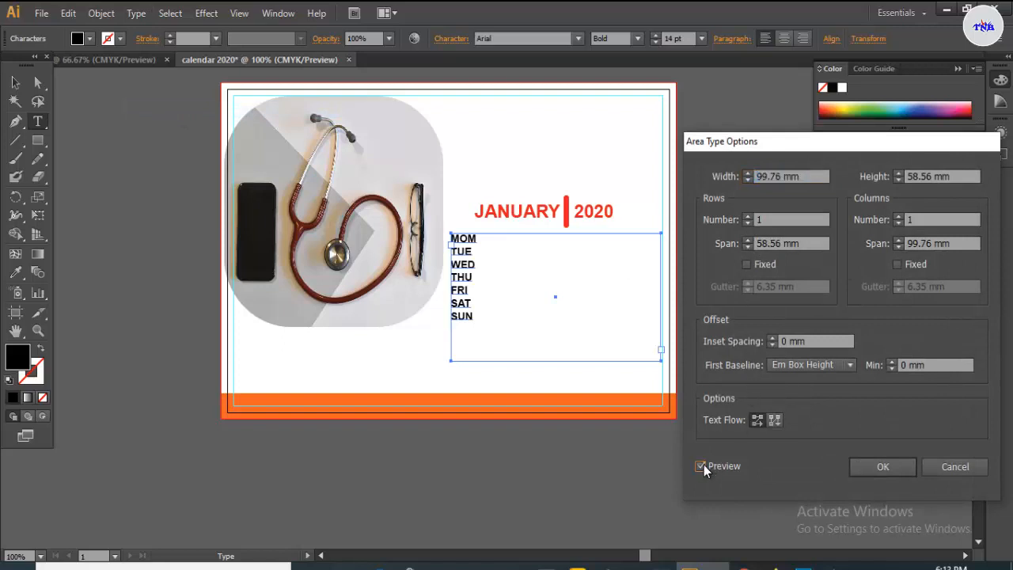
click(746, 217)
click(746, 216)
click(747, 217)
click(746, 217)
click(747, 217)
click(746, 217)
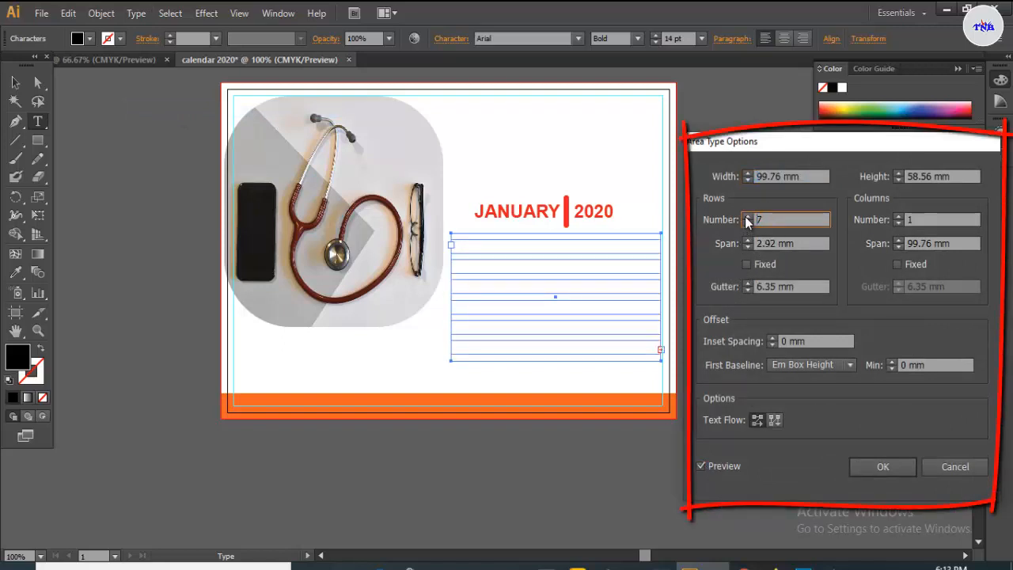
click(747, 223)
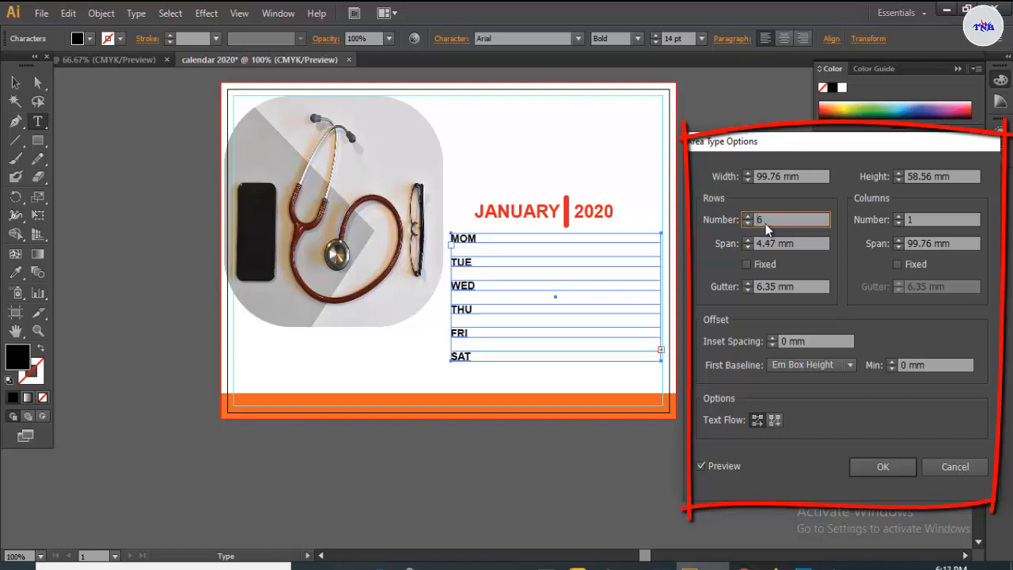
text(4)
click(897, 217)
click(897, 217)
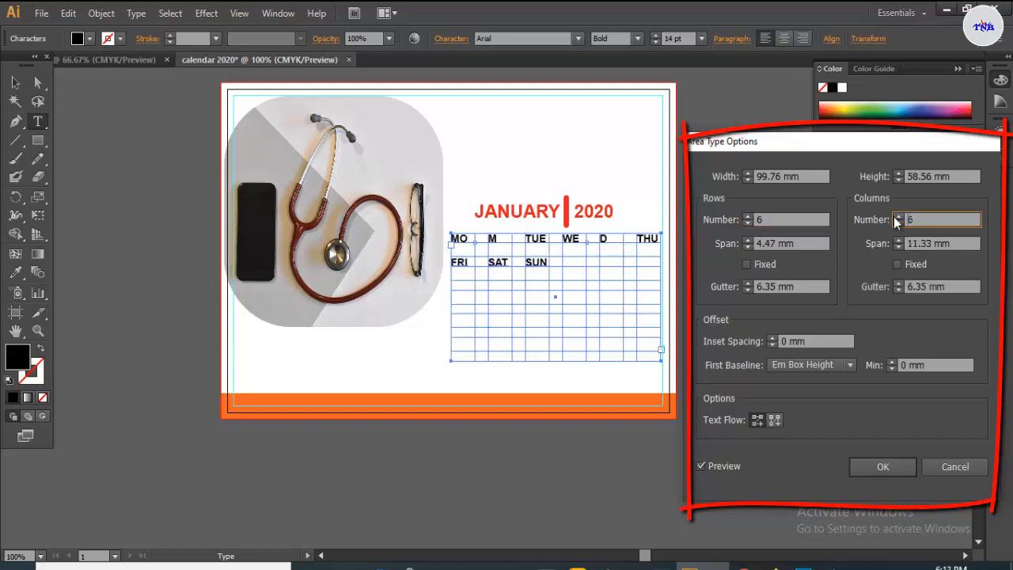
click(898, 217)
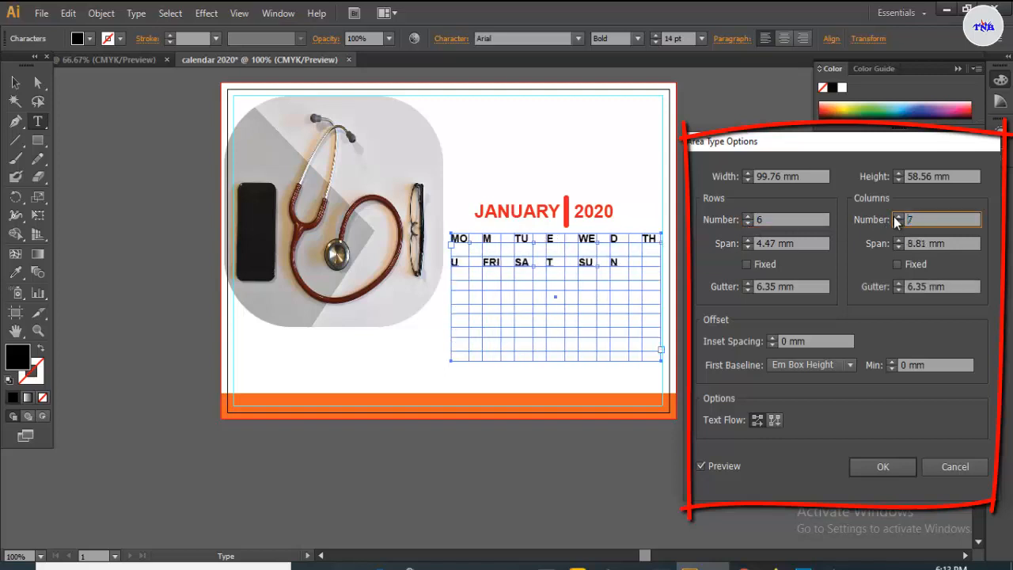
- Shrink the row and column gutters to about 0.5 mm so SUN fits
click(747, 291)
click(747, 291)
click(747, 290)
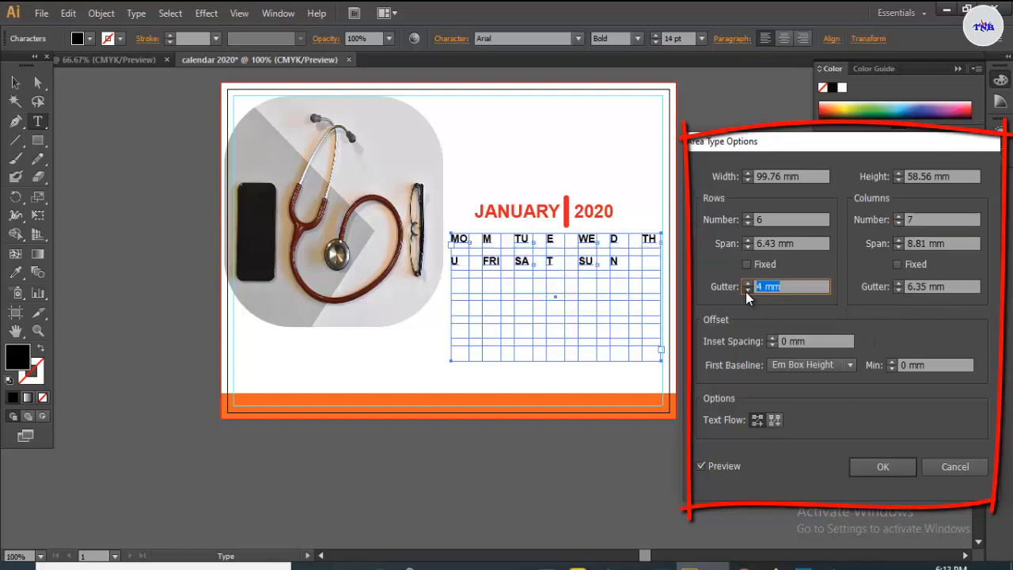
click(747, 291)
click(747, 290)
click(748, 290)
click(747, 291)
click(747, 290)
click(748, 290)
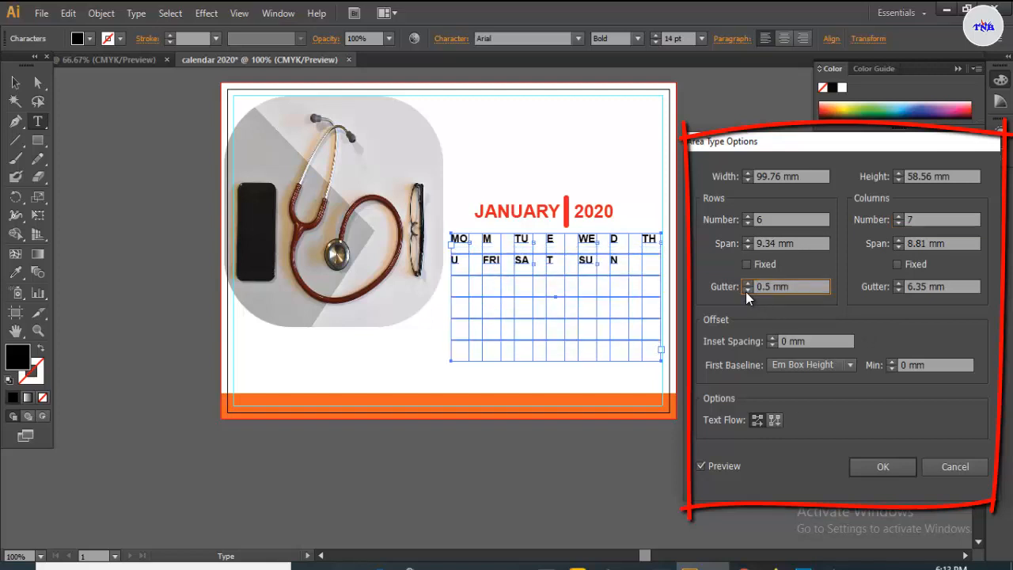
click(897, 290)
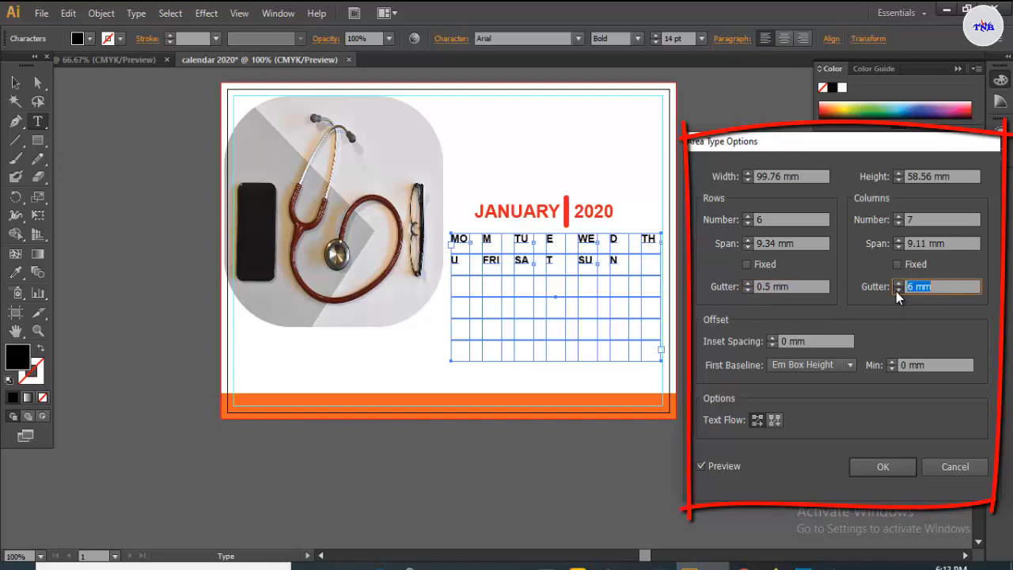
click(897, 290)
click(897, 290)
click(898, 290)
click(898, 290)
click(897, 291)
click(897, 290)
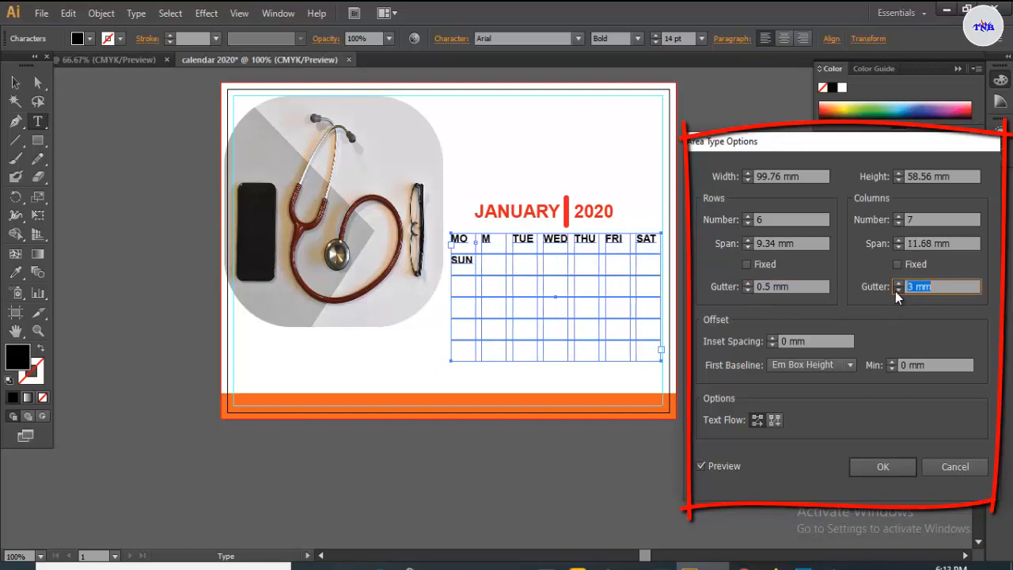
click(897, 290)
click(897, 291)
click(898, 291)
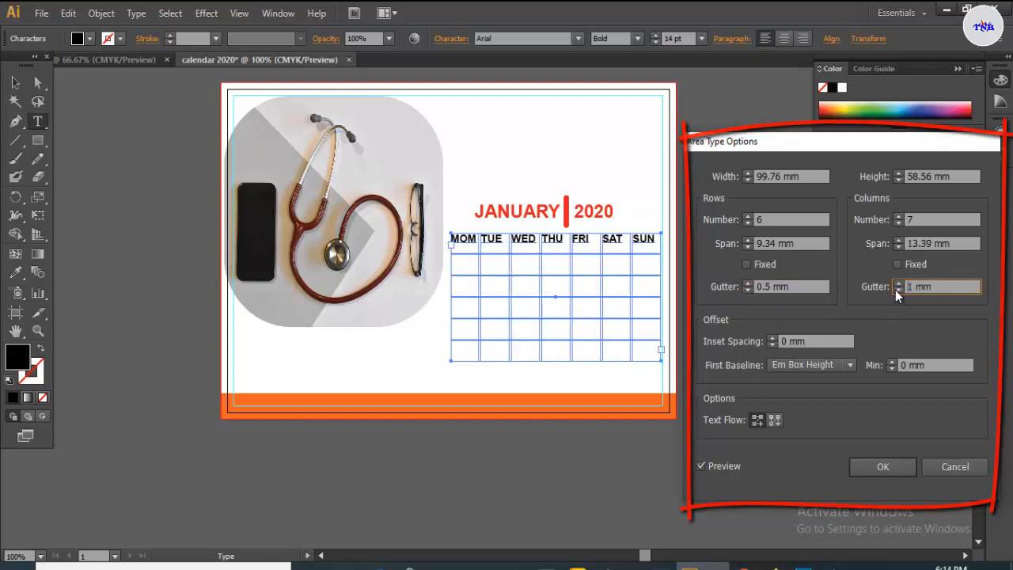
click(897, 290)
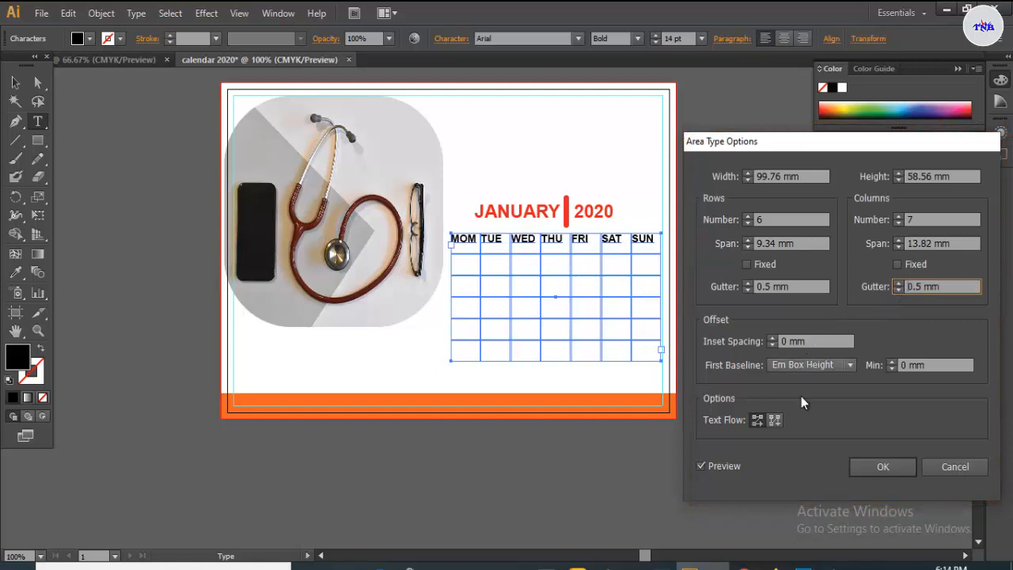
- Set First Baseline to Leading and apply the grid settings
click(841, 365)
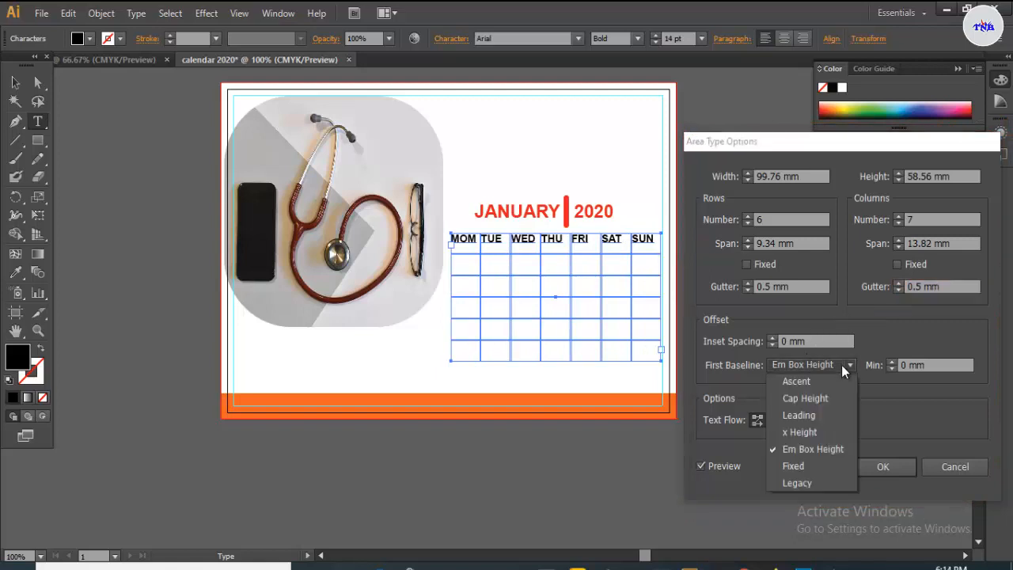
click(801, 415)
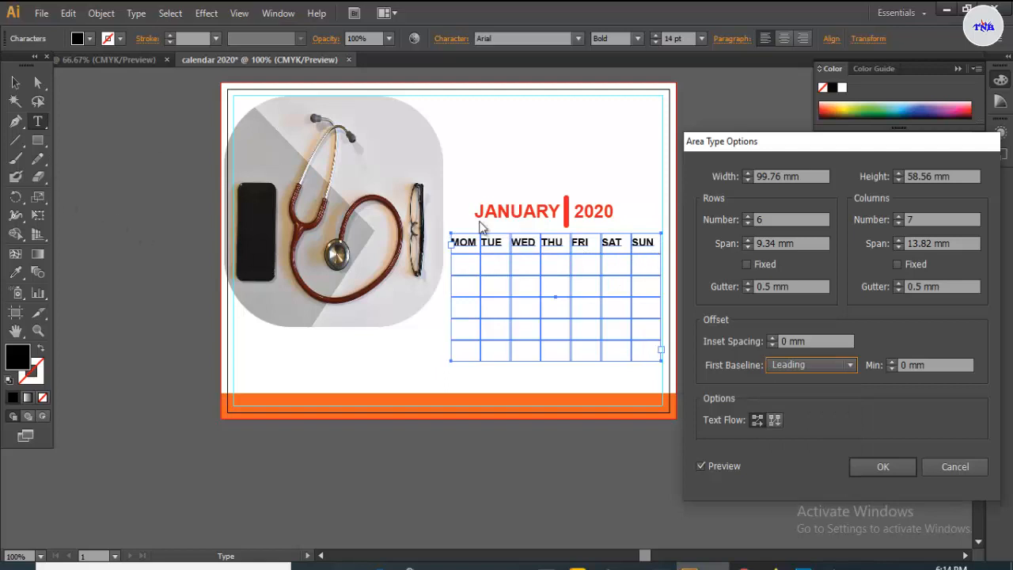
click(886, 467)
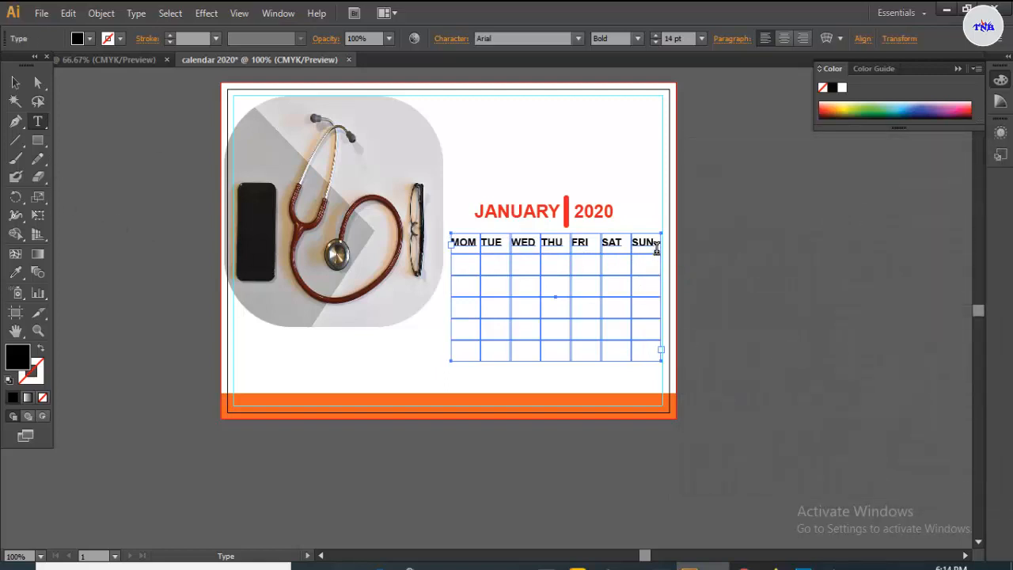
- Center-align the calendar text and start a new line after SUN
click(655, 244)
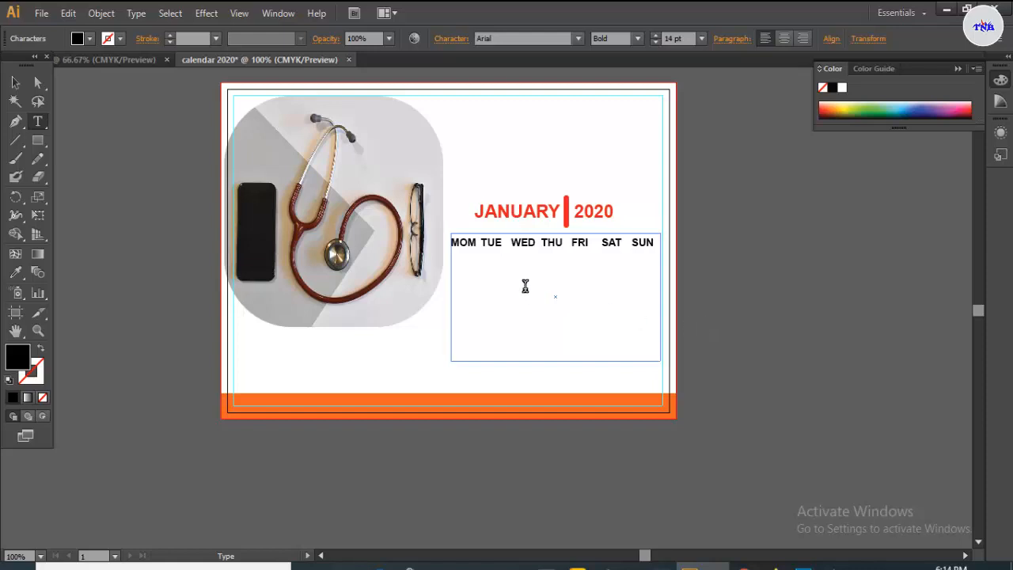
click(782, 38)
key(Return)
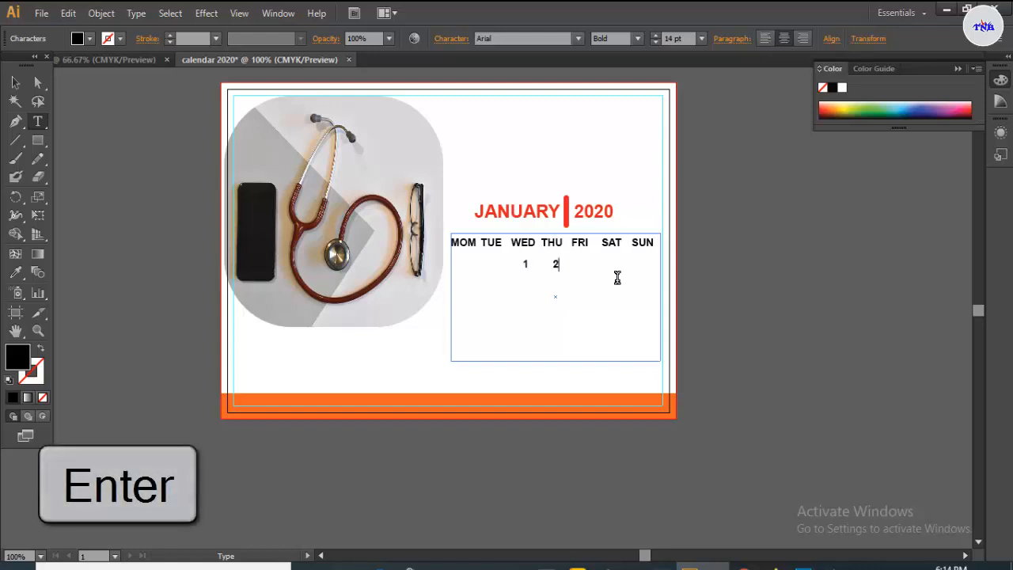
- Enter January's dates 1 through 31, then 01 and 02, tab-separated into the grid cells
key(Tab)
text(3)
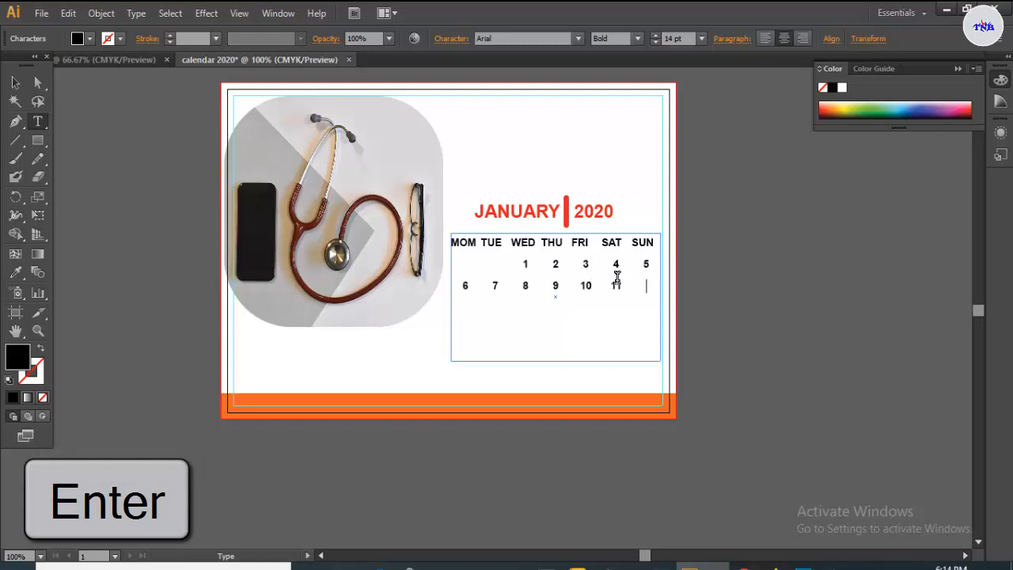
text(12)
key(Return)
text(13)
key(Tab)
text(15)
key(Tab)
text(16)
key(Tab)
text(1)
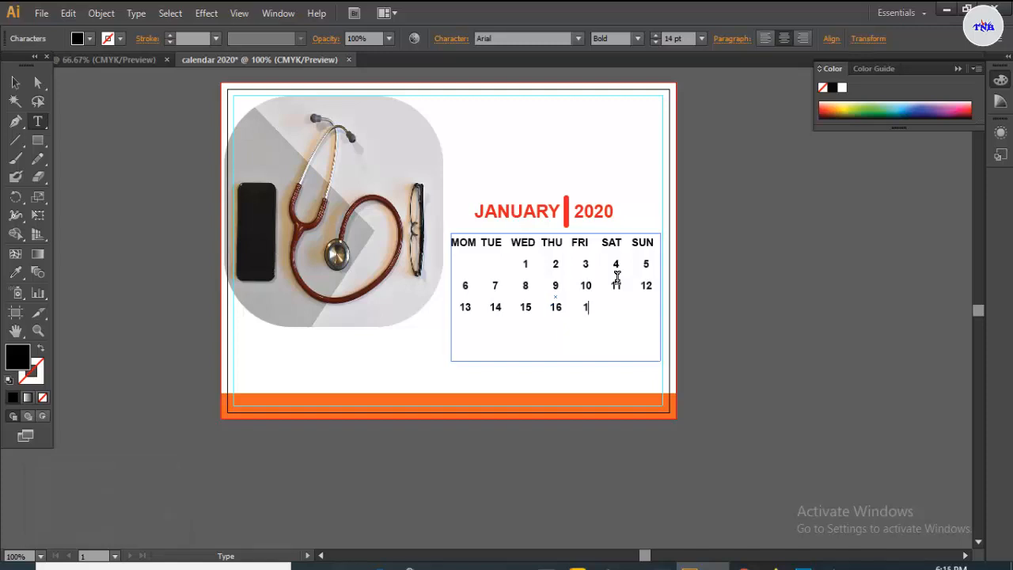
text(7	18)
key(Tab)
text(19)
key(Return)
text(20	21	22)
key(Tab)
text(23	2)
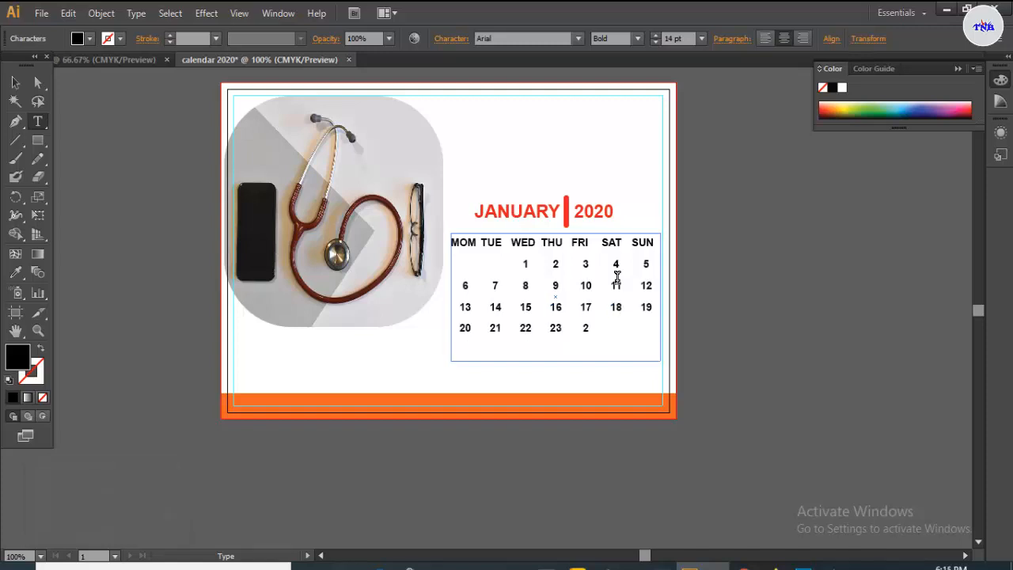
text(4	25	26)
text( 27	28	29)
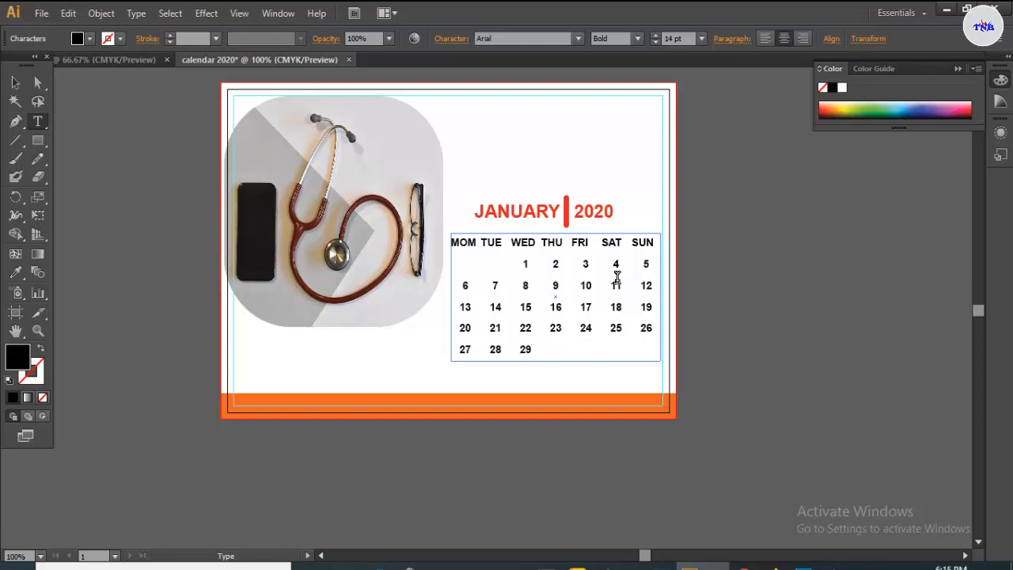
text(	30	31	01	02)
click(14, 84)
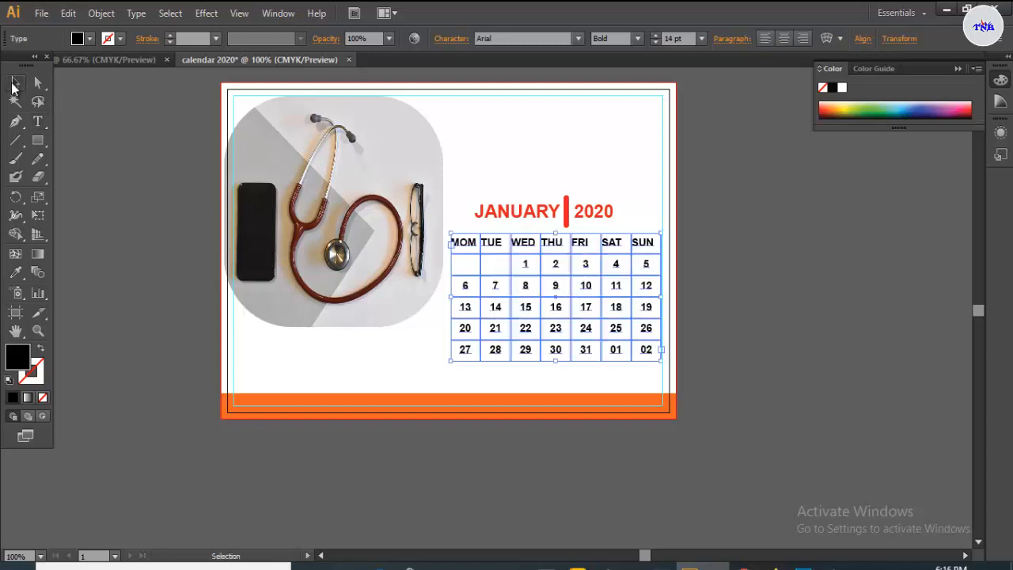
- Draw a blue-filled rounded rectangle over the MOM–SUN day-name row
click(489, 176)
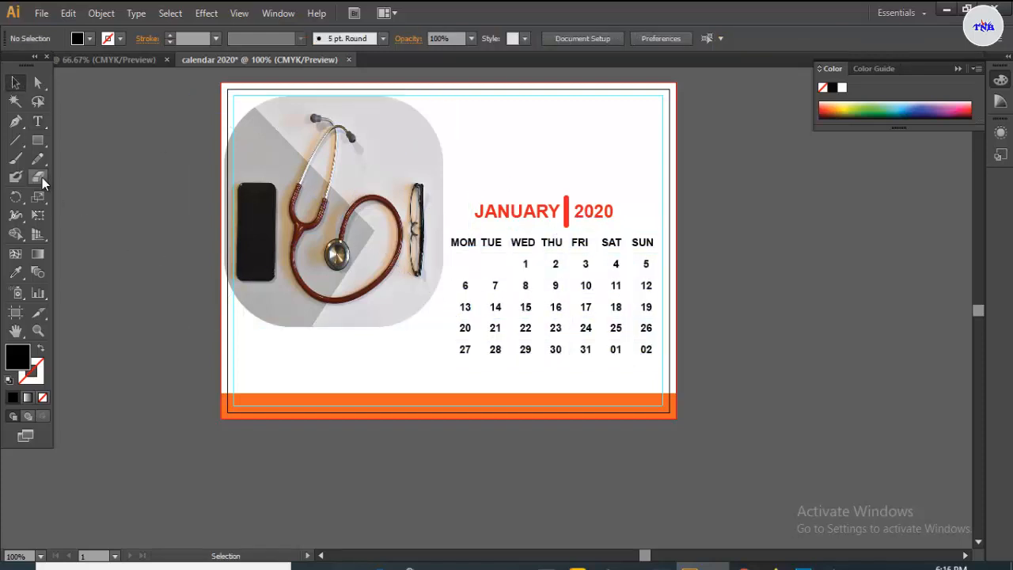
click(39, 144)
click(77, 162)
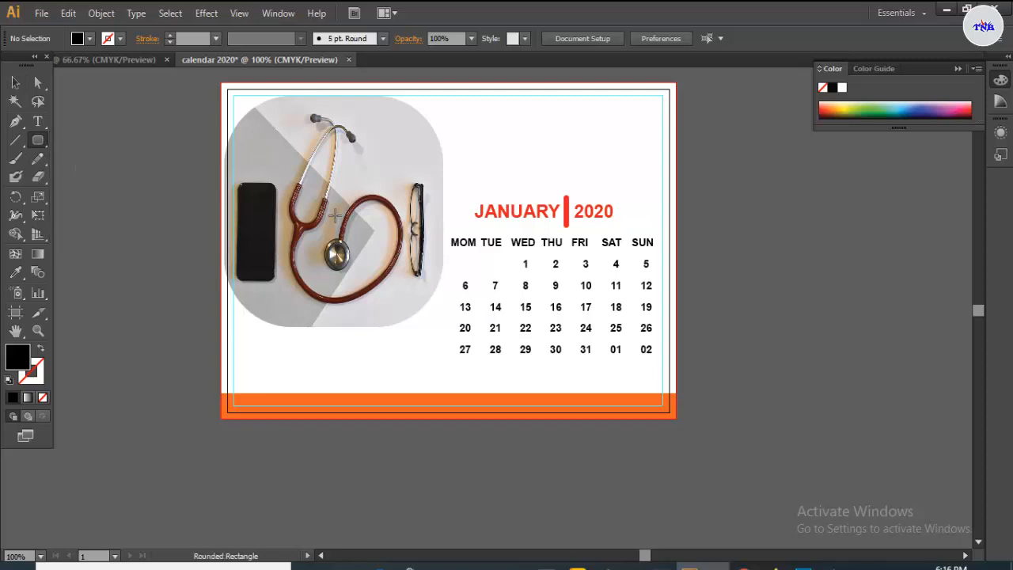
mouse_move(450, 222)
mouse_down()
mouse_move(527, 258)
mouse_move(657, 255)
mouse_up()
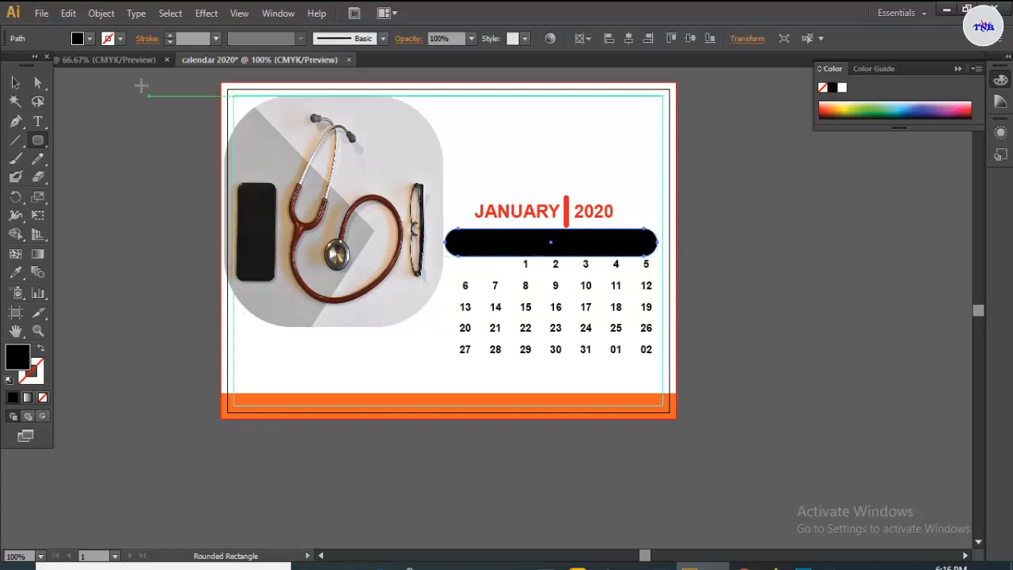
click(90, 39)
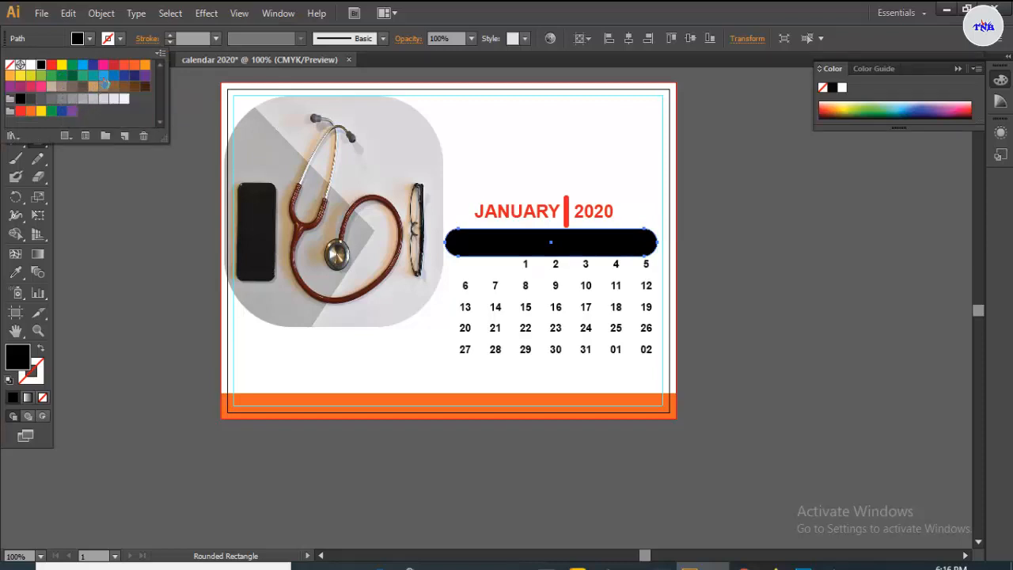
click(103, 76)
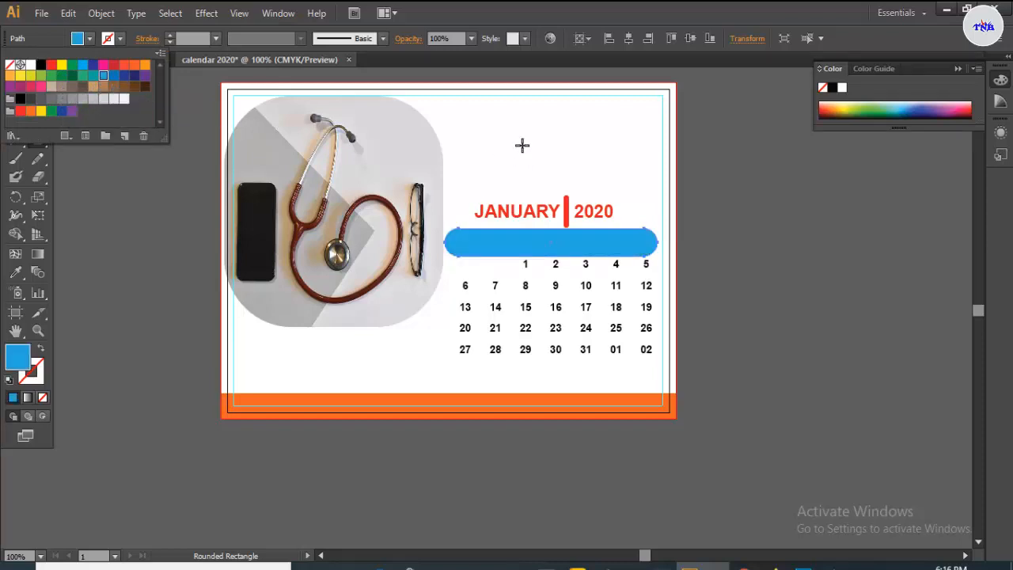
- In the Layers panel, move the blue bar beneath the day-name text
click(270, 19)
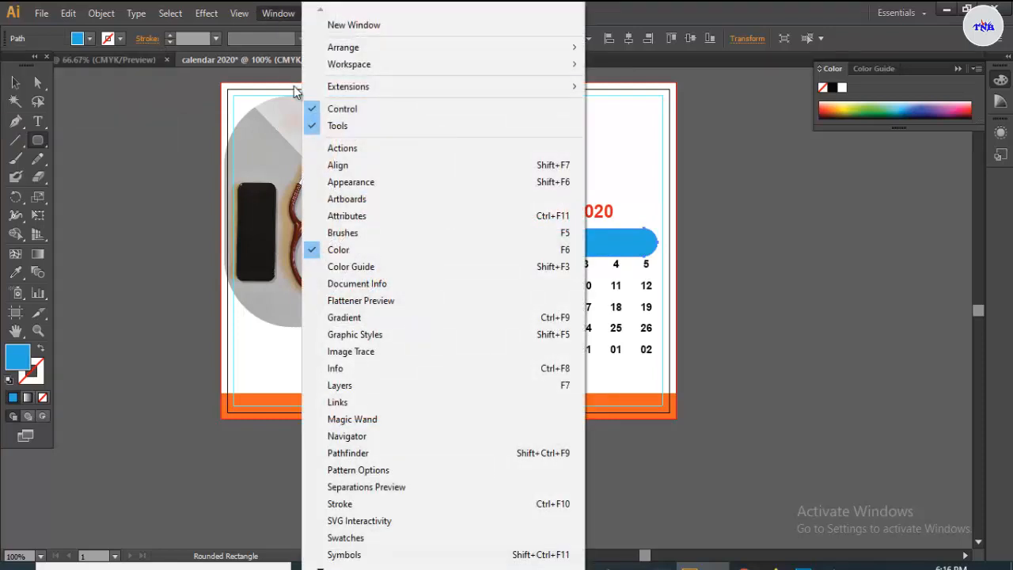
click(345, 385)
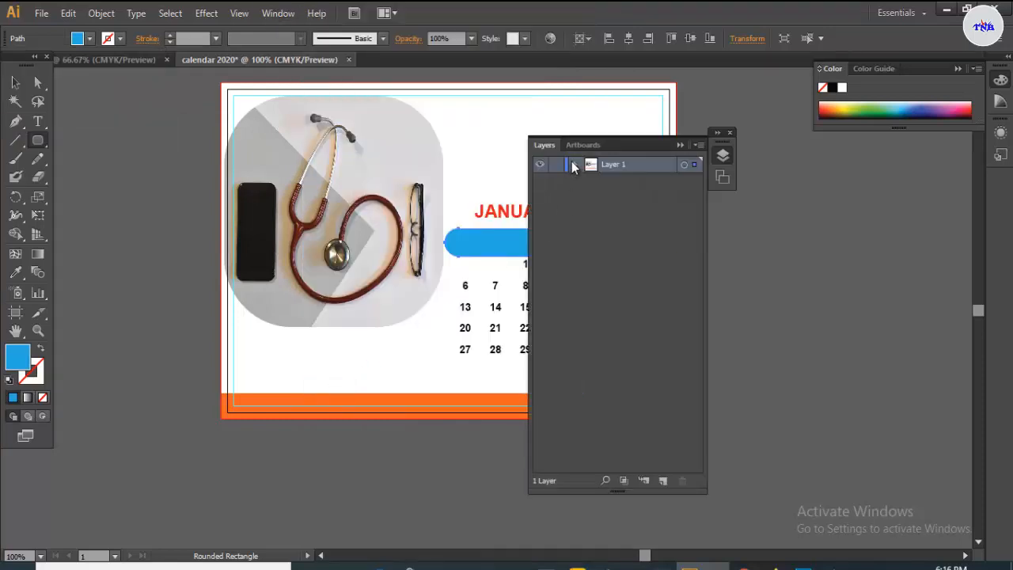
click(575, 164)
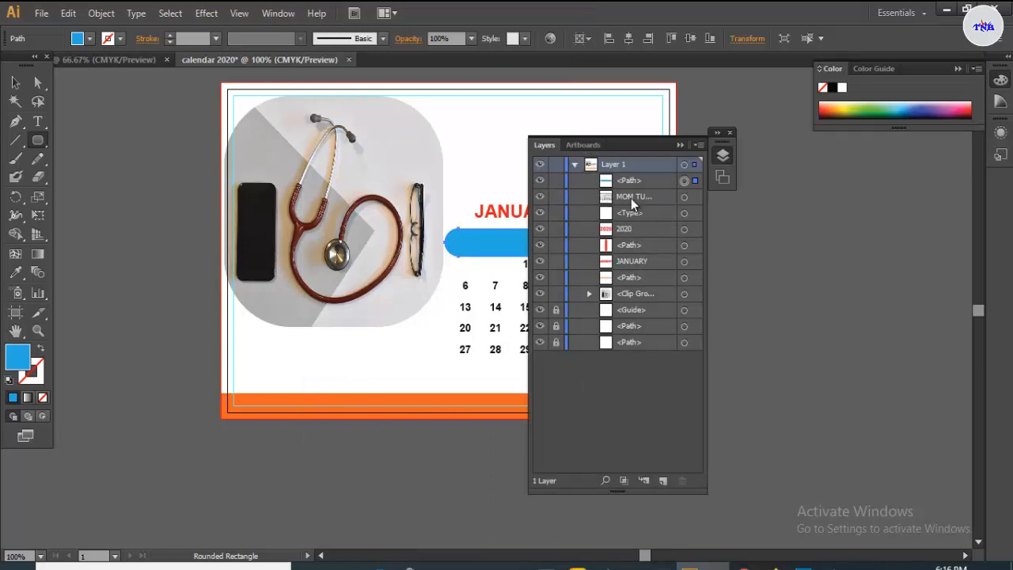
click(650, 179)
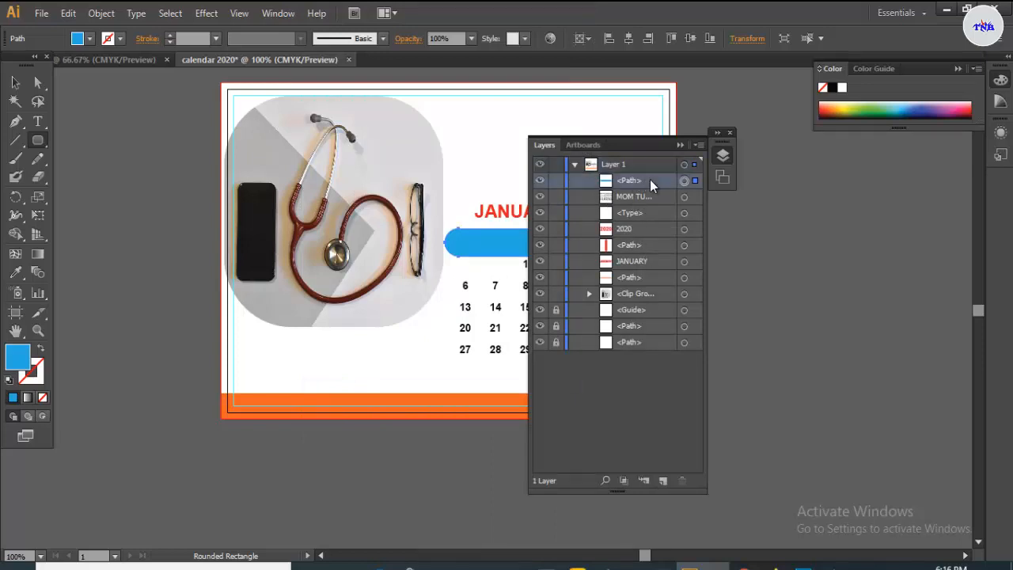
drag(650, 181, 647, 225)
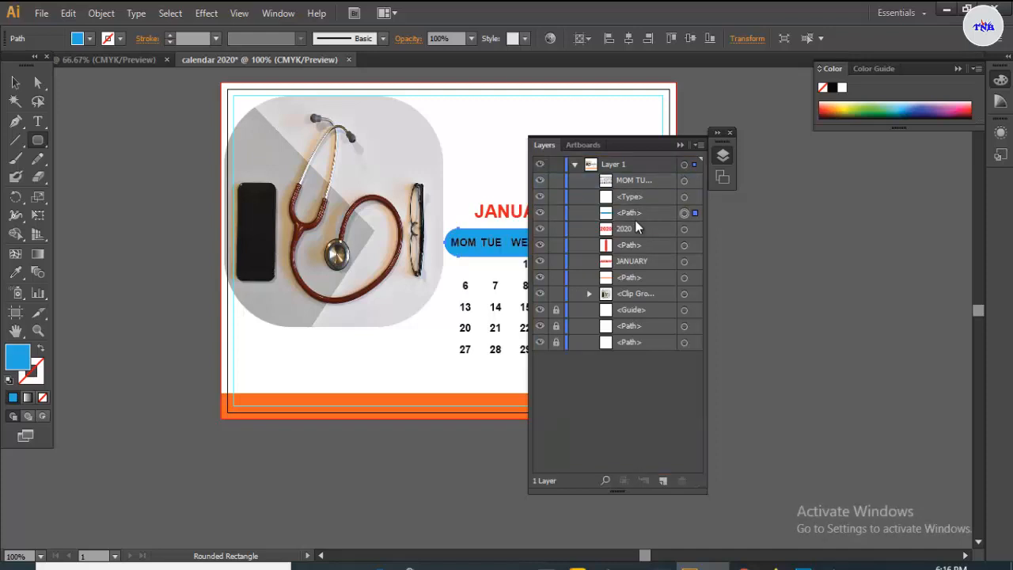
click(680, 146)
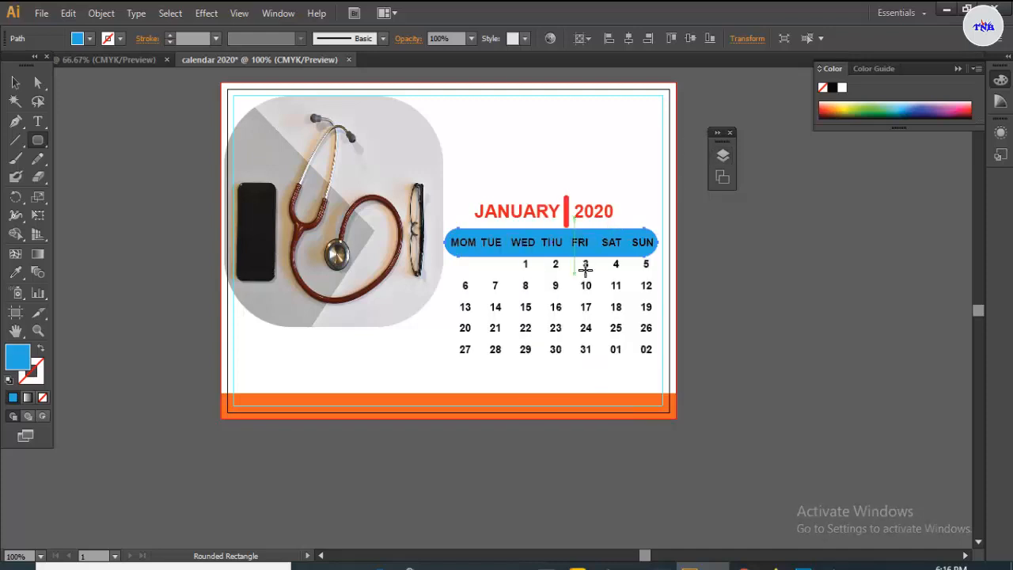
click(15, 82)
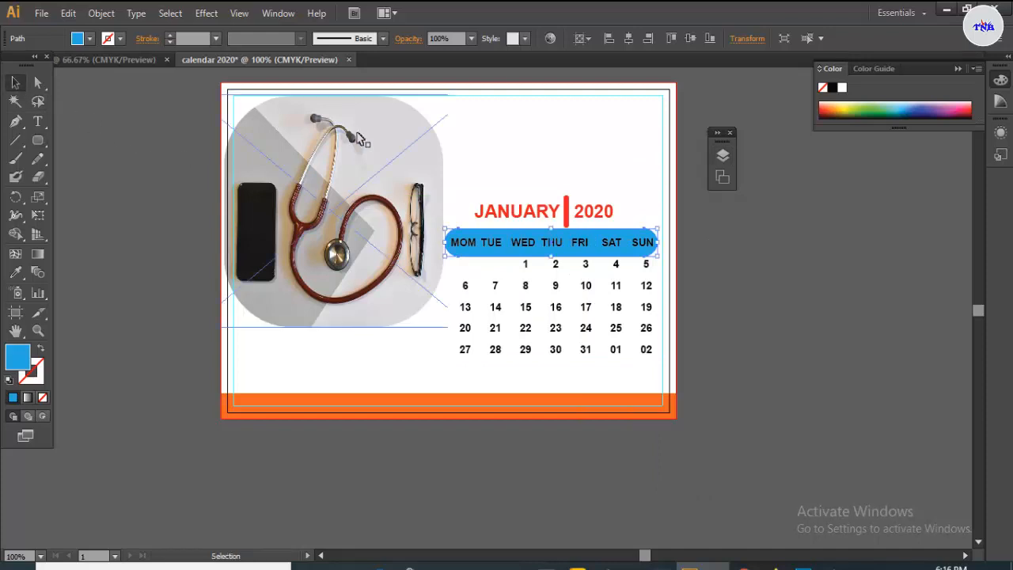
click(566, 190)
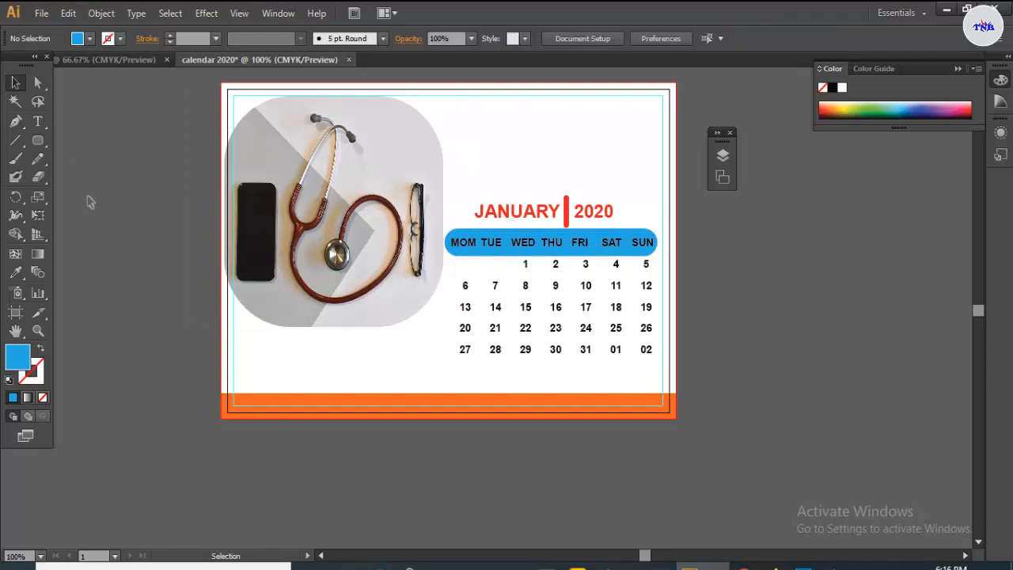
- Add a 'Notes' heading near the page top and nudge it down and right
click(42, 118)
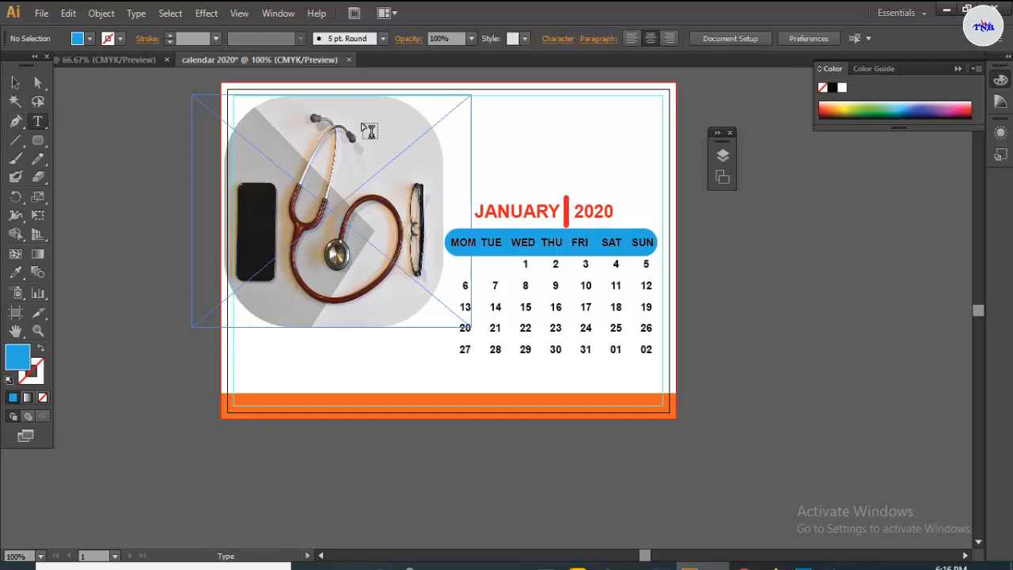
click(452, 112)
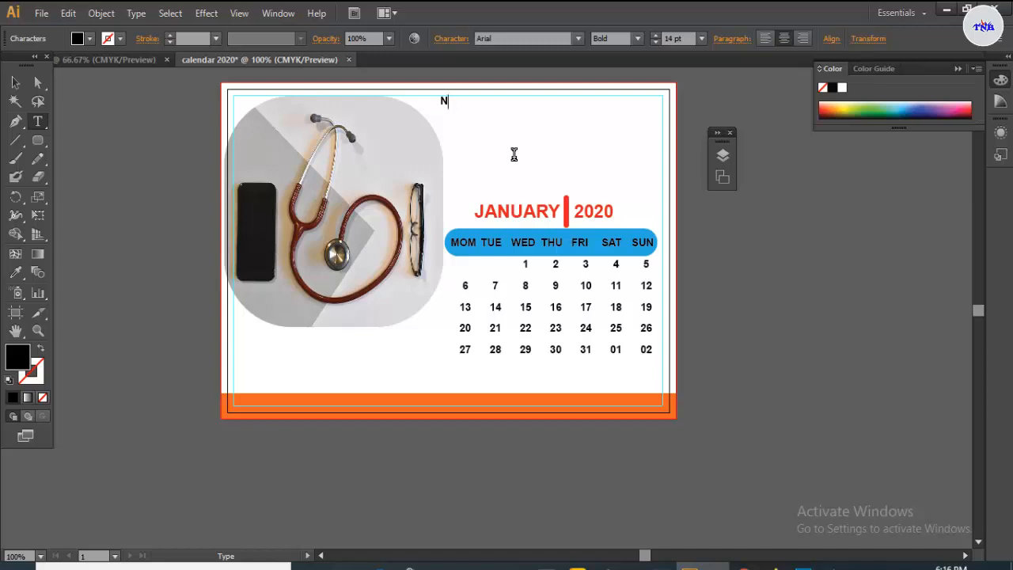
text(Notes)
click(16, 82)
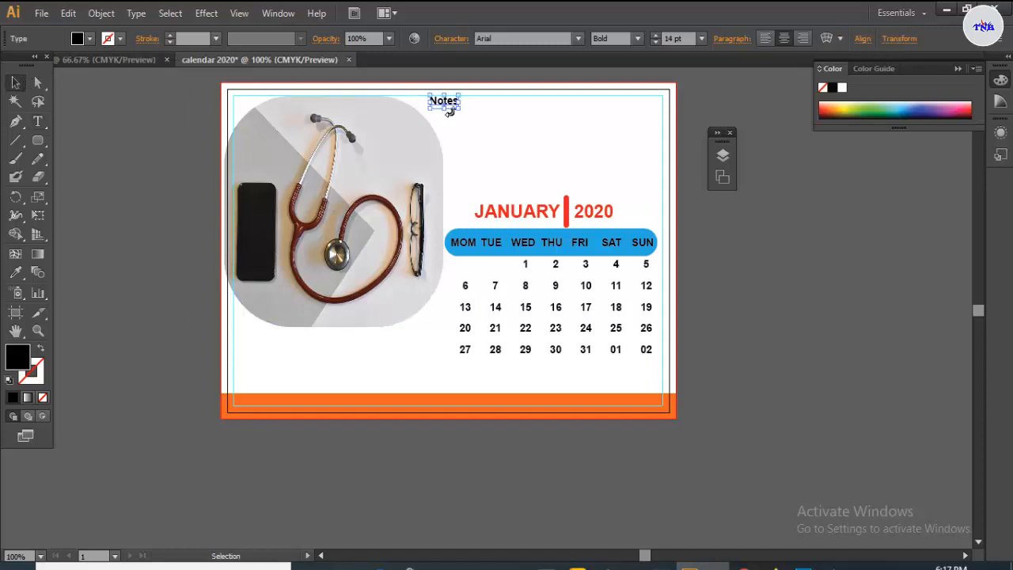
drag(455, 106, 471, 113)
click(489, 121)
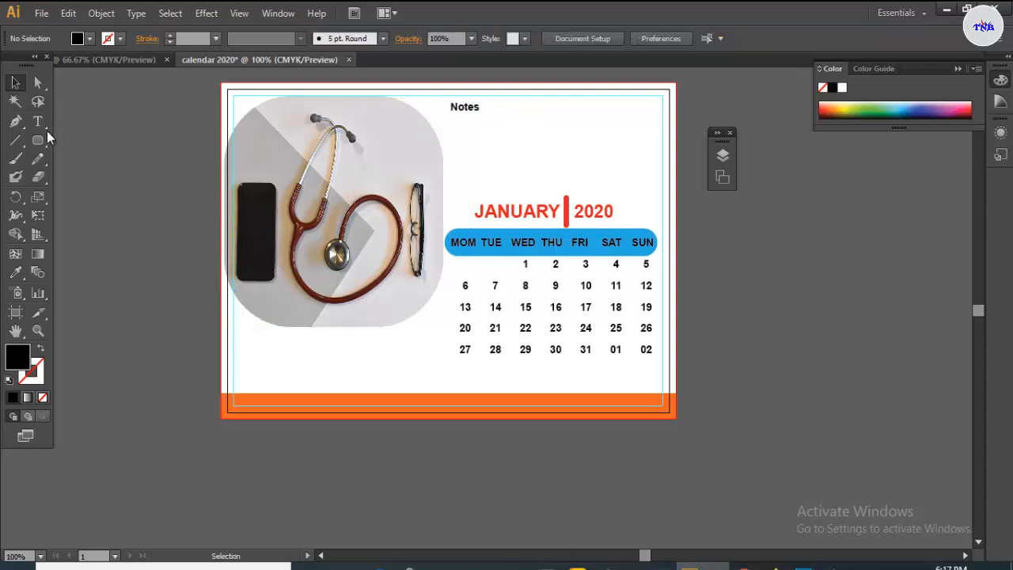
- Draw a thin line under Notes and duplicate it with Alt-drag and Ctrl+D into evenly spaced lines
drag(38, 141, 83, 140)
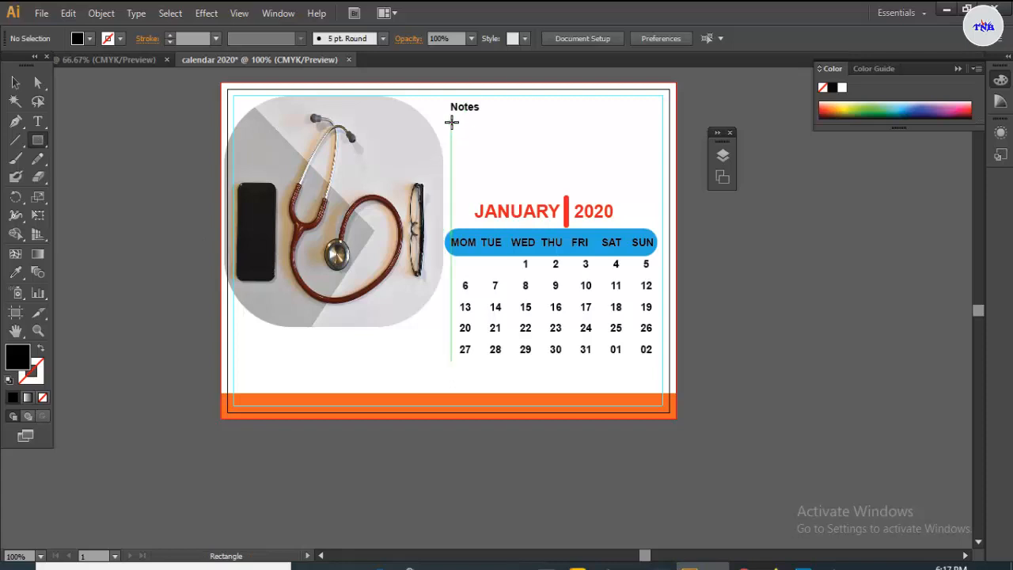
mouse_move(450, 118)
mouse_down()
mouse_move(644, 120)
mouse_move(615, 122)
mouse_up()
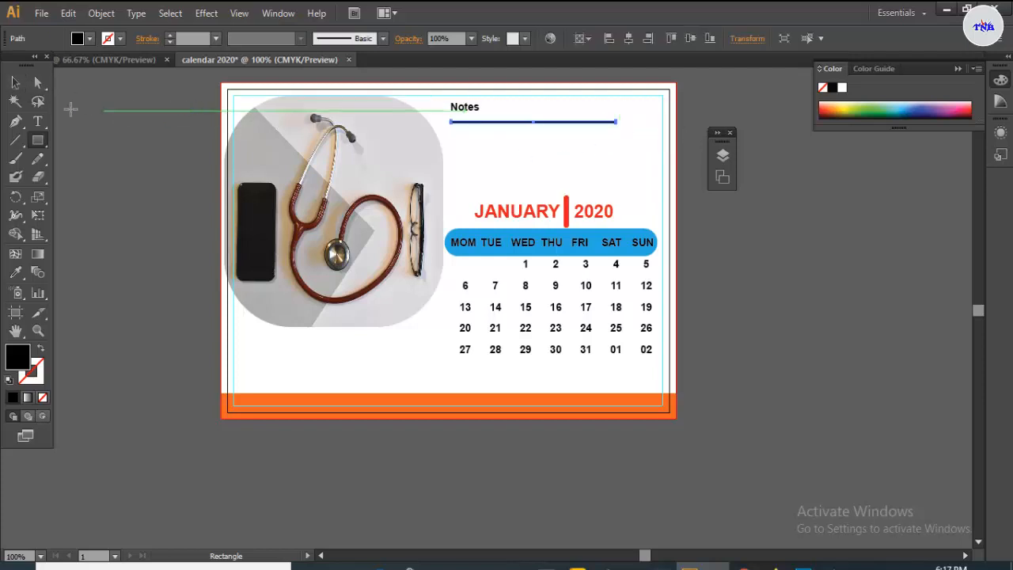
click(16, 83)
scroll(540, 228, up, 1)
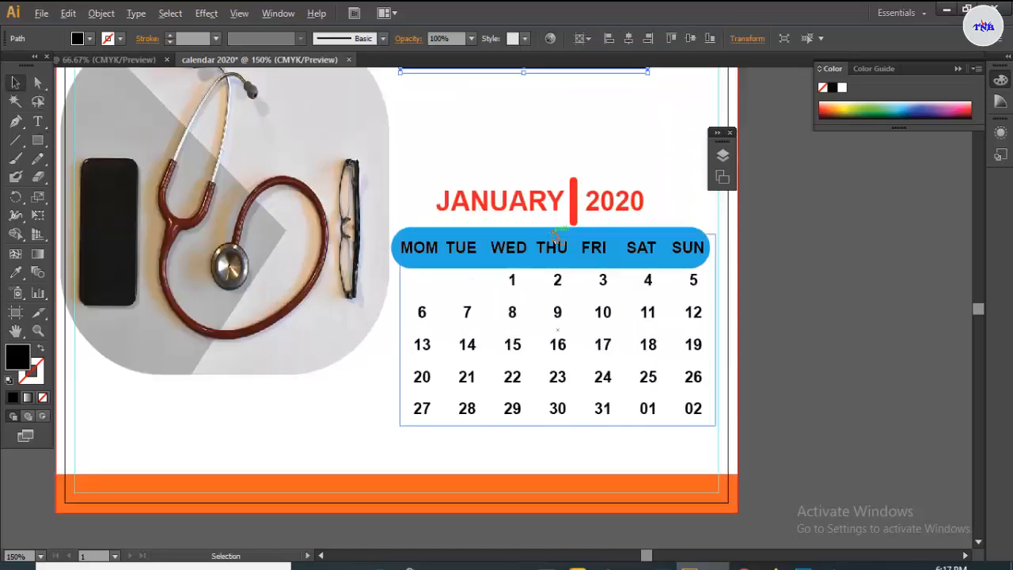
scroll(547, 248, up, 3)
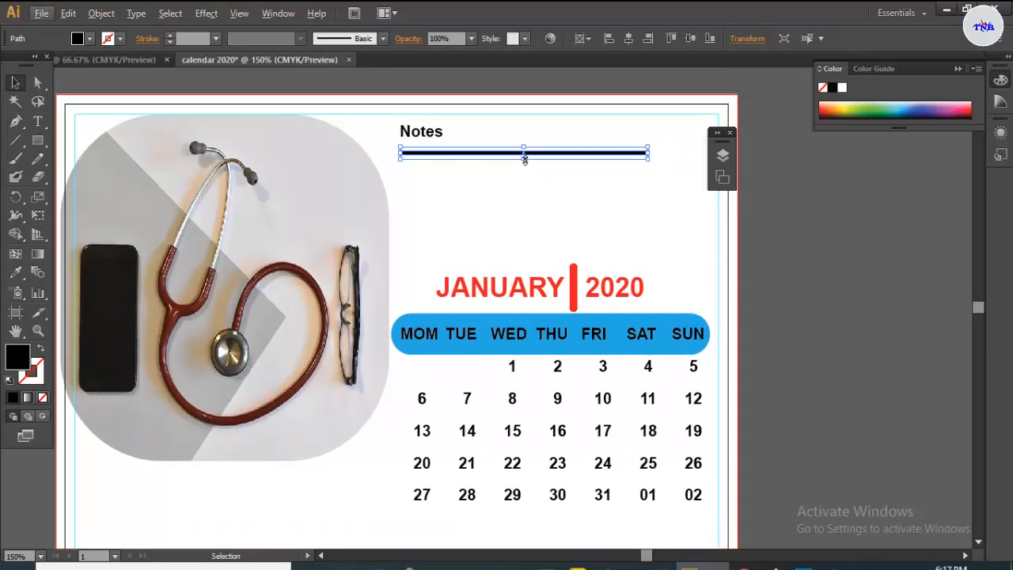
mouse_move(524, 159)
mouse_down()
mouse_move(530, 172)
mouse_move(525, 164)
mouse_up()
key(ctrl+d)
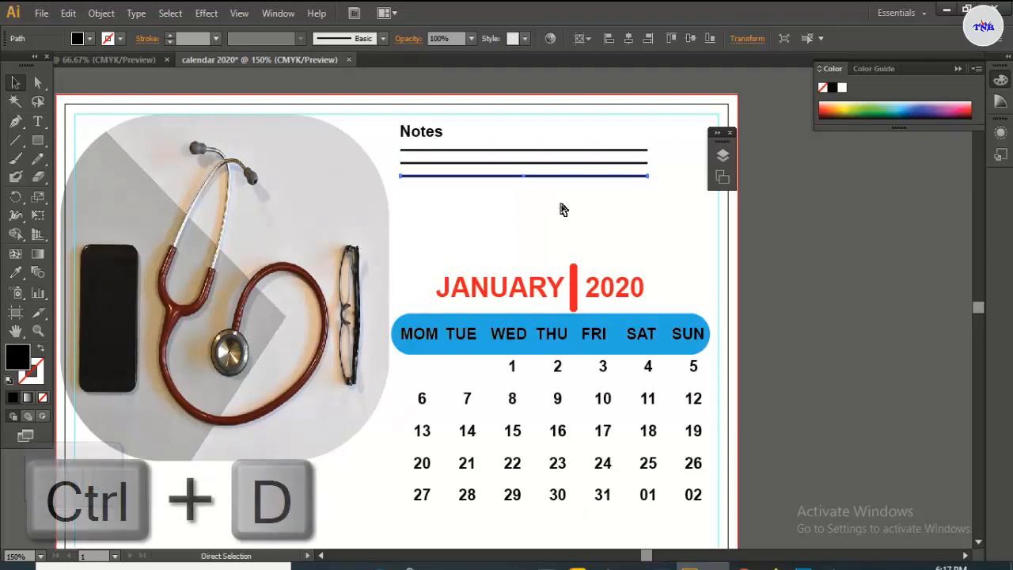
key(ctrl+d)
key(ctrl+d)
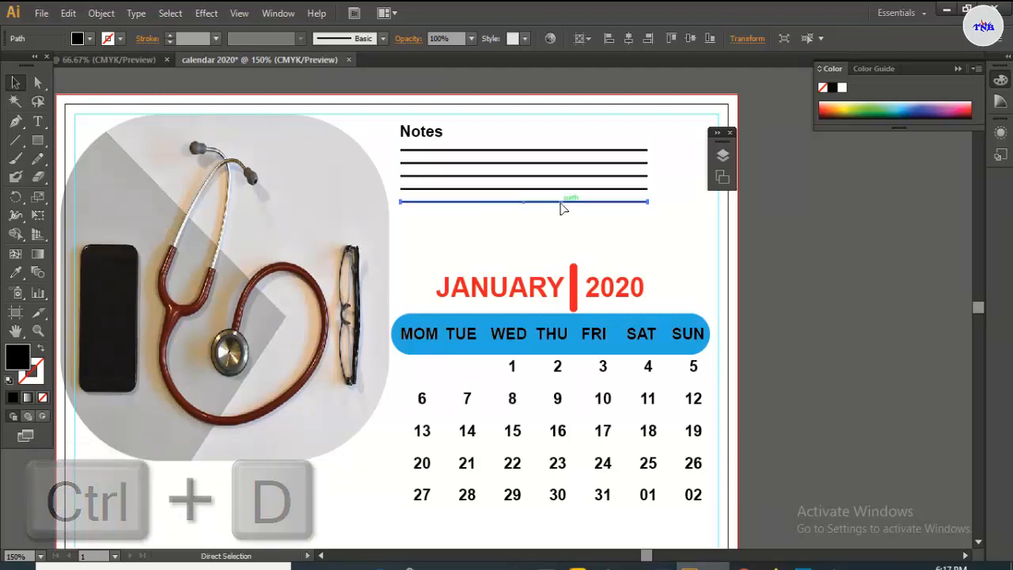
click(568, 234)
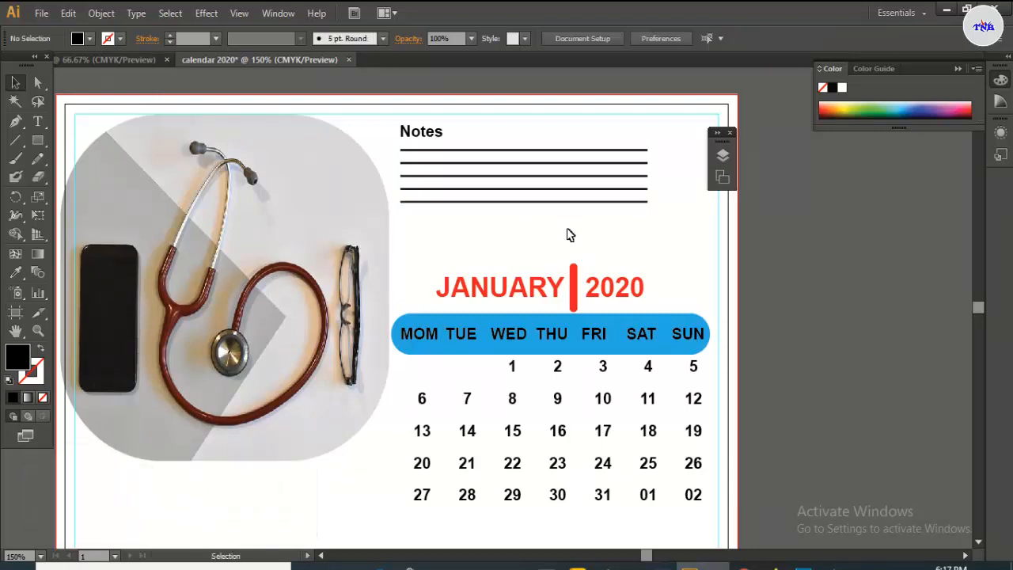
- Draw a divider line under the first date row and repeat copies down the grid
scroll(610, 281, down, 2)
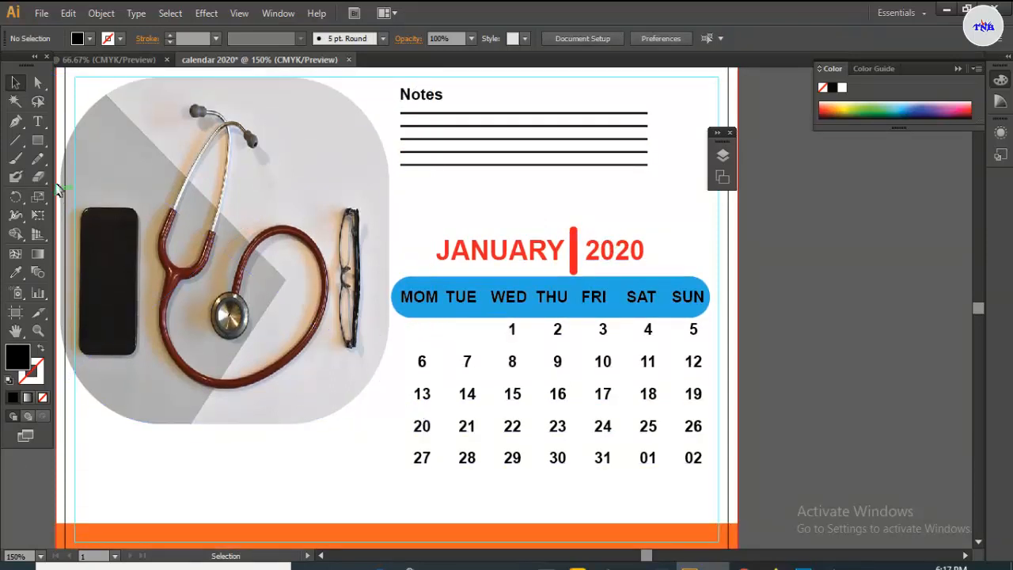
drag(37, 140, 60, 143)
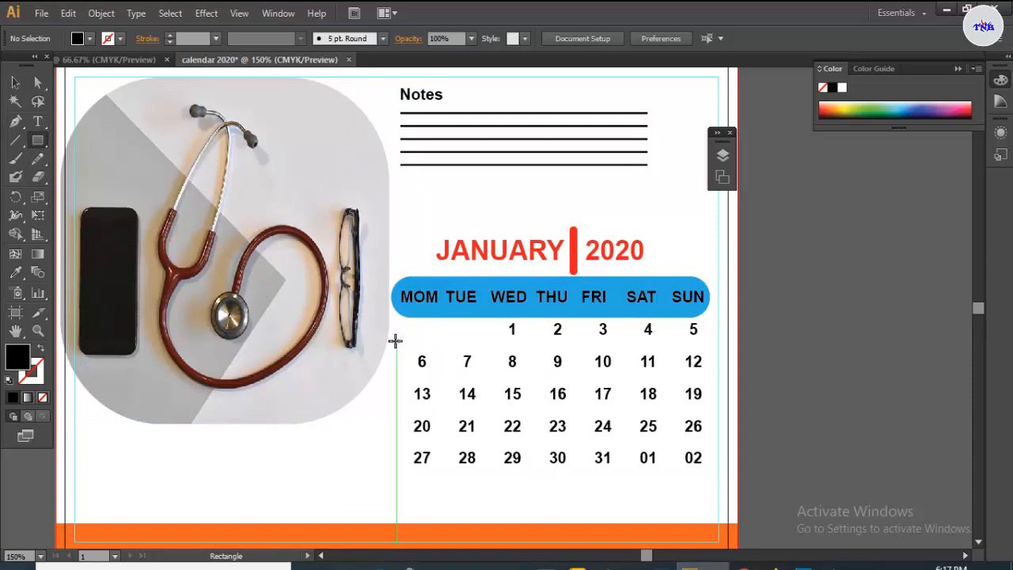
drag(396, 341, 711, 343)
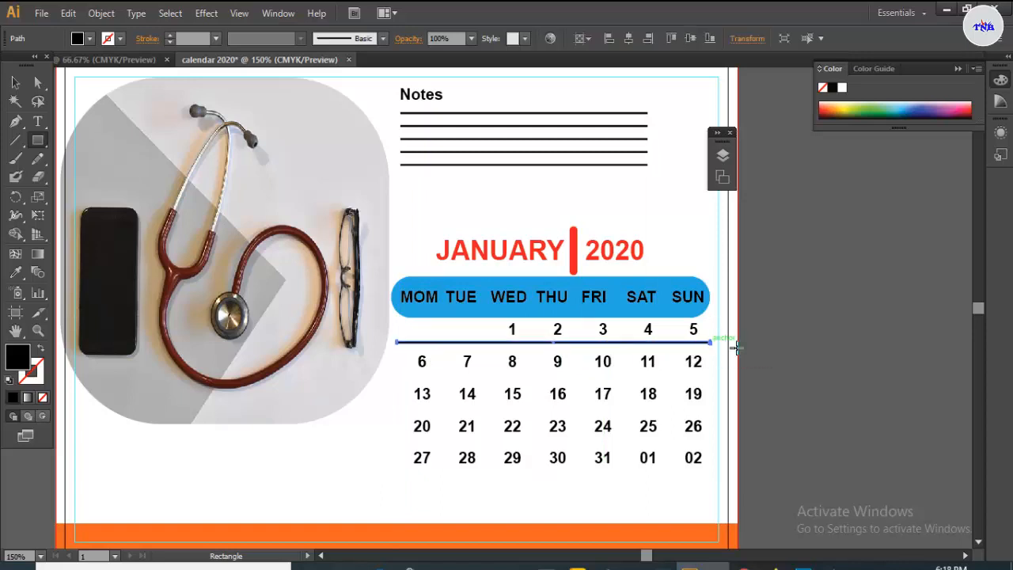
key(Down)
key(Down)
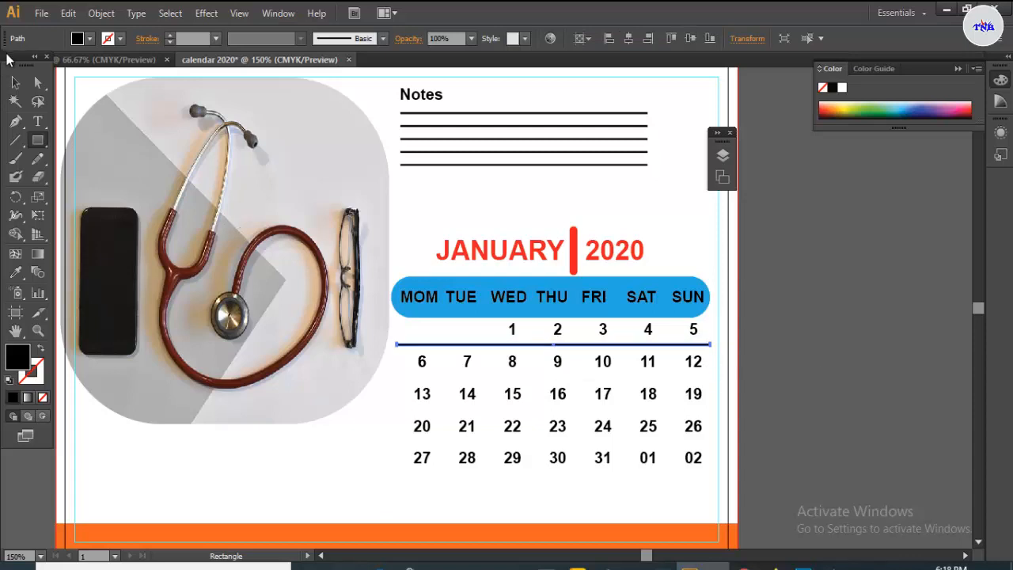
click(15, 82)
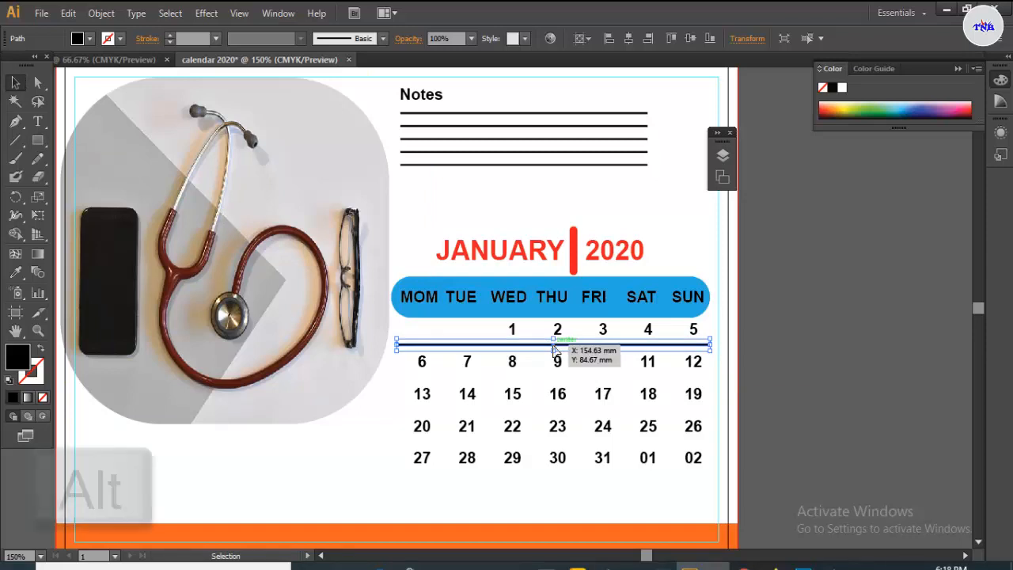
drag(558, 350, 558, 384)
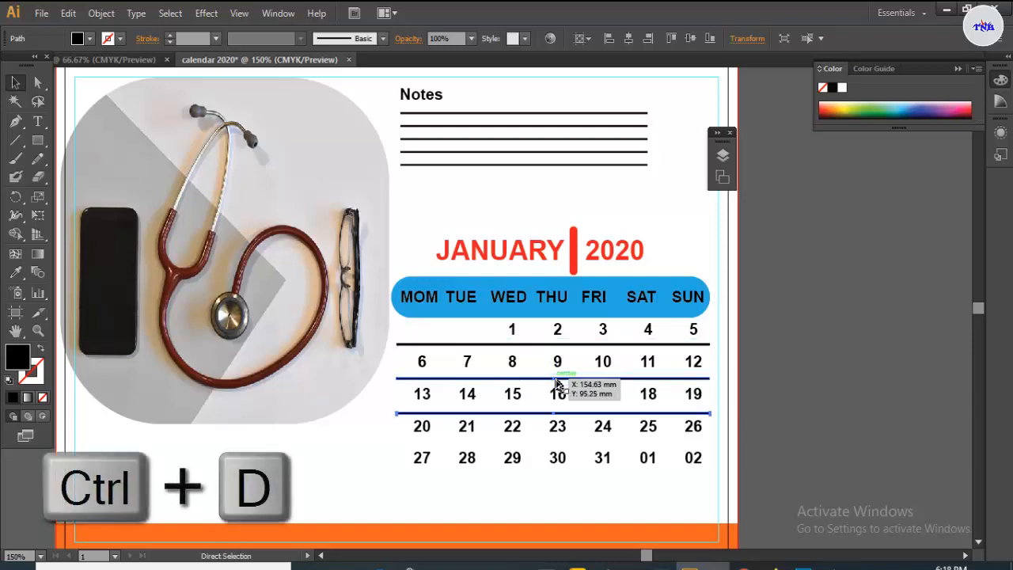
key(ctrl+d)
key(ctrl+d)
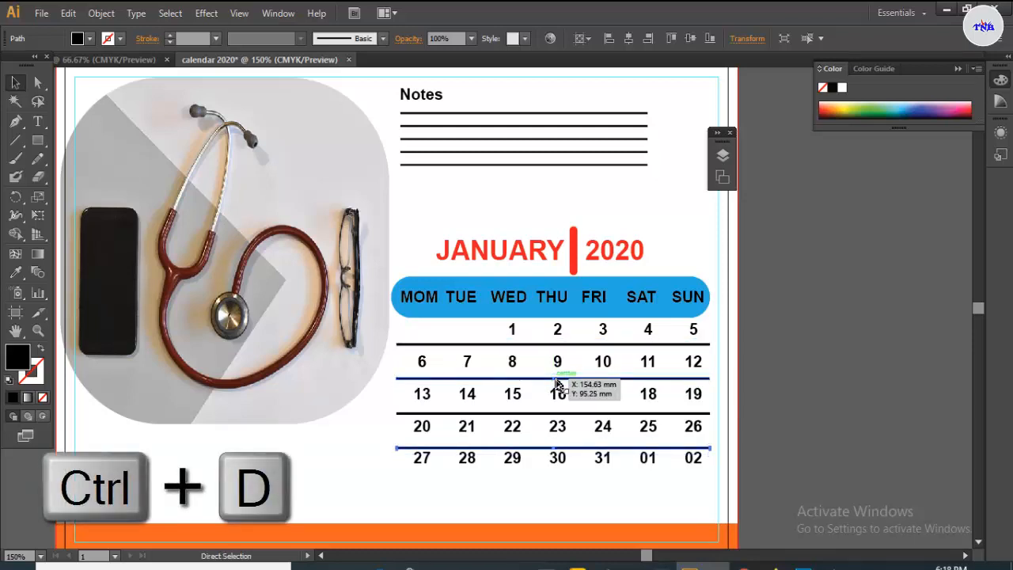
key(ctrl+d)
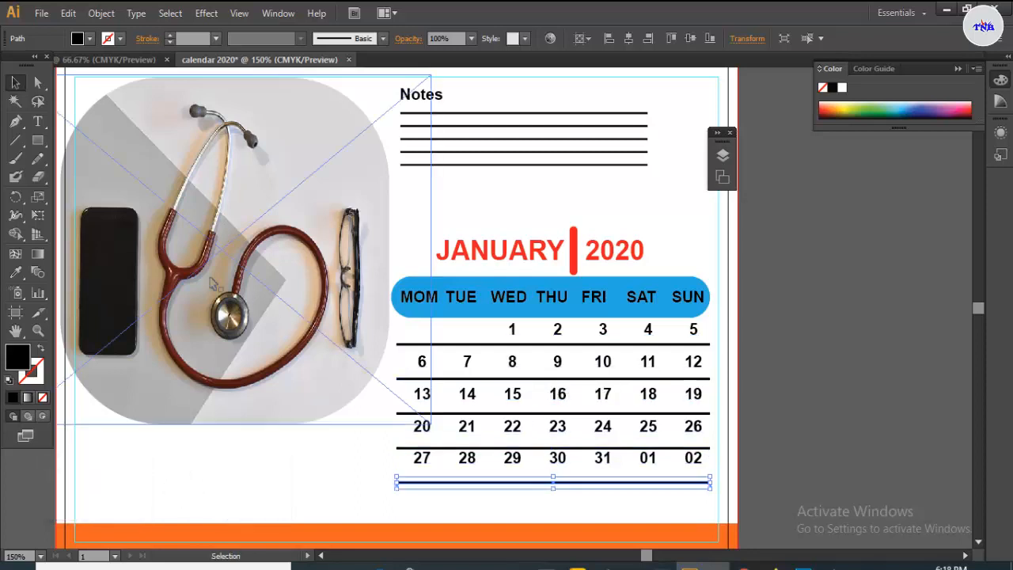
- Reposition the lower dividers so they sit between rows and just under the last row
click(350, 476)
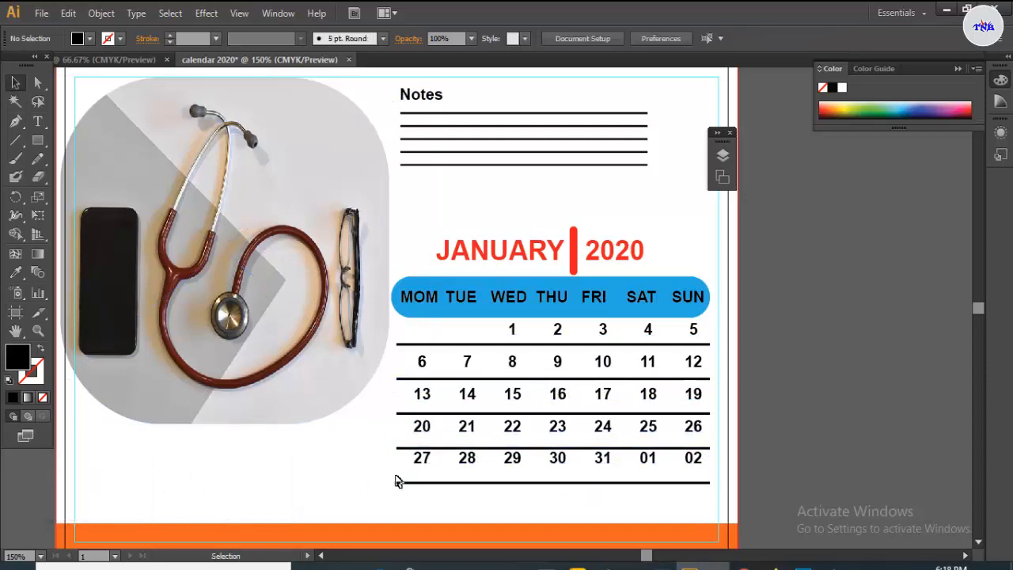
click(553, 448)
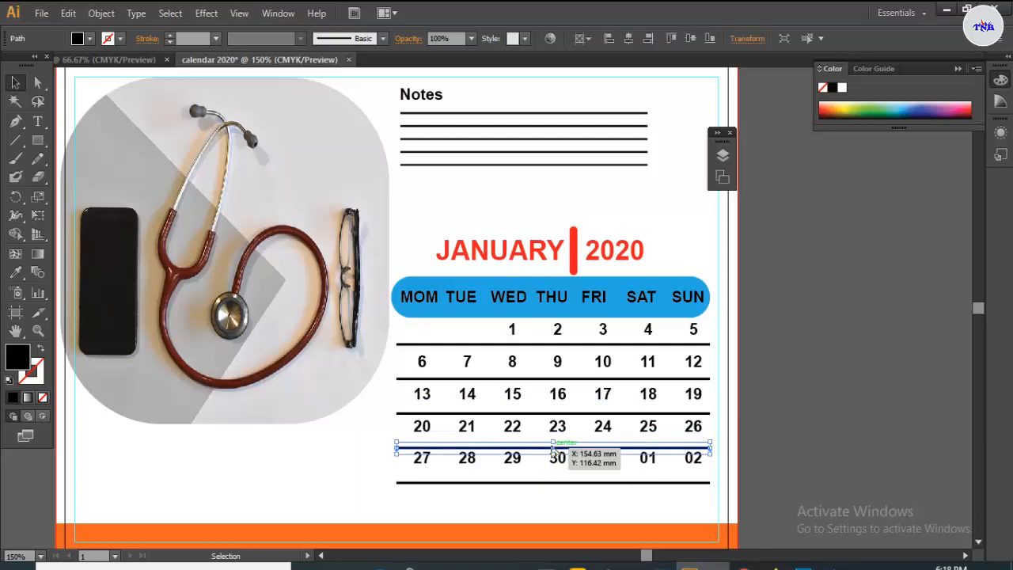
drag(554, 448, 550, 382)
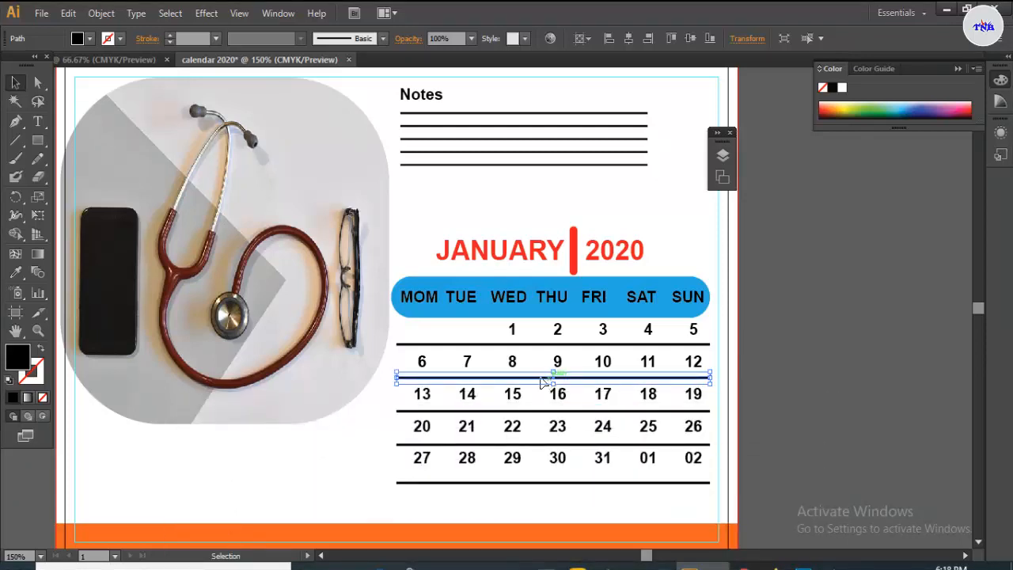
click(559, 483)
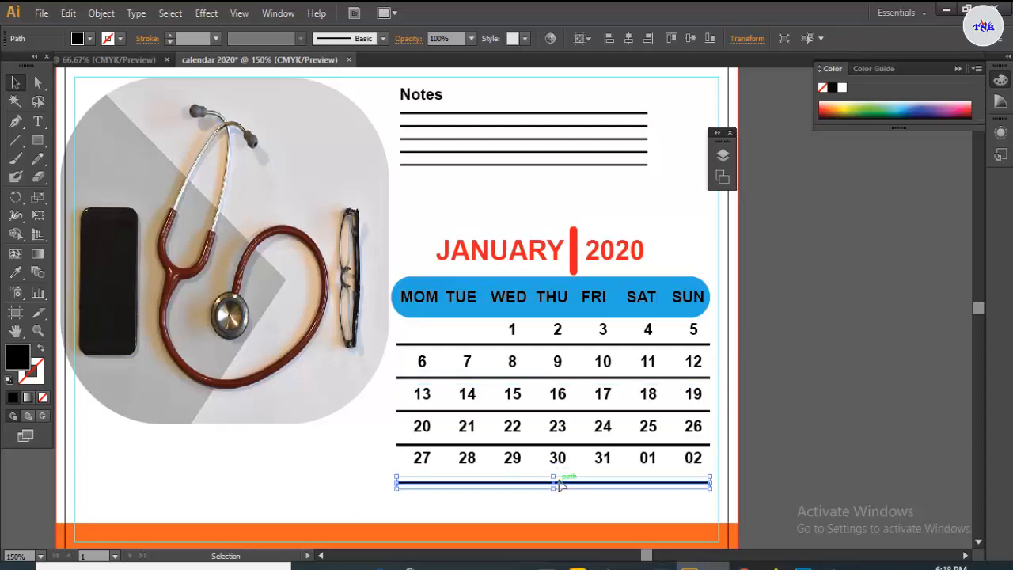
key(Up)
key(Up)
key(Up)
key(Up)
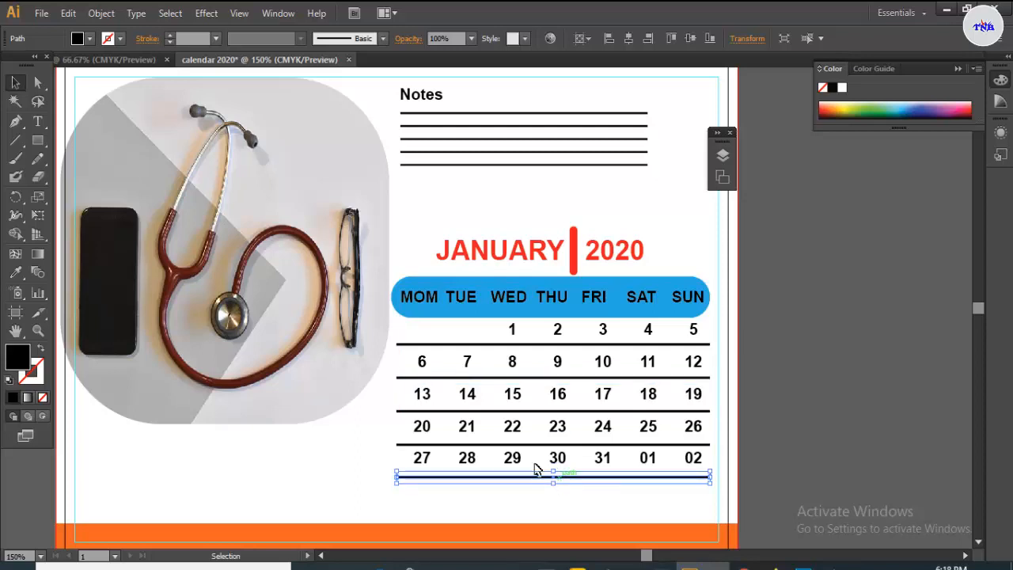
click(686, 253)
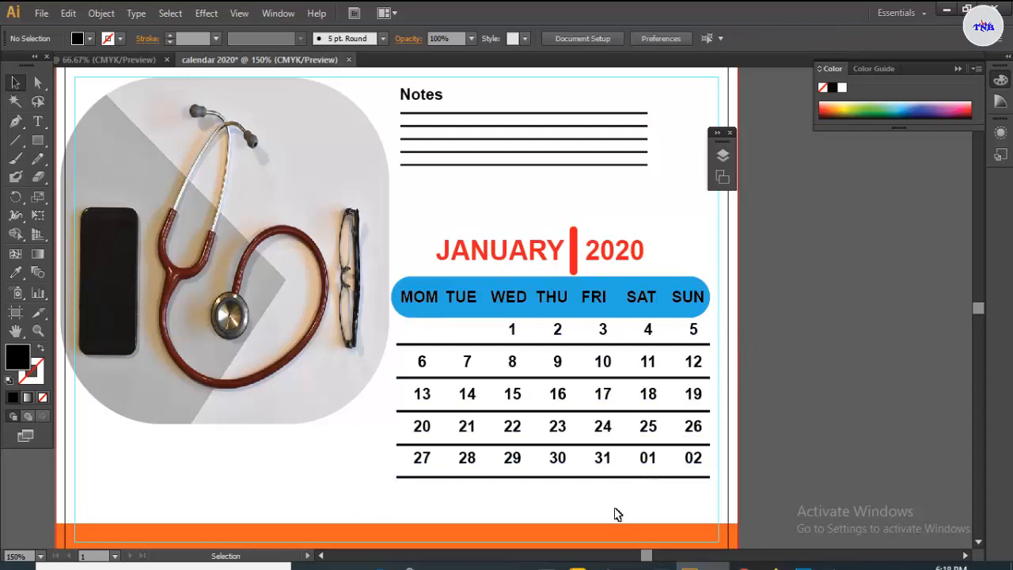
- Undo the greying of the 02 date, leaving 01 grey, and zoom out
scroll(531, 406, down, 2)
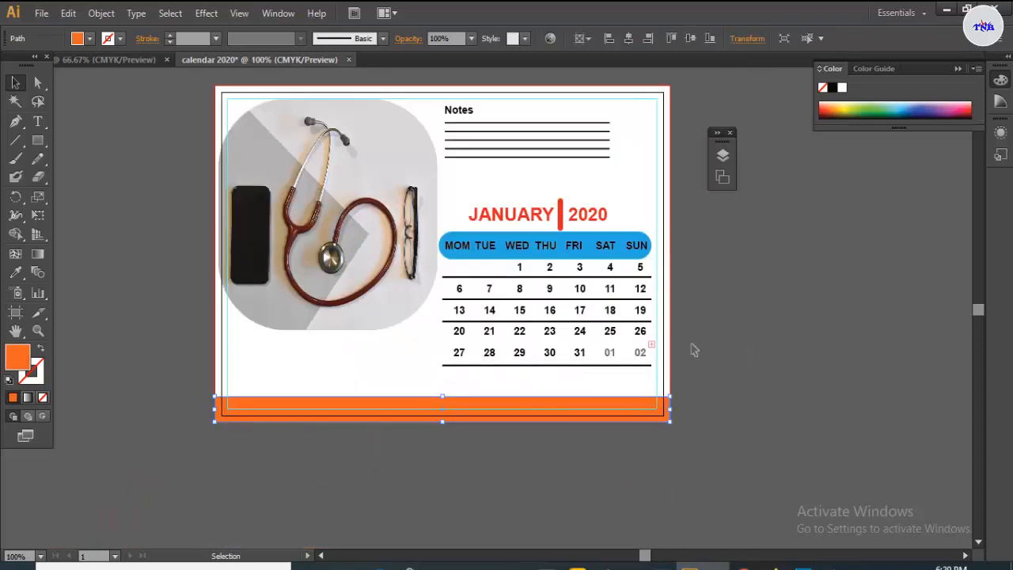
key(ctrl+z)
key(ctrl+z)
key(ctrl+z)
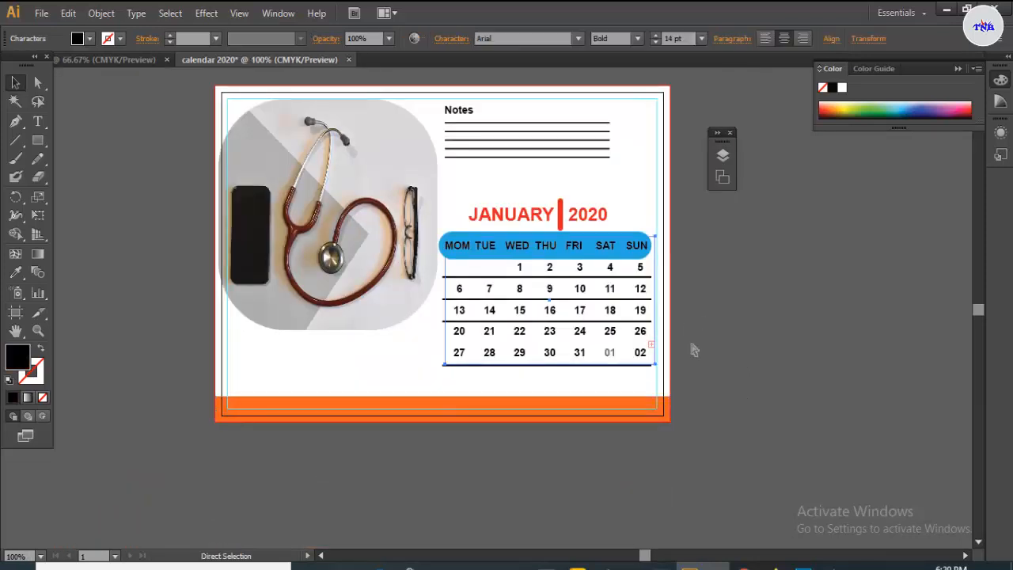
click(303, 355)
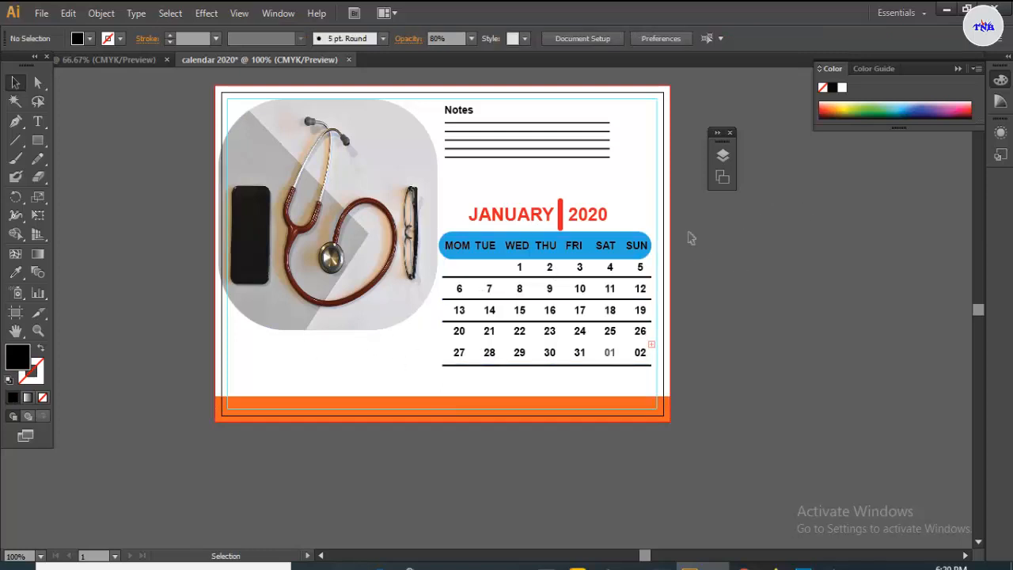
scroll(681, 235, down, 1)
scroll(681, 235, down, 1)
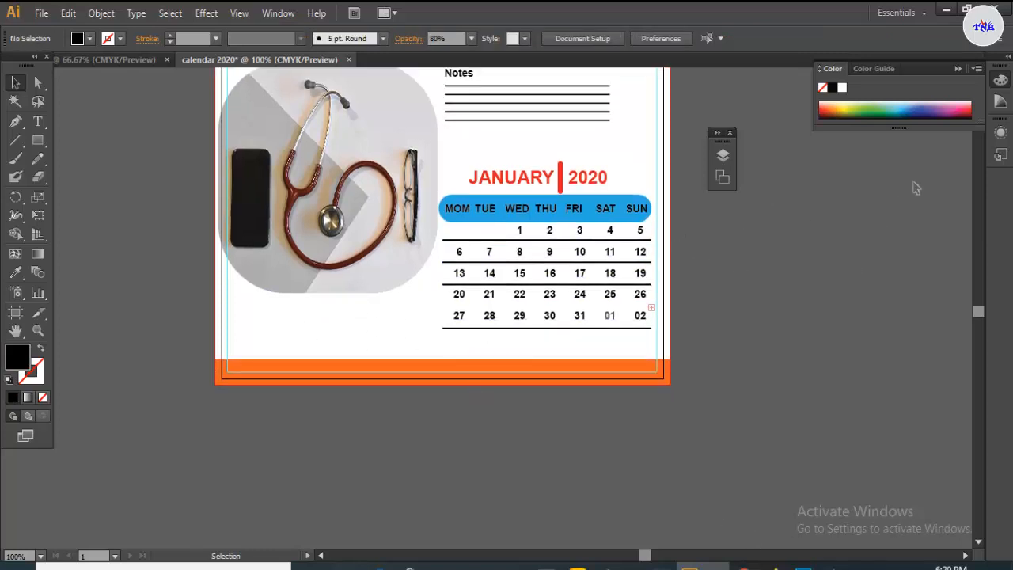
- Minimize Illustrator and the Explorer windows, then drag the logo PNG from the desktop into the document
click(947, 10)
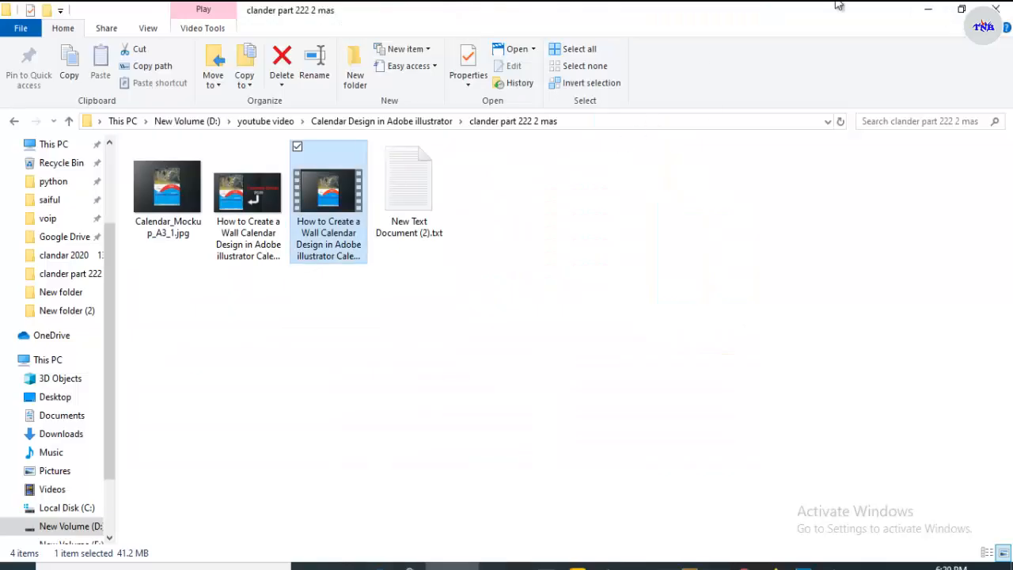
click(922, 9)
click(922, 10)
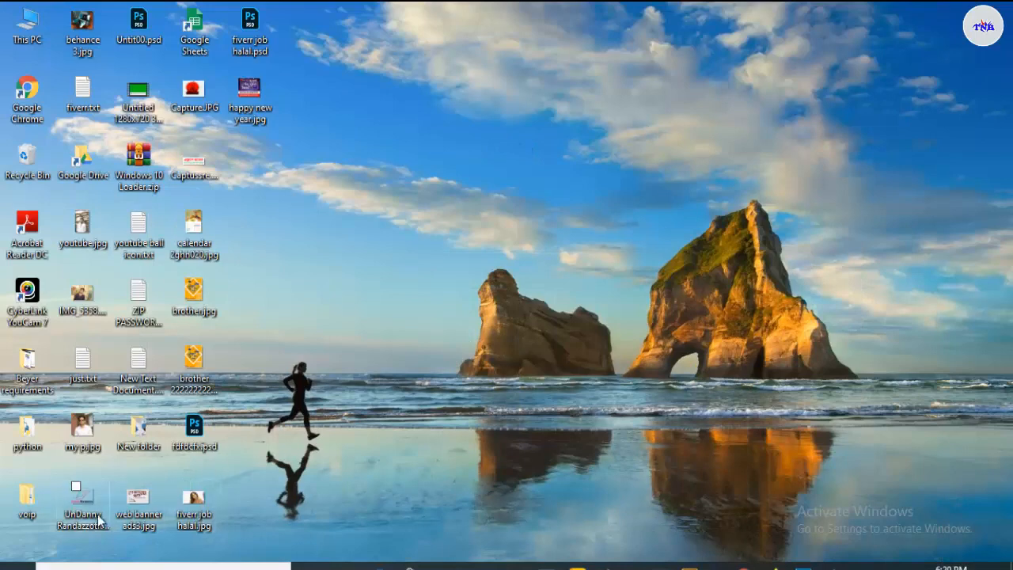
drag(82, 500, 267, 317)
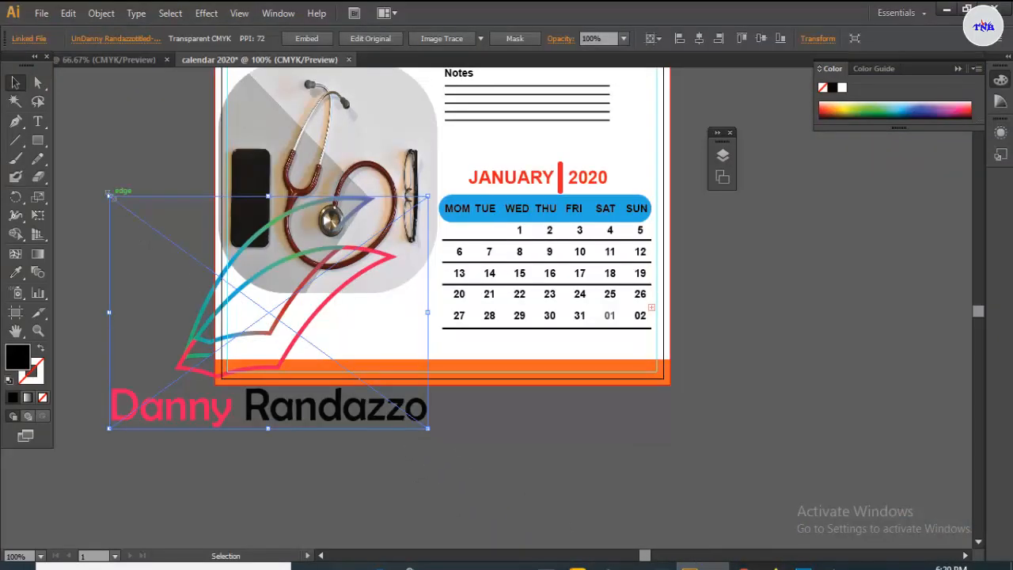
- Scale the logo down and nudge it into the blank space between the photo and orange footer
drag(108, 192, 245, 296)
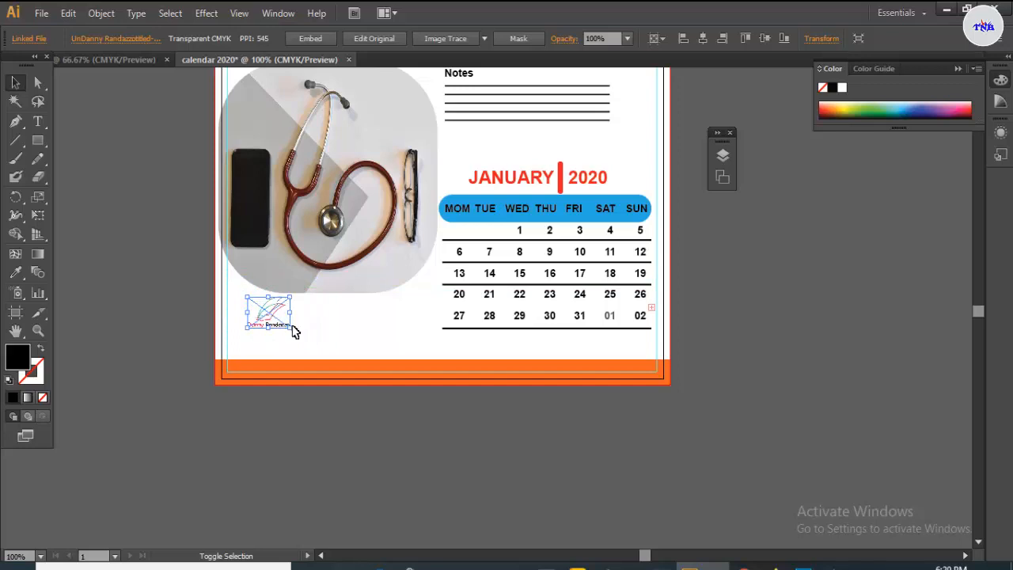
mouse_move(292, 328)
mouse_down()
mouse_move(311, 341)
mouse_move(274, 328)
mouse_move(279, 337)
mouse_up()
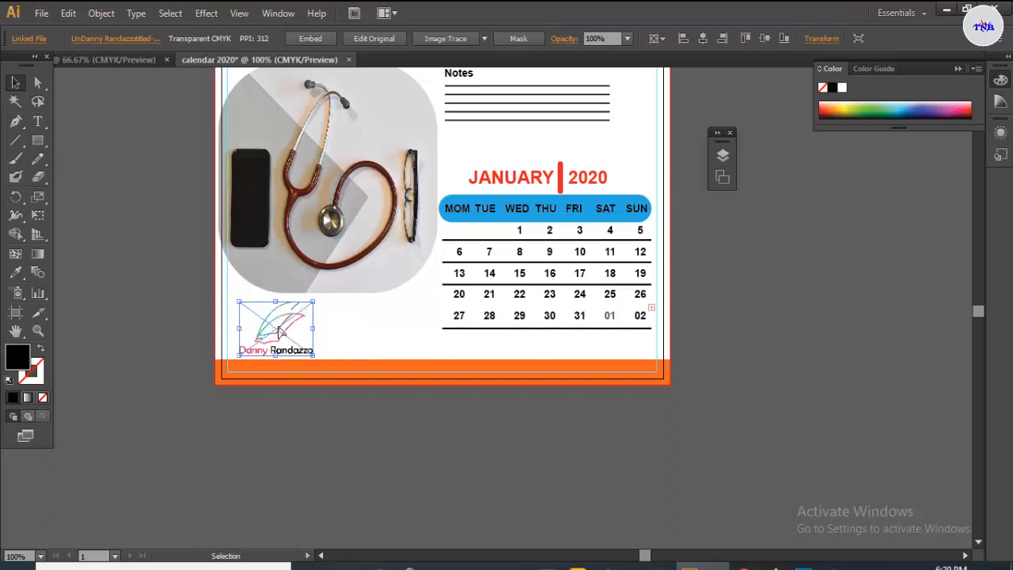
key(Left)
key(Left)
key(Left)
key(Left)
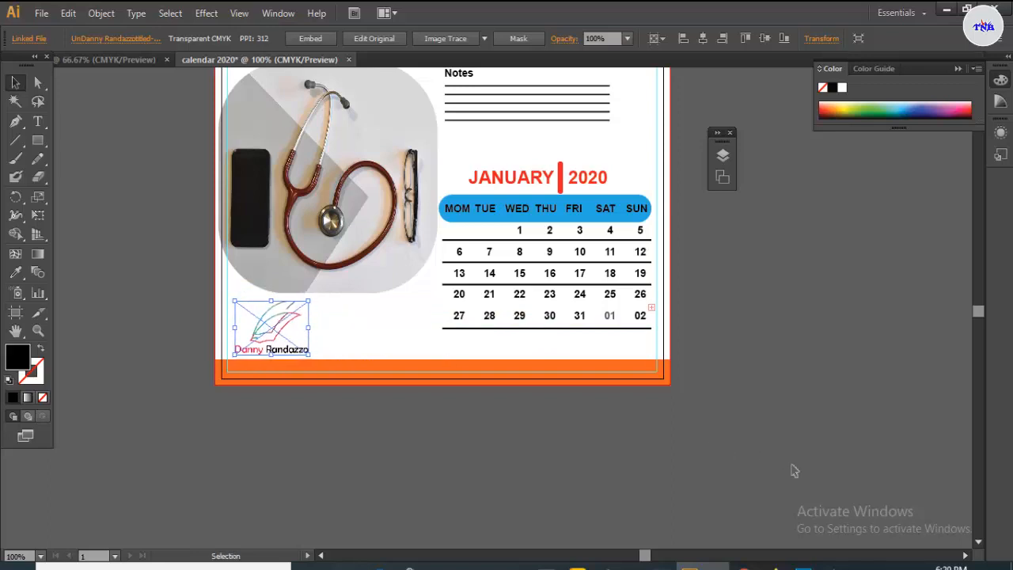
click(380, 342)
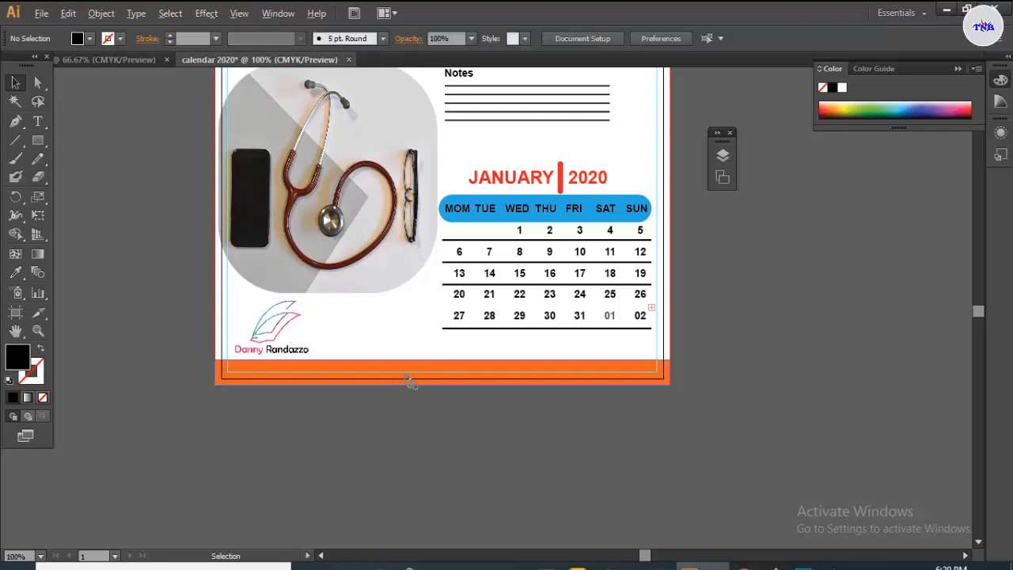
scroll(408, 382, up, 1)
scroll(404, 385, up, 1)
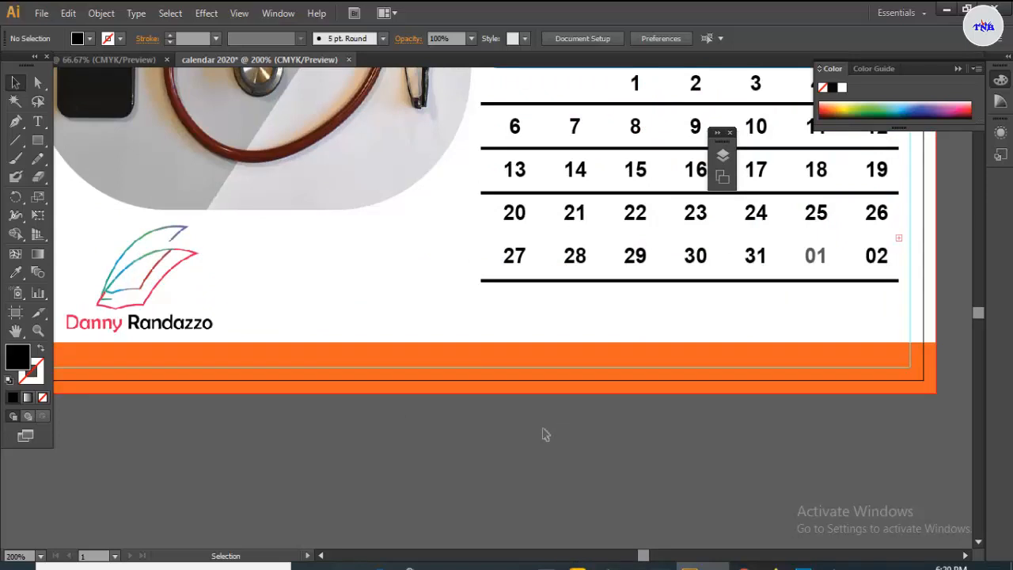
scroll(545, 437, down, 1)
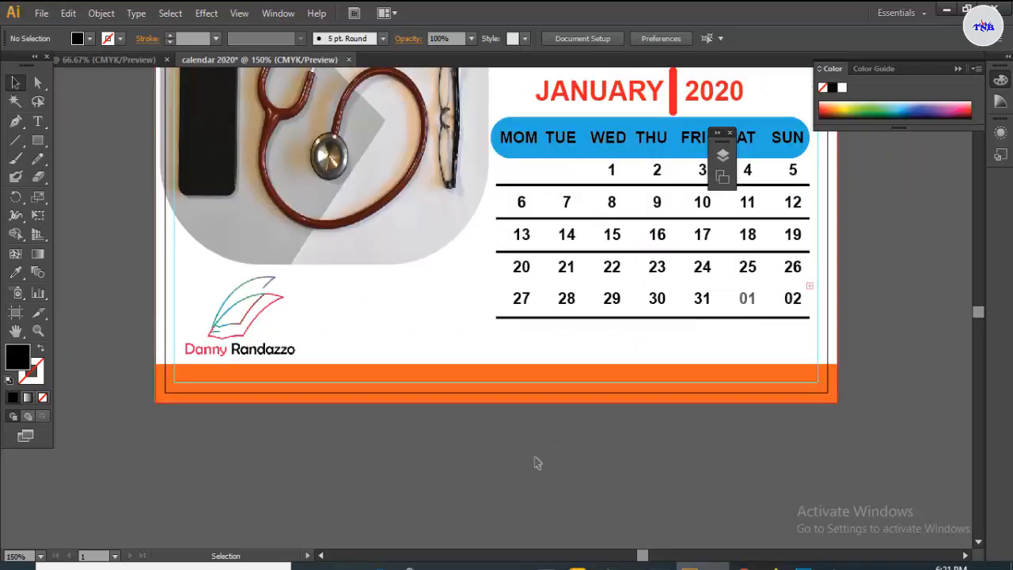
- Copy the phone icon onto the calendar and shrink it to fit the orange footer's left end
click(129, 58)
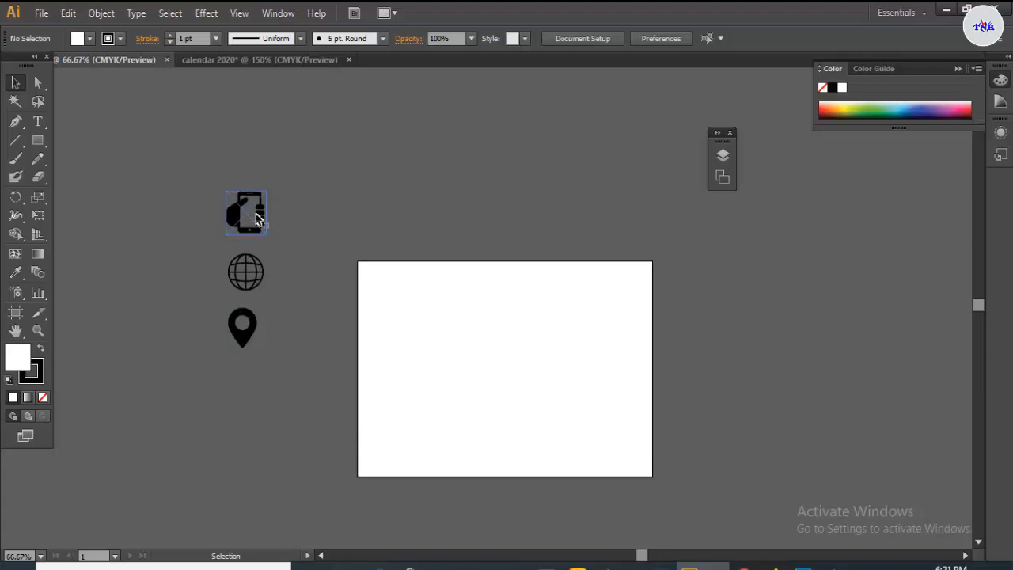
drag(261, 218, 293, 61)
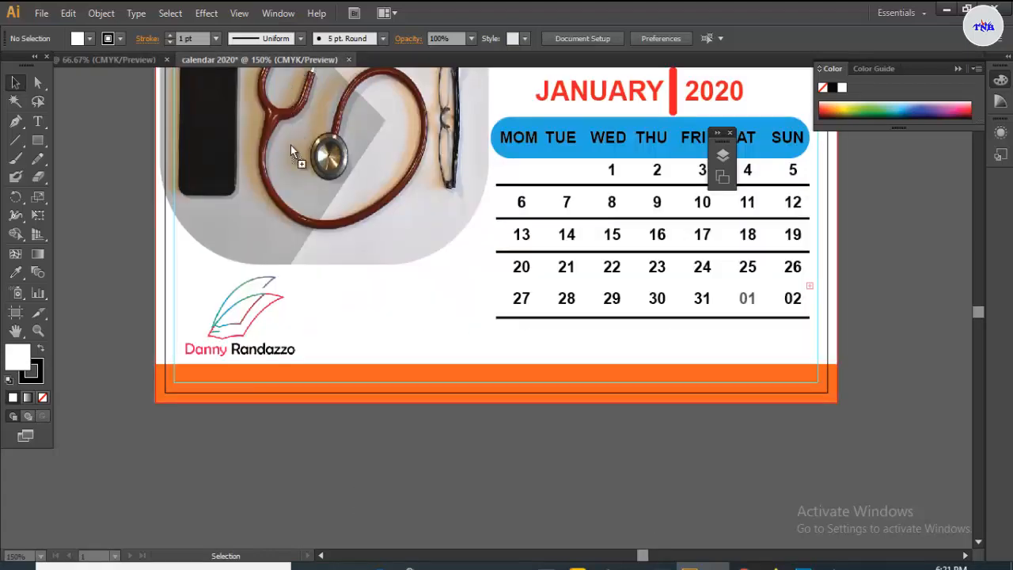
drag(290, 145, 210, 377)
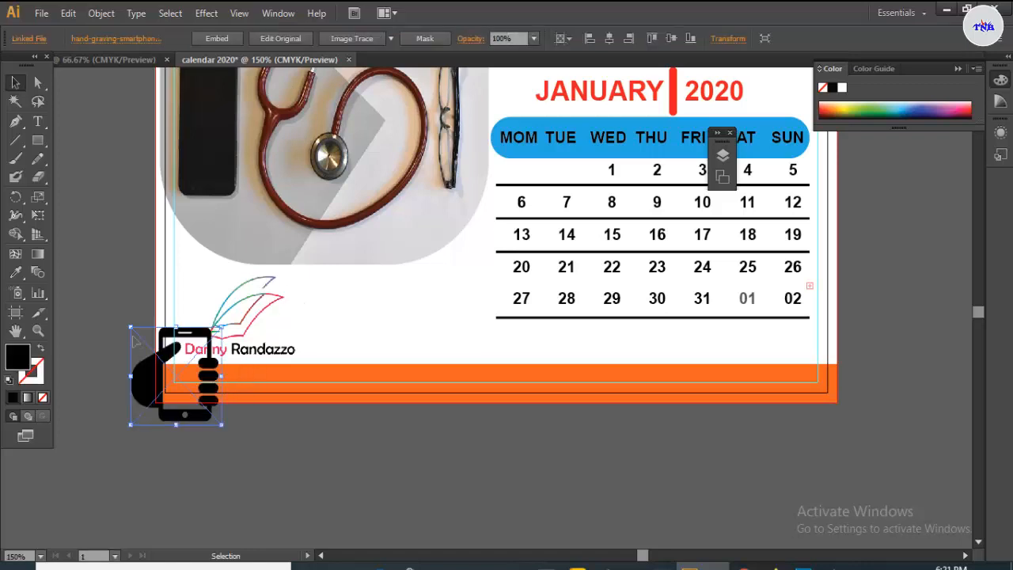
key(shift)
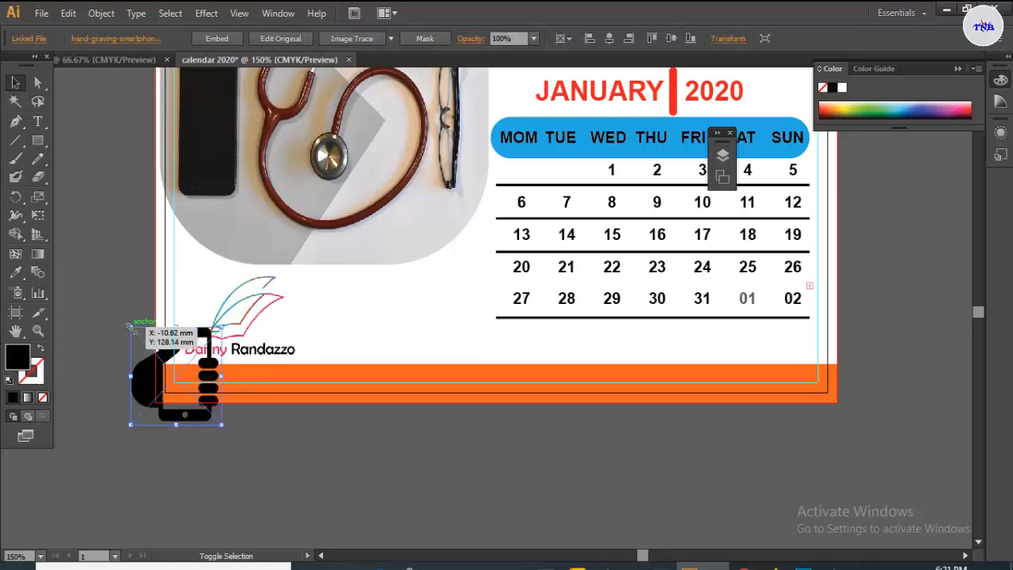
drag(129, 325, 143, 353)
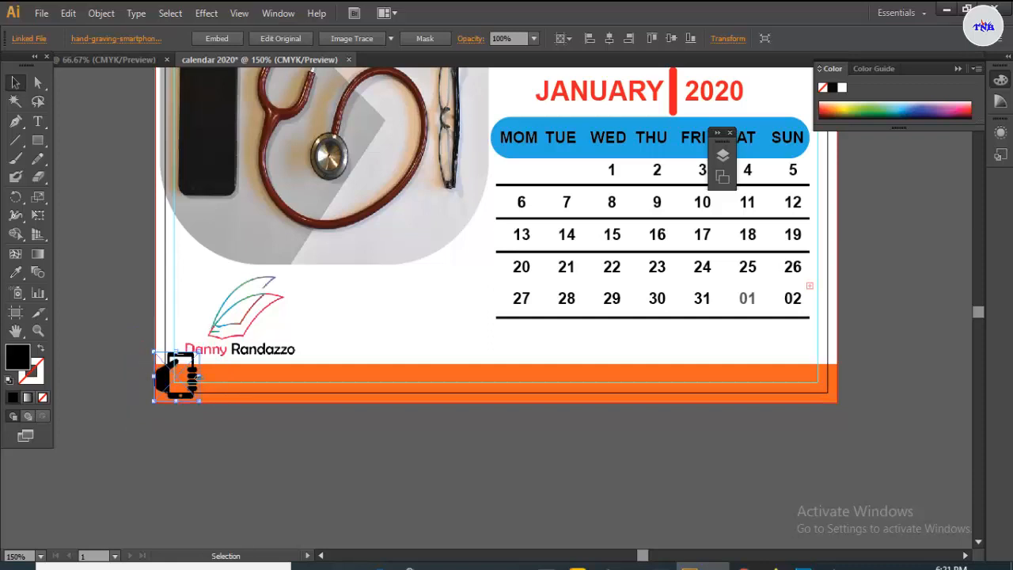
drag(193, 378, 223, 385)
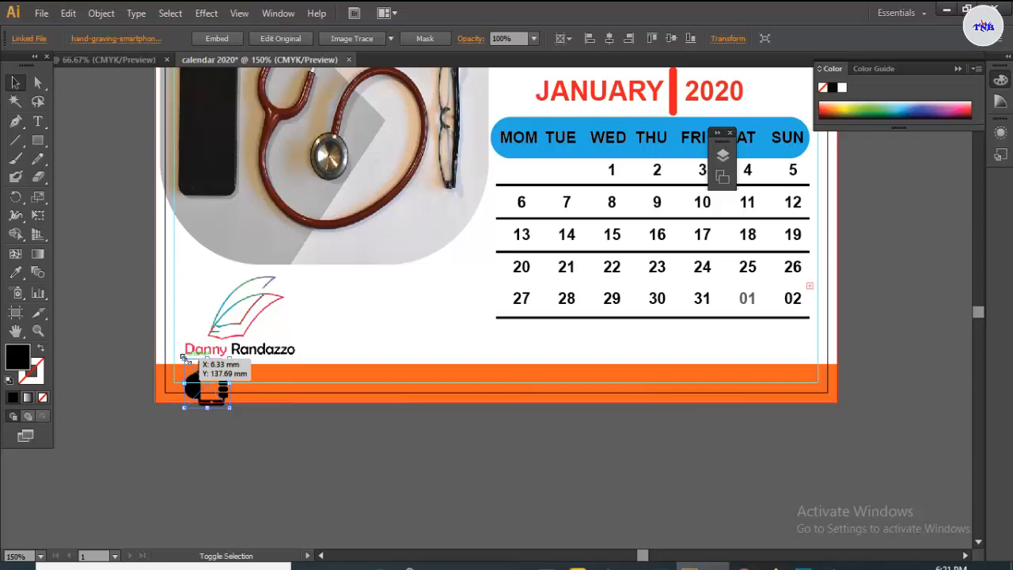
mouse_move(183, 357)
mouse_down()
mouse_move(188, 375)
mouse_move(193, 367)
mouse_up()
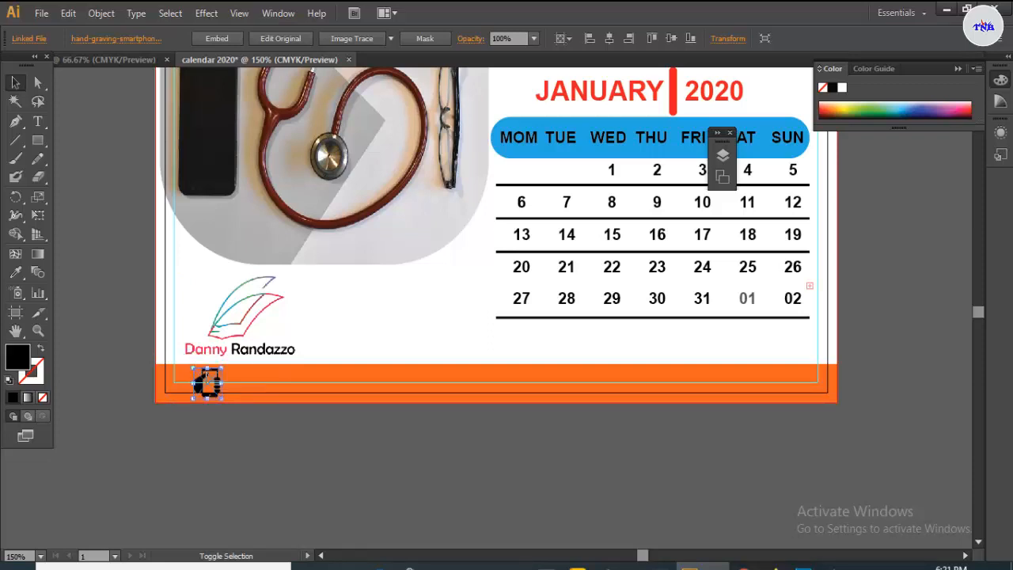
click(265, 373)
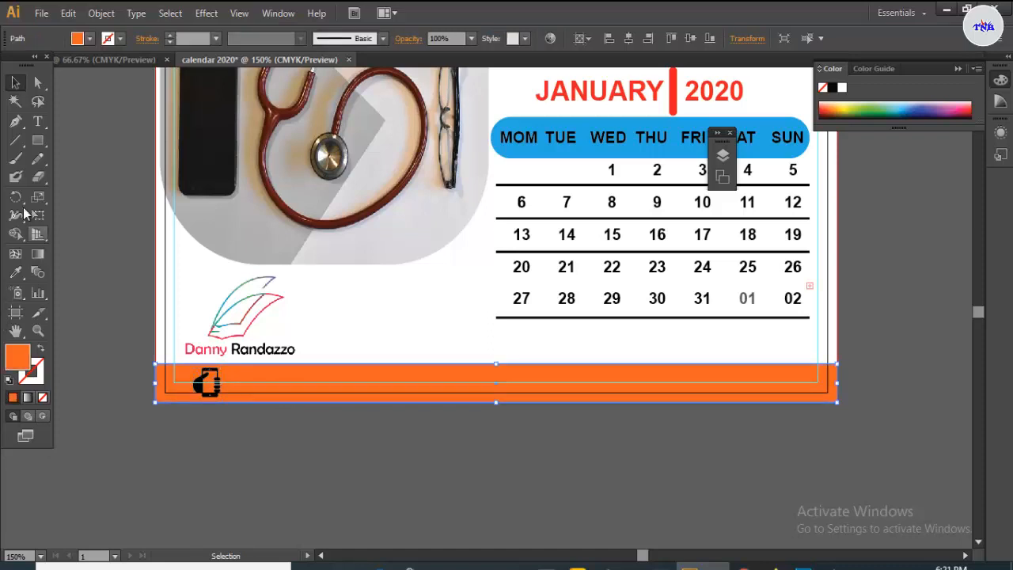
- Type the contact phone number as a text line on the orange footer
click(38, 121)
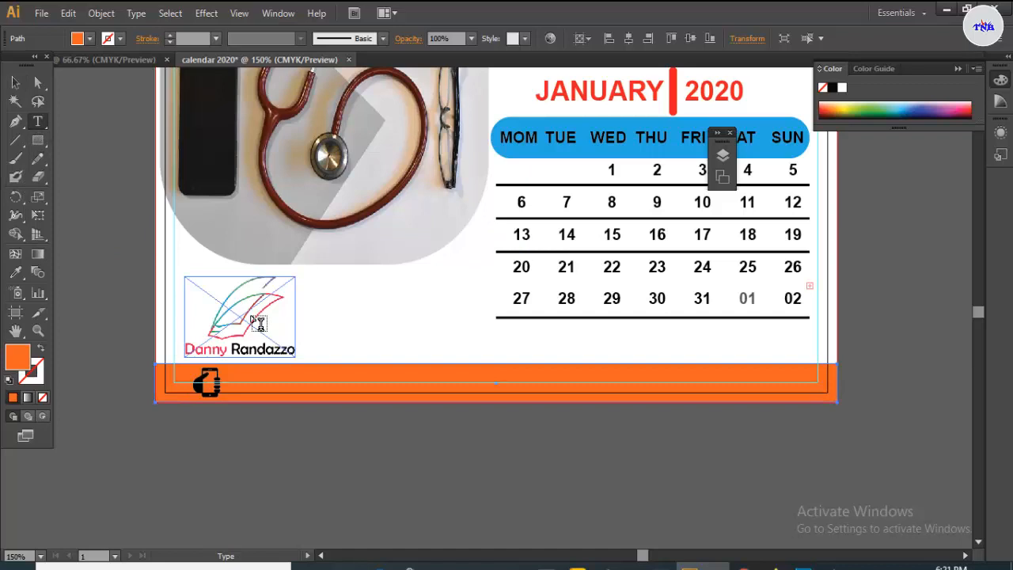
click(232, 384)
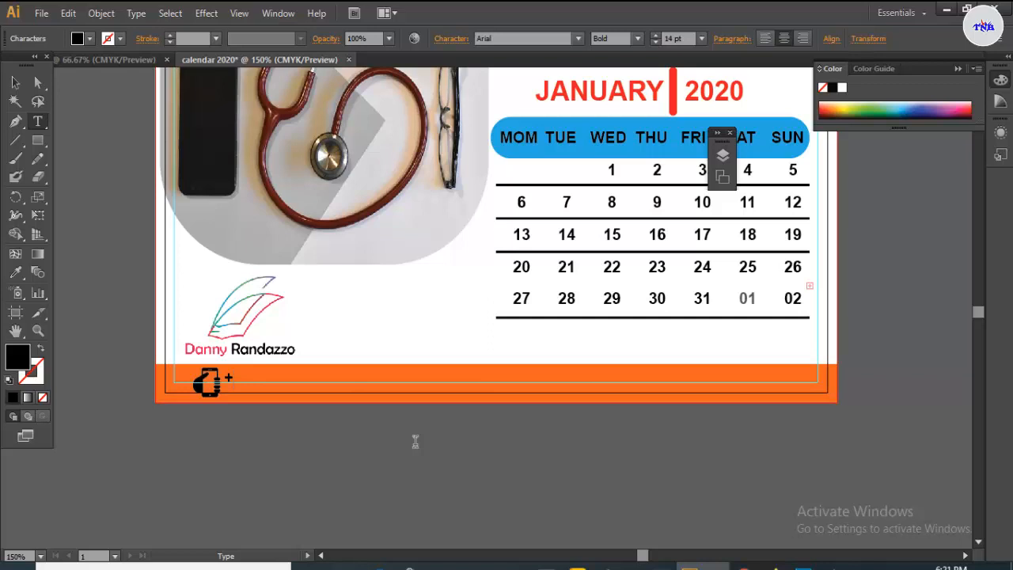
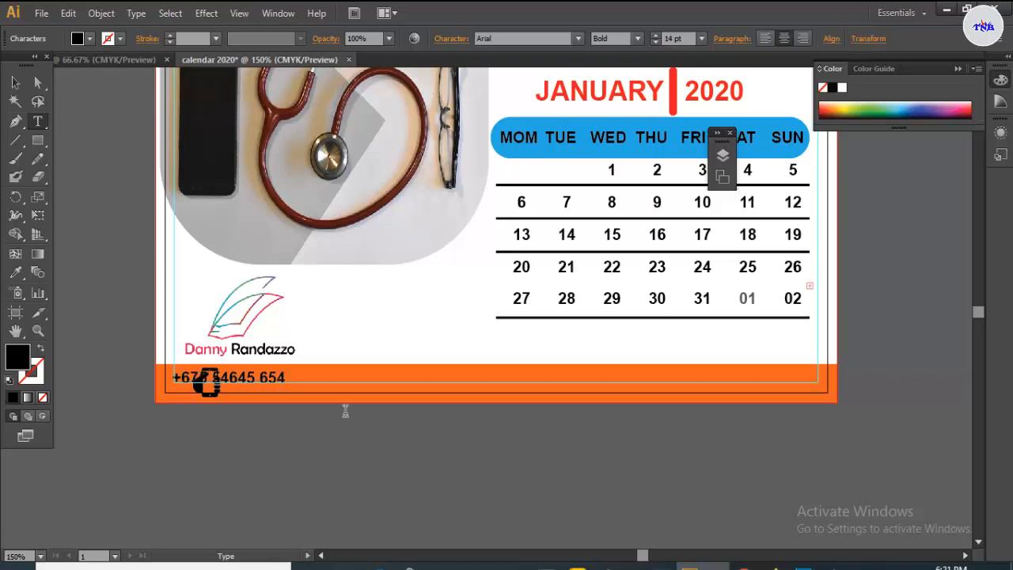
- Move the phone number text beside the phone icon and deselect
click(15, 82)
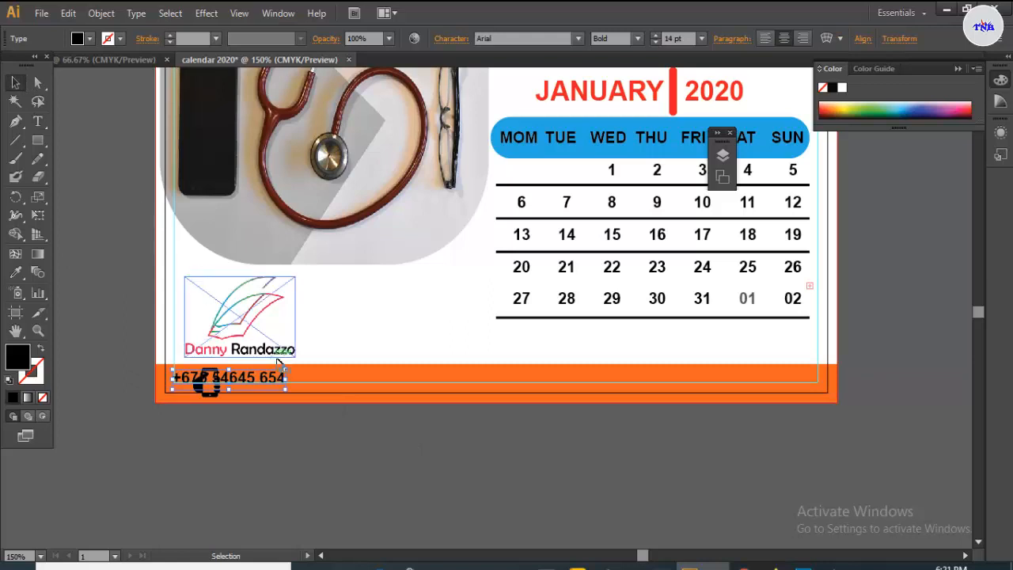
drag(281, 380, 337, 384)
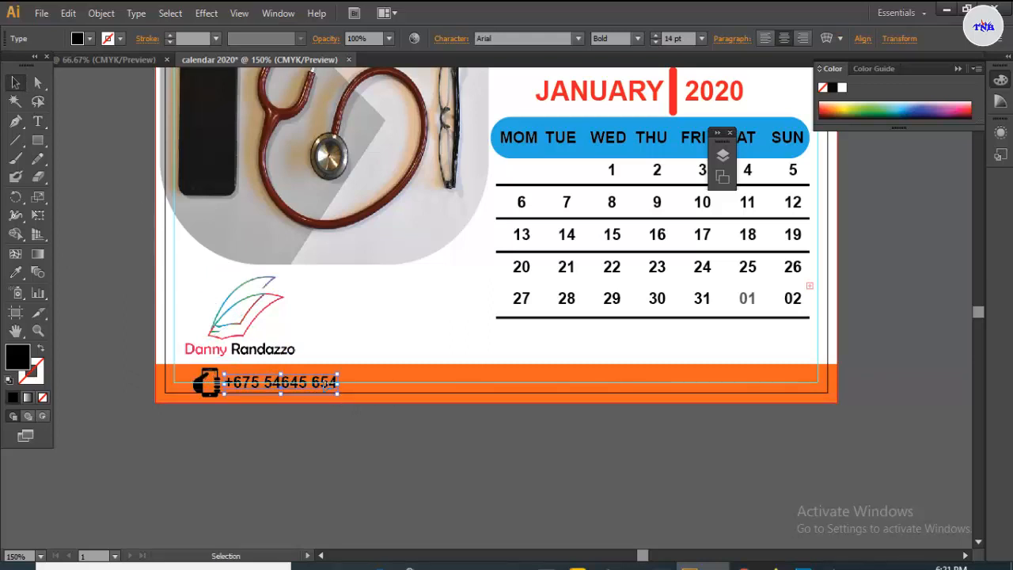
click(372, 382)
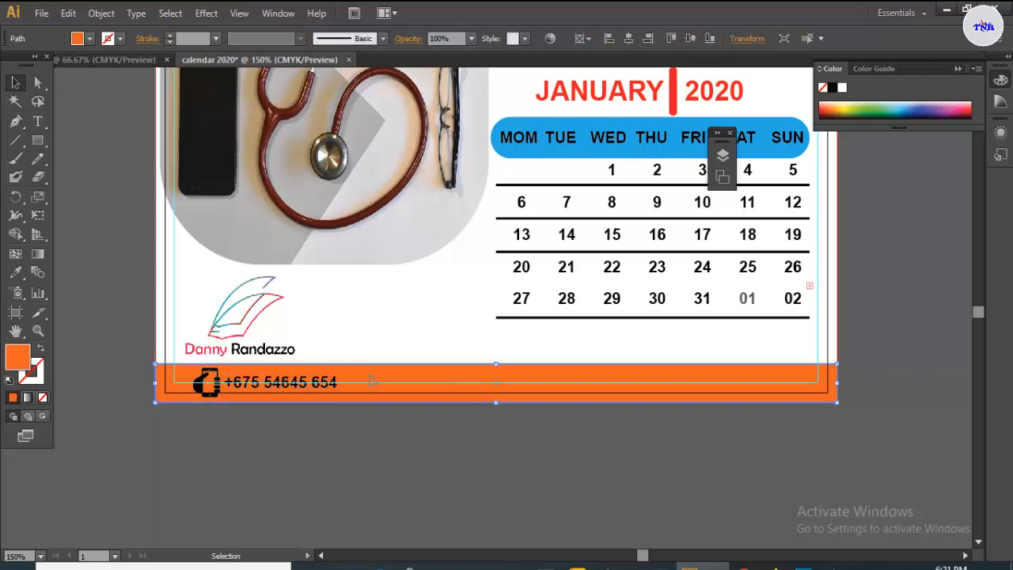
click(387, 323)
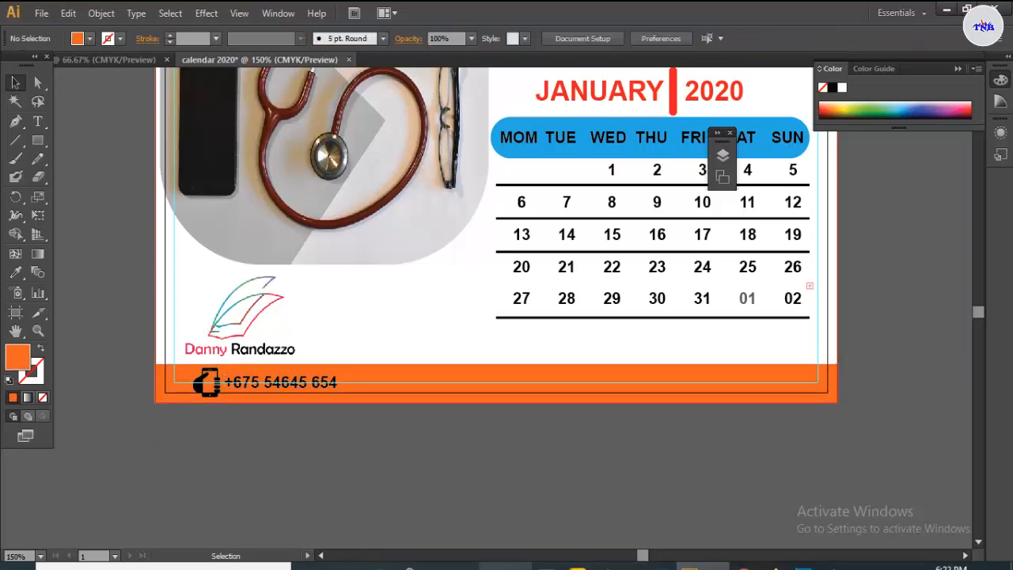
- Copy the globe icon onto the calendar and shrink it proportionally to about 8 mm on the footer
click(133, 65)
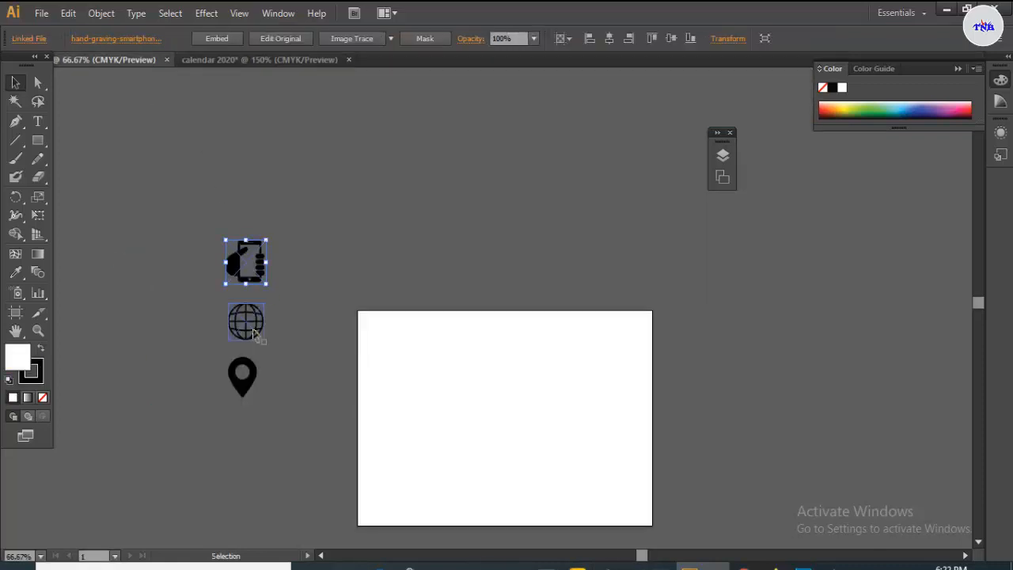
drag(262, 342, 336, 200)
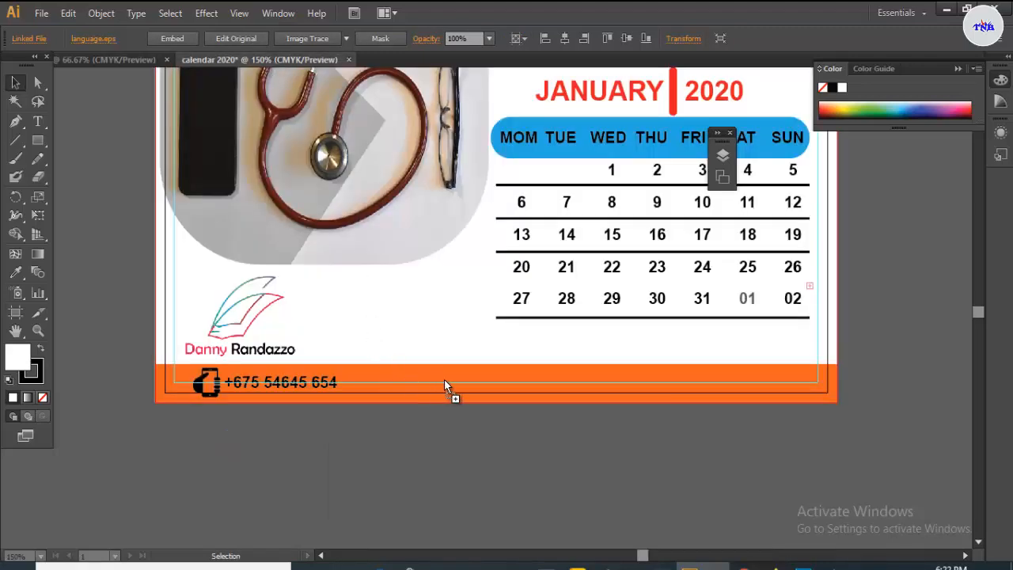
drag(467, 387, 465, 388)
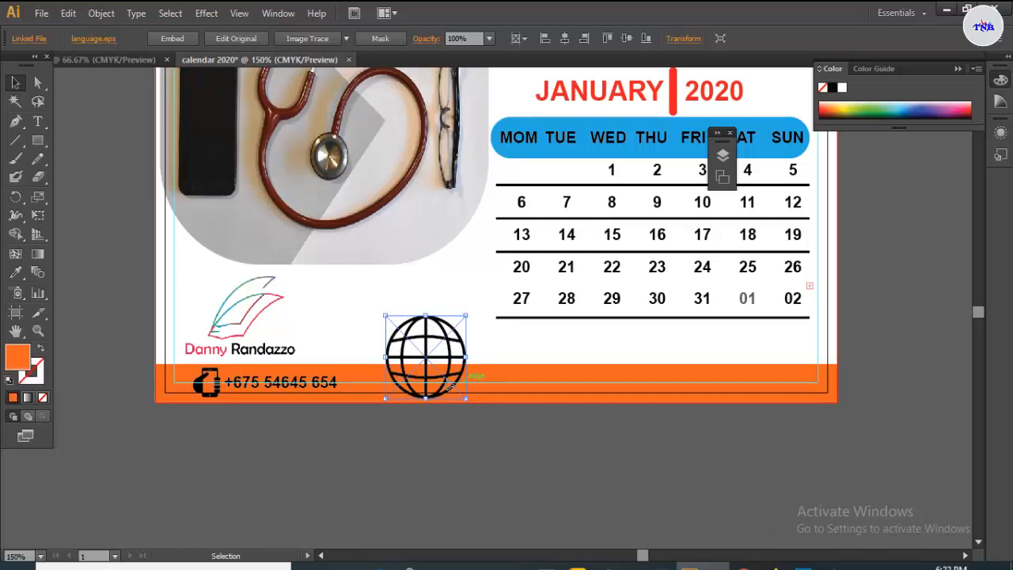
key(shift)
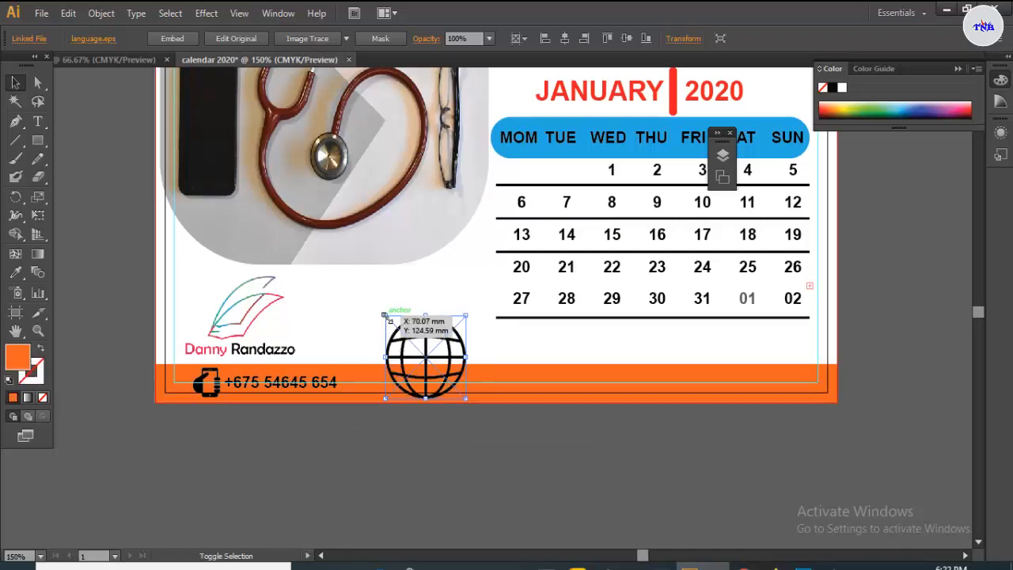
drag(387, 319, 423, 383)
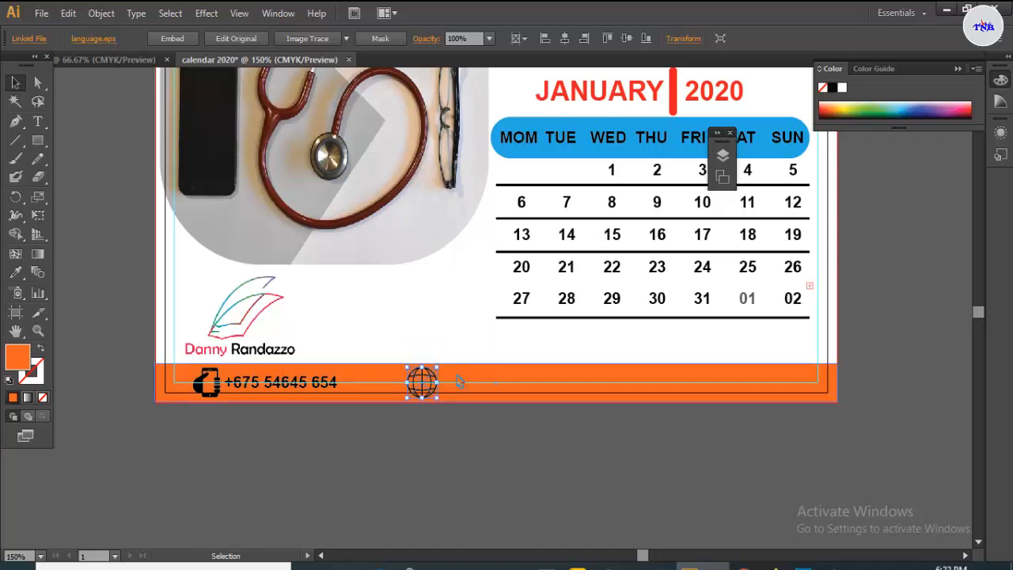
click(463, 380)
click(38, 124)
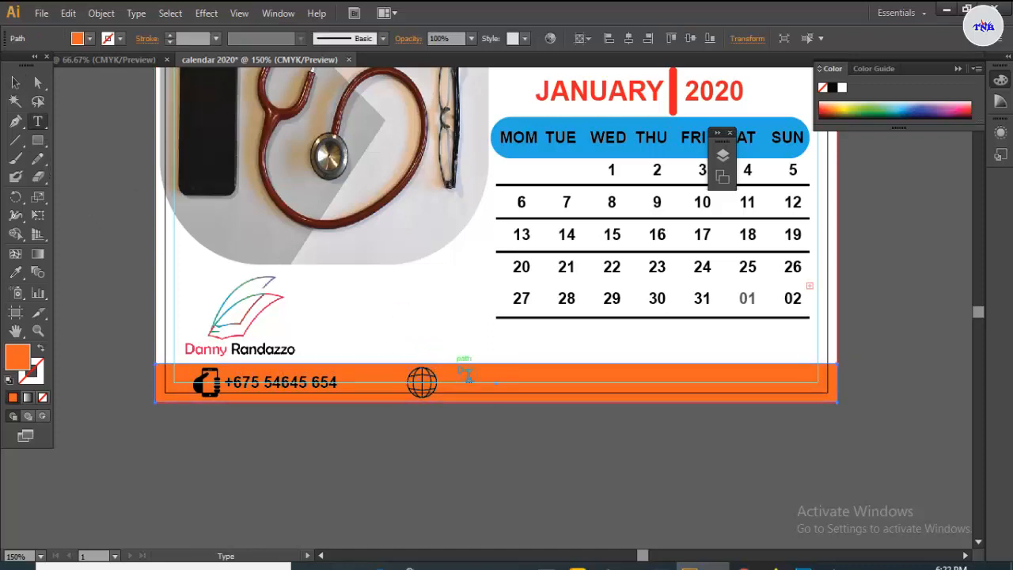
click(471, 397)
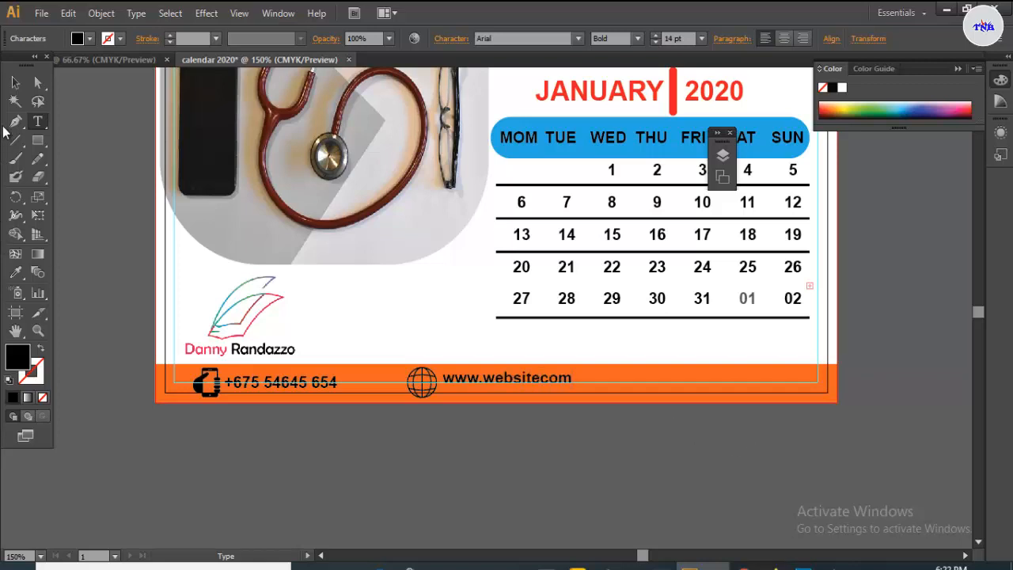
click(16, 81)
click(546, 379)
drag(538, 379, 539, 386)
click(615, 379)
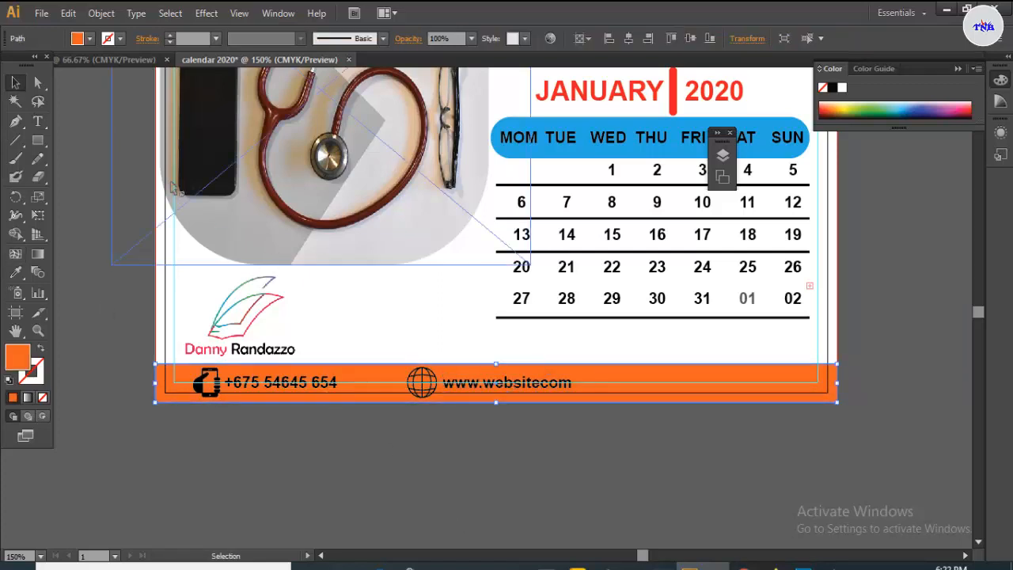
- Copy the location pin icon onto the calendar and shrink it to footer size
click(110, 61)
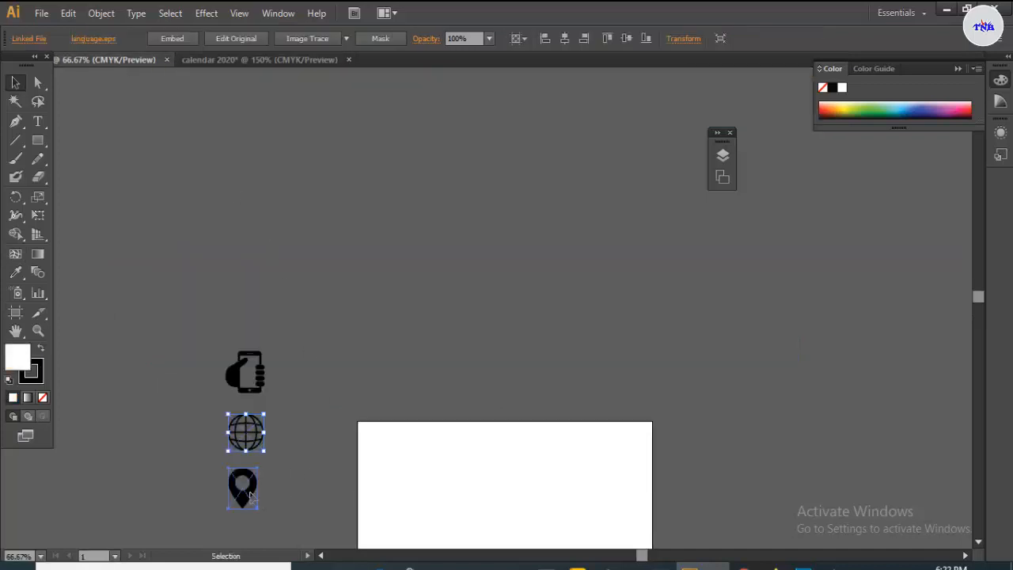
drag(243, 483, 607, 374)
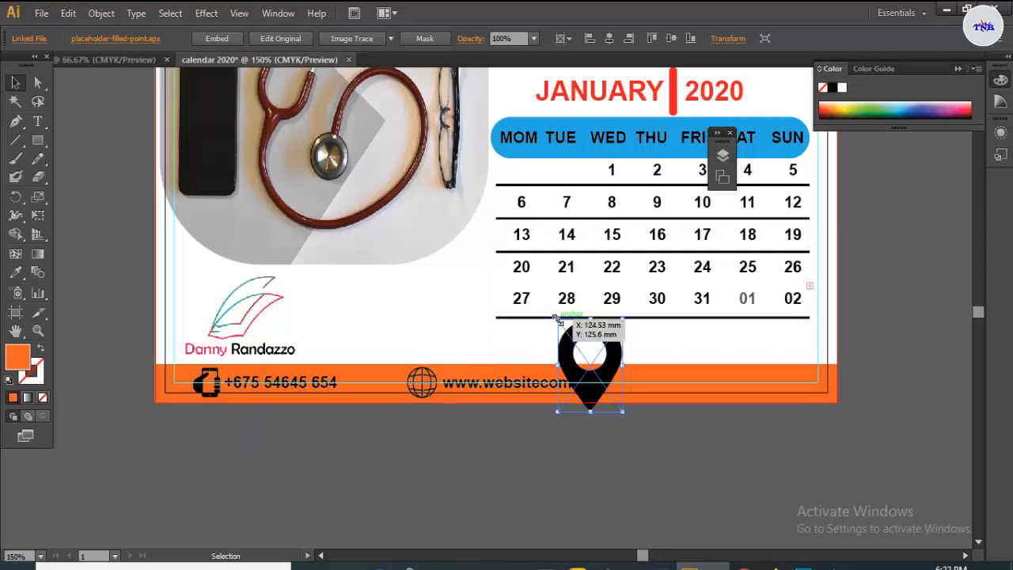
drag(556, 320, 580, 349)
shift+click(591, 369)
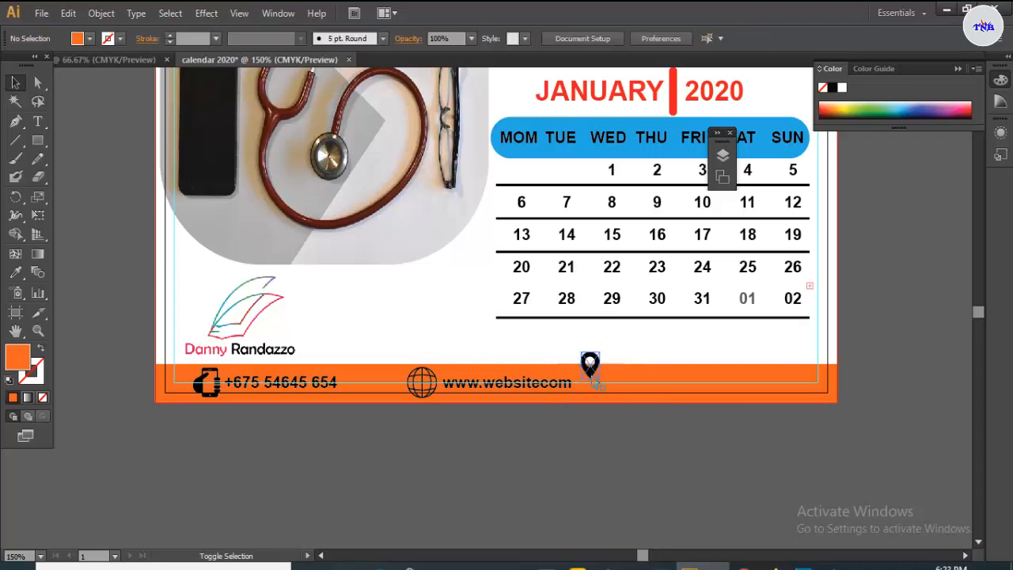
- Exit isolation mode and move the pin onto the orange footer right of the website address
double_click(590, 370)
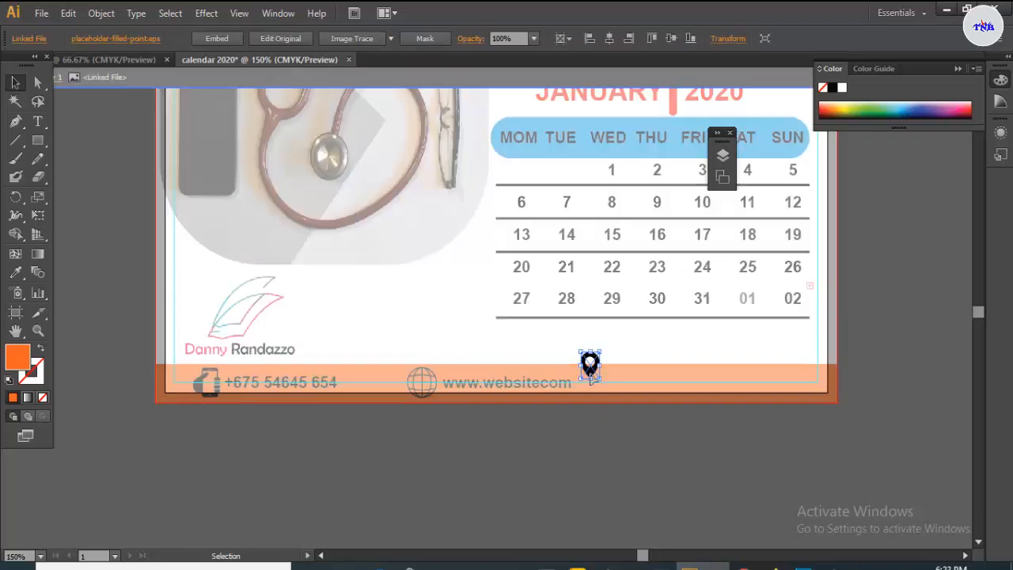
click(625, 354)
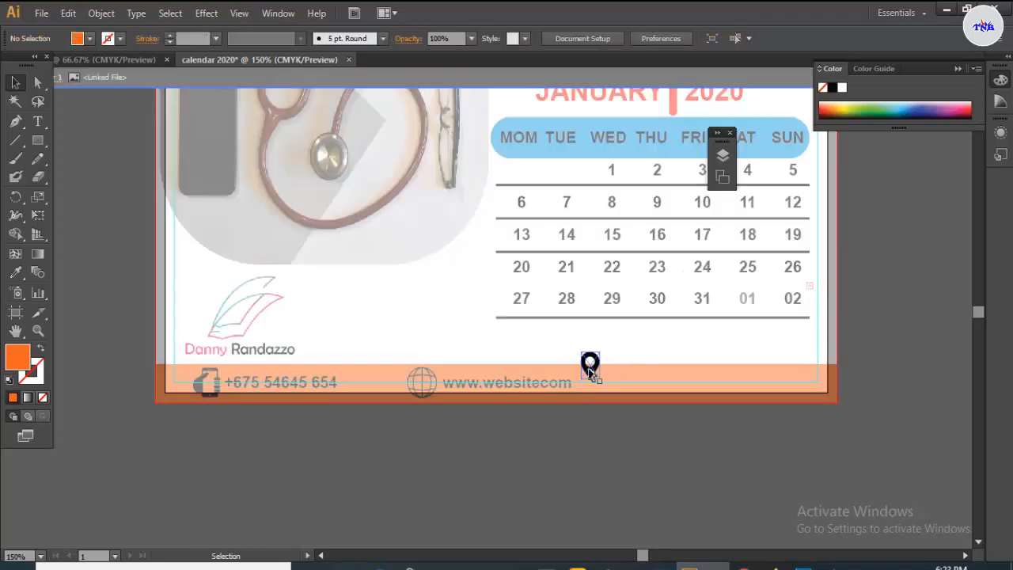
click(592, 369)
click(334, 77)
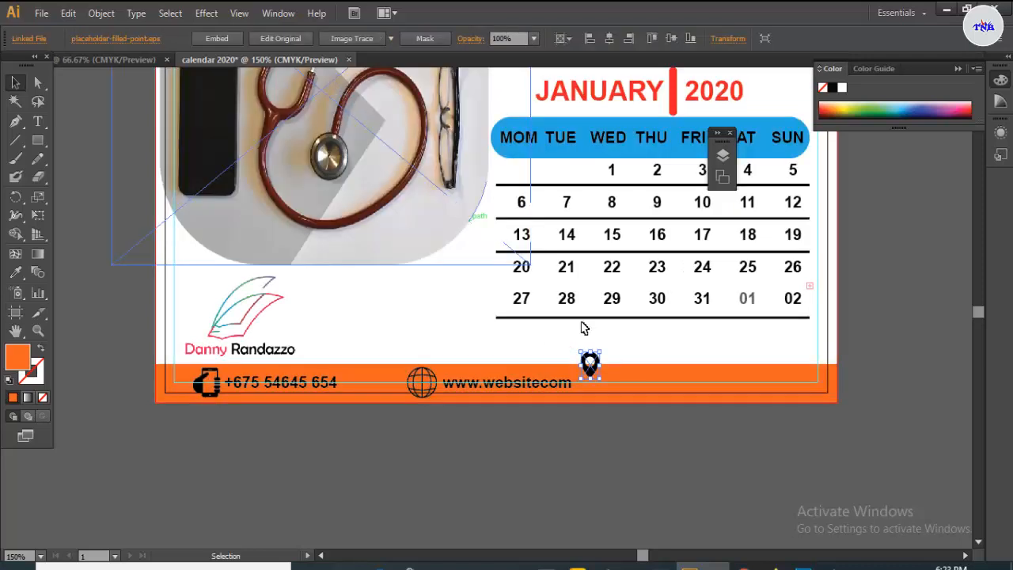
drag(590, 371, 600, 382)
drag(602, 382, 601, 386)
click(631, 387)
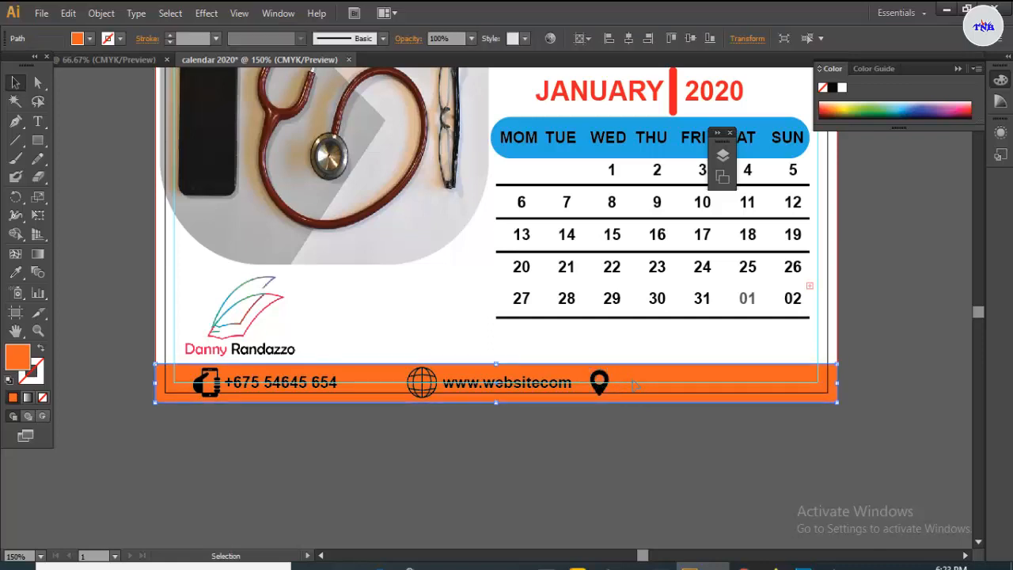
click(38, 121)
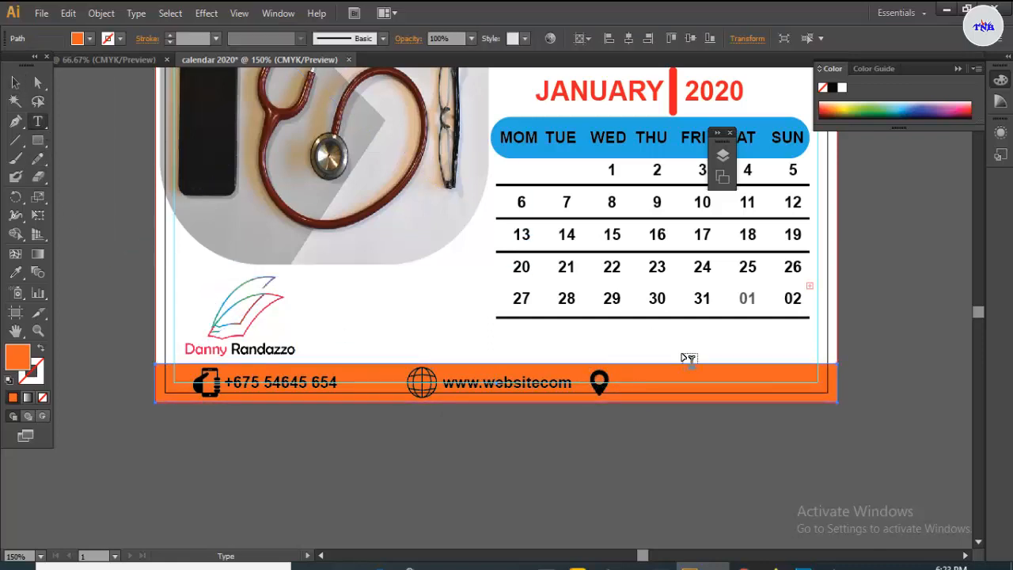
- Type the address text on the footer and line it up
click(615, 381)
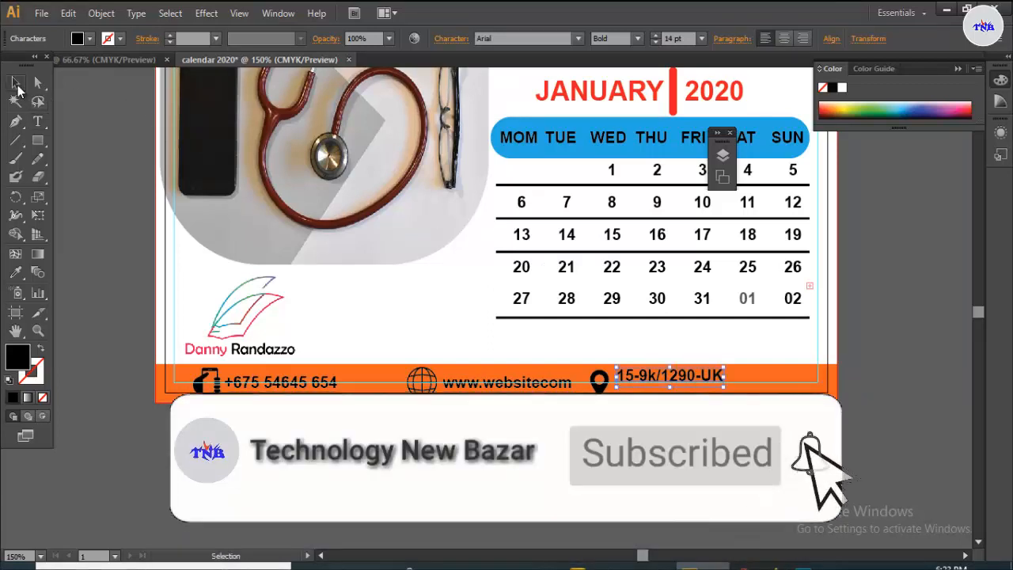
click(15, 83)
drag(693, 384, 758, 385)
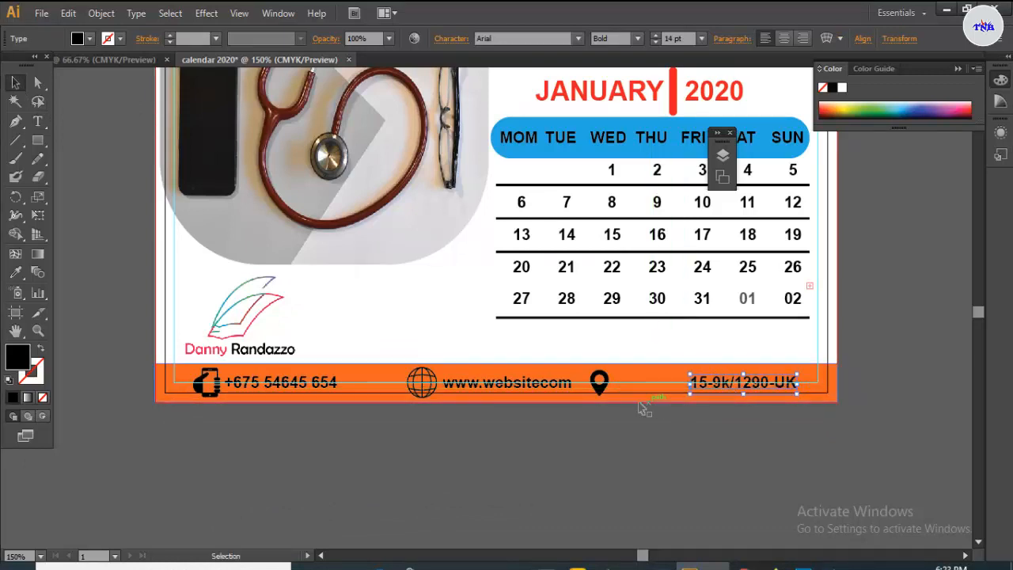
- Move the location pin beside the address and shift the website text into place
double_click(599, 382)
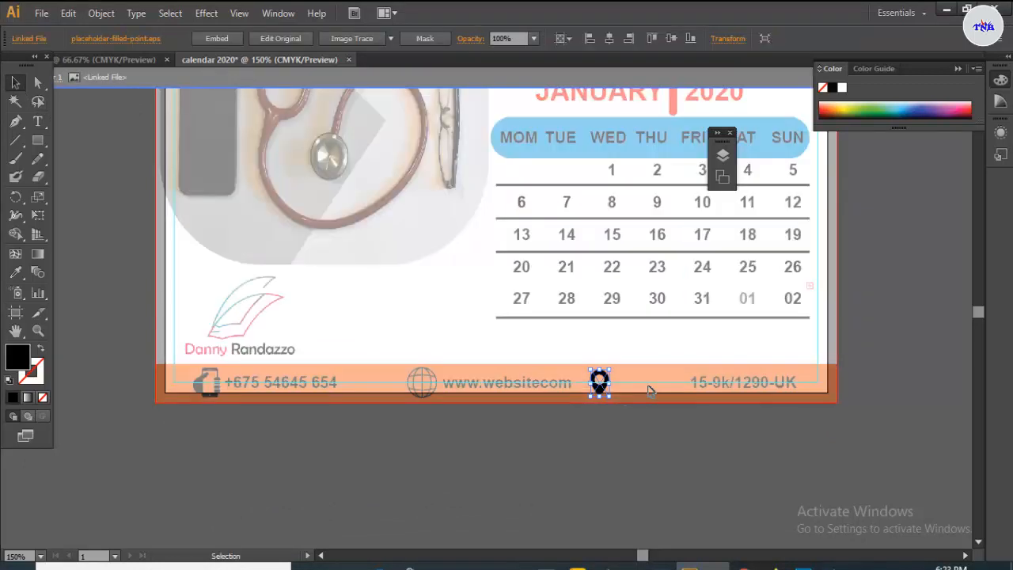
double_click(595, 110)
drag(599, 383, 673, 385)
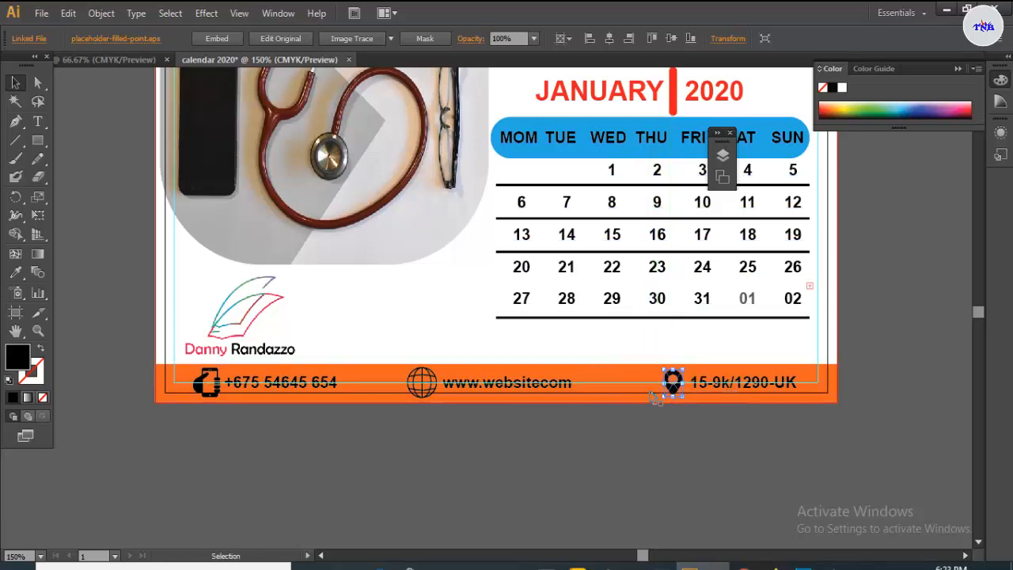
drag(466, 388, 427, 374)
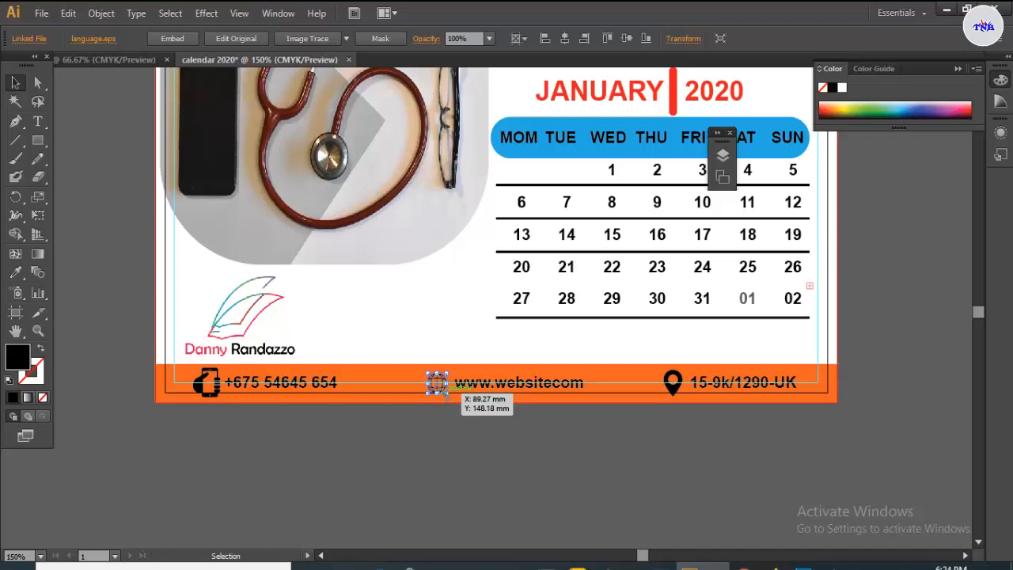
- Resize the footer's globe icon proportionally to match the website text, then deselect
key(shift)
drag(446, 392, 451, 396)
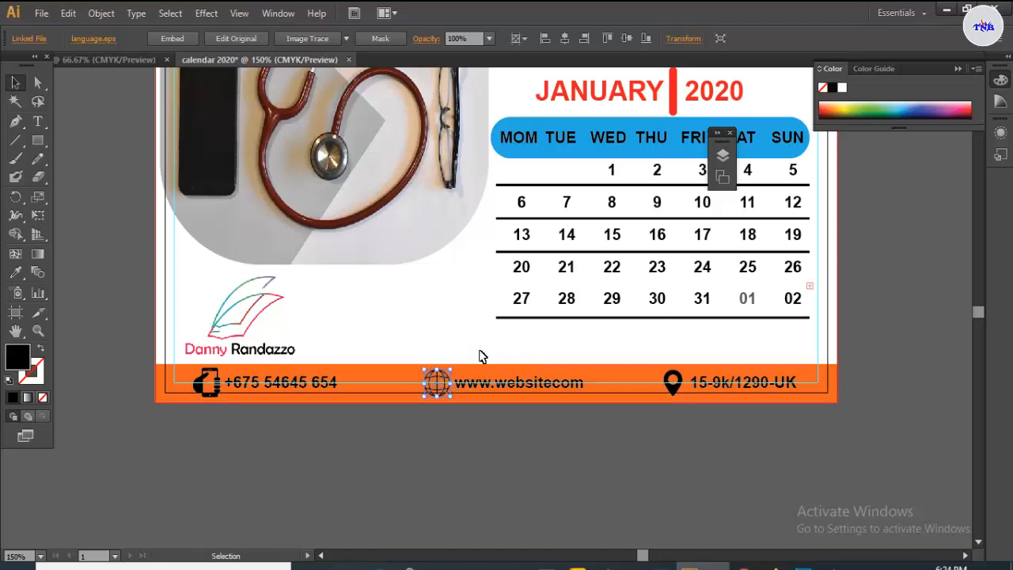
click(465, 434)
scroll(523, 445, down, 1)
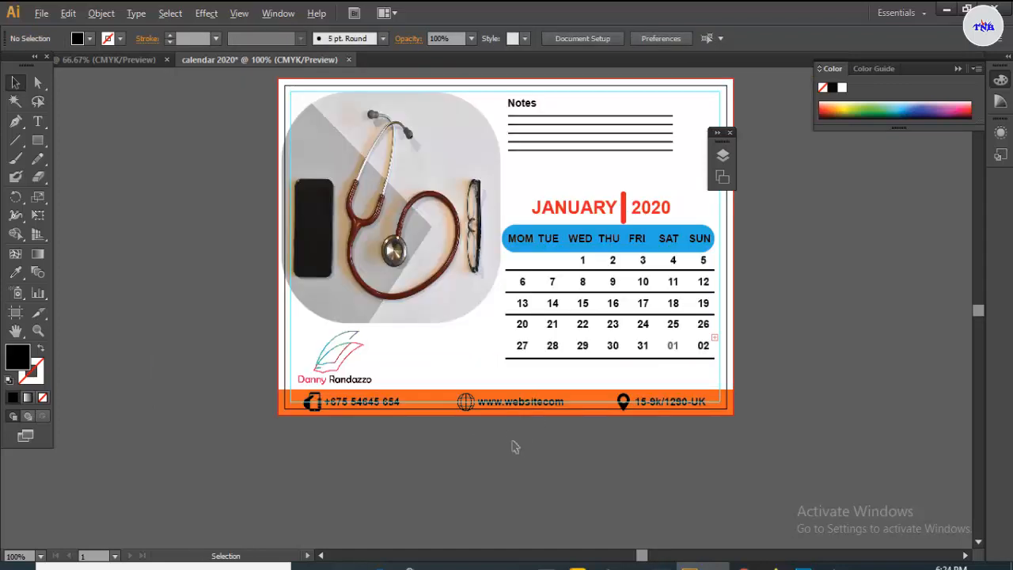
- Nudge the logo up and to the right with the arrow keys
click(730, 133)
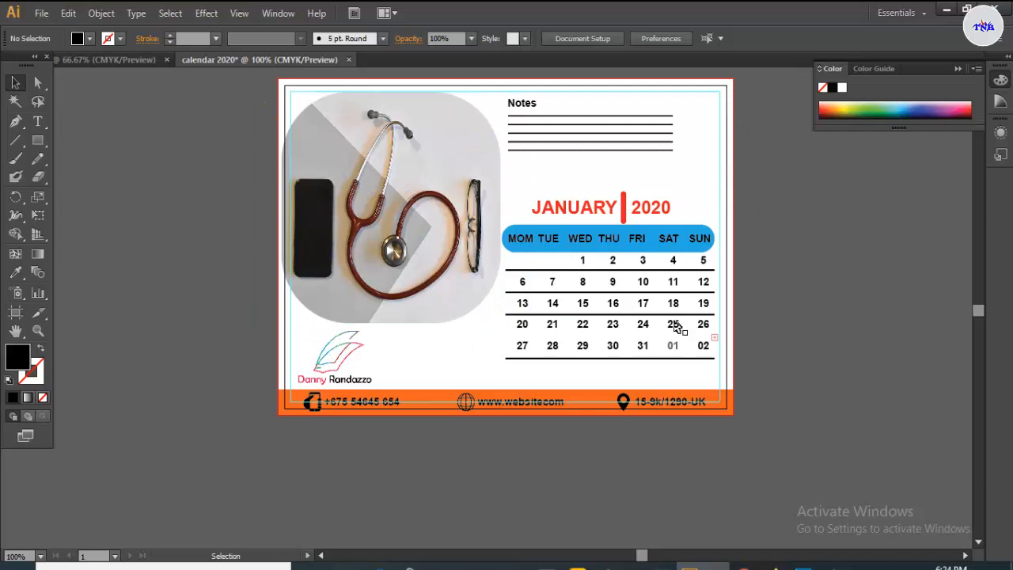
click(350, 360)
key(Up)
key(Up)
key(Up)
key(Up)
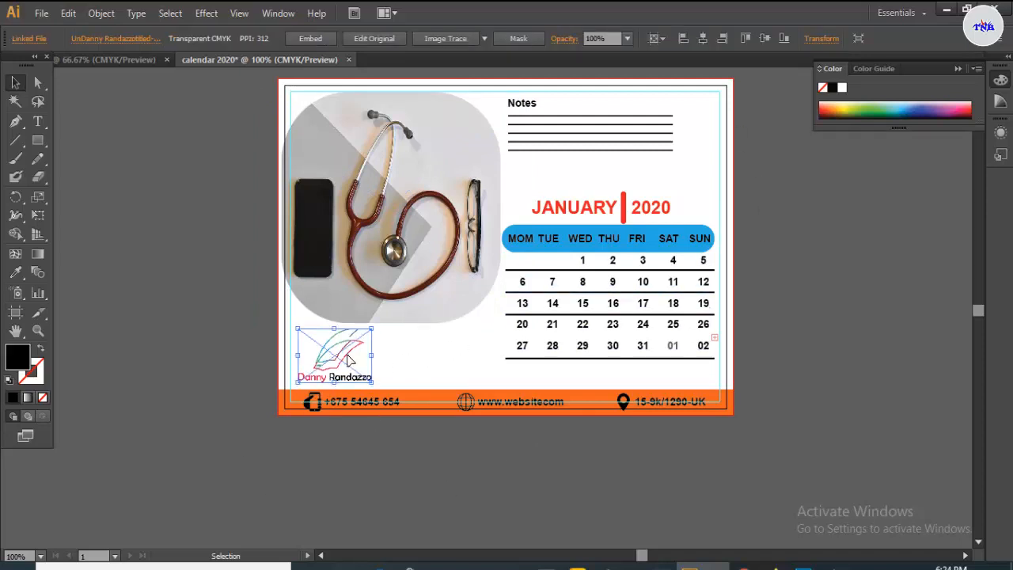
key(Up)
key(Up)
key(Right)
key(Right)
key(Right)
key(Right)
key(Right)
key(Right)
key(Right)
key(Right)
key(Right)
key(Right)
key(Right)
key(Right)
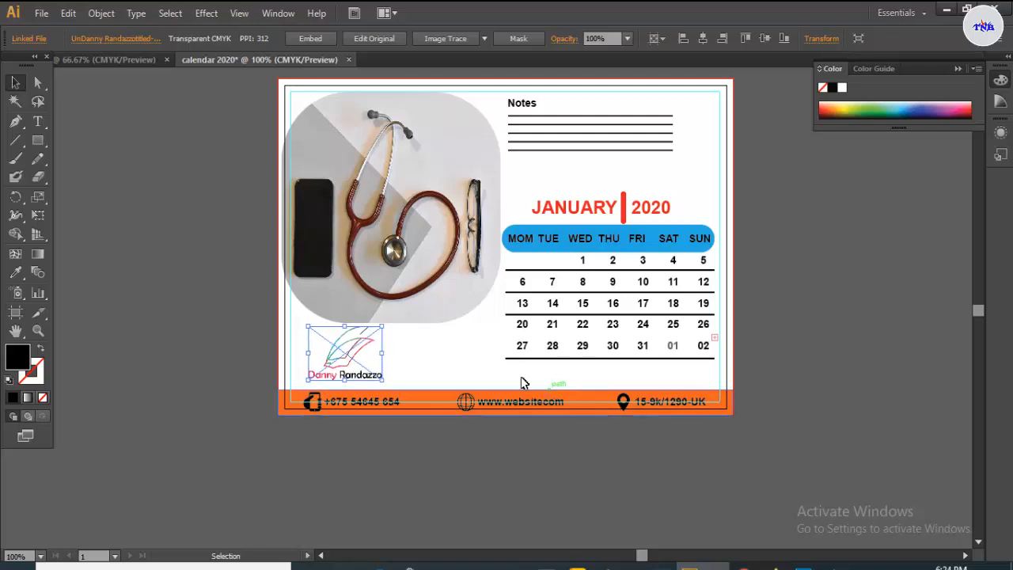
click(475, 366)
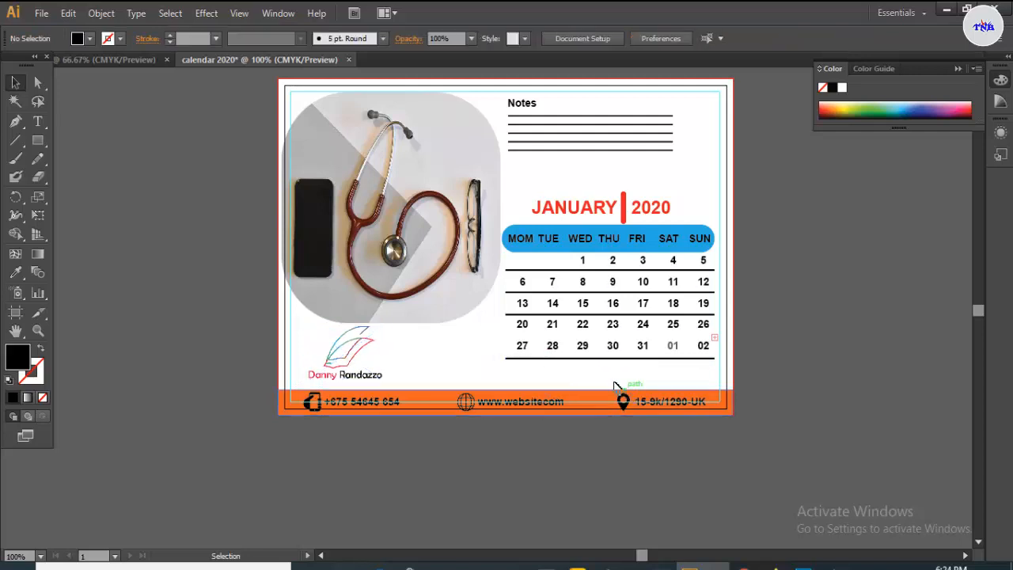
- Copy the divider line from under the 13–19 row to below the 20–26 row
click(590, 316)
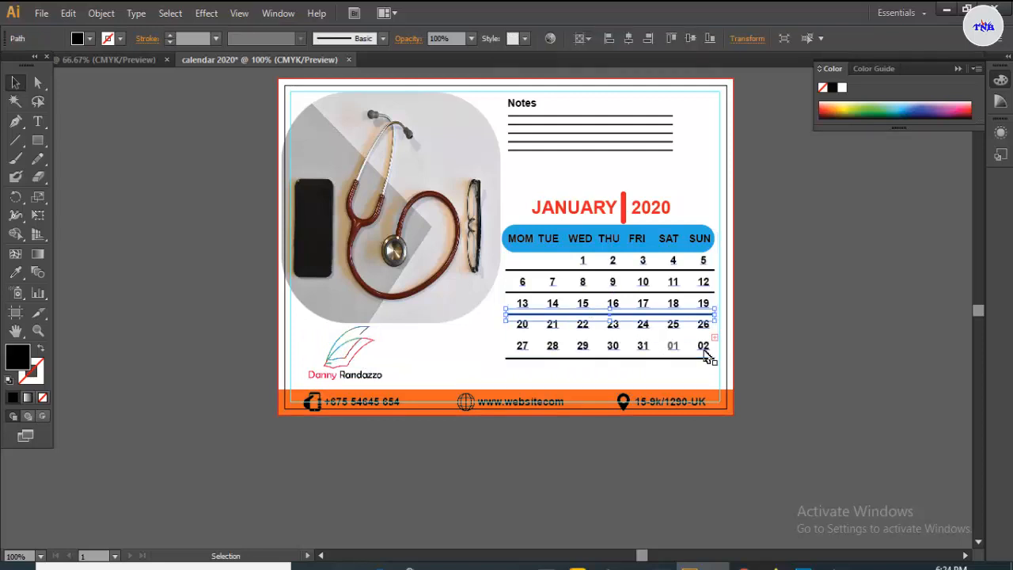
drag(615, 318, 616, 340)
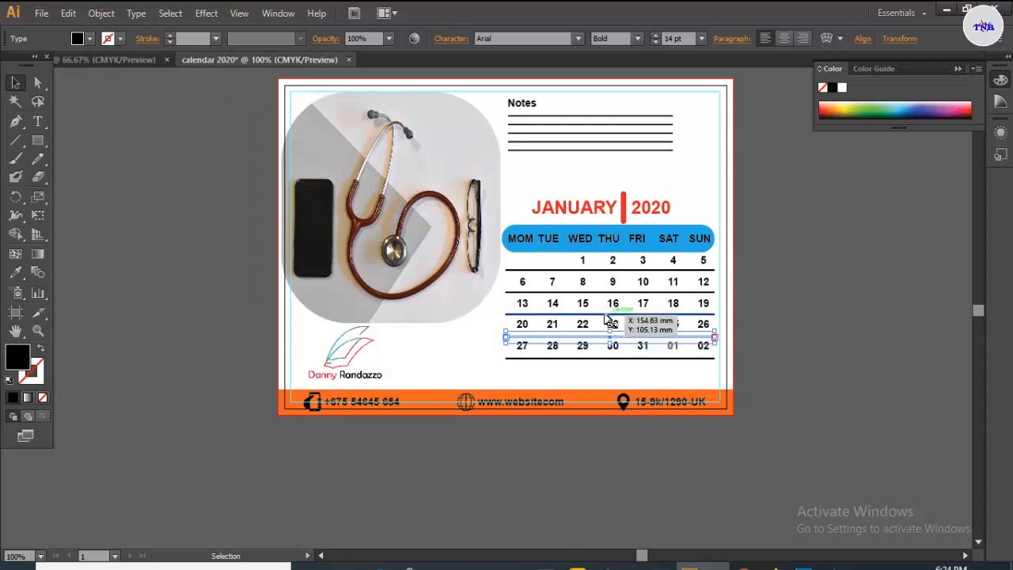
click(15, 272)
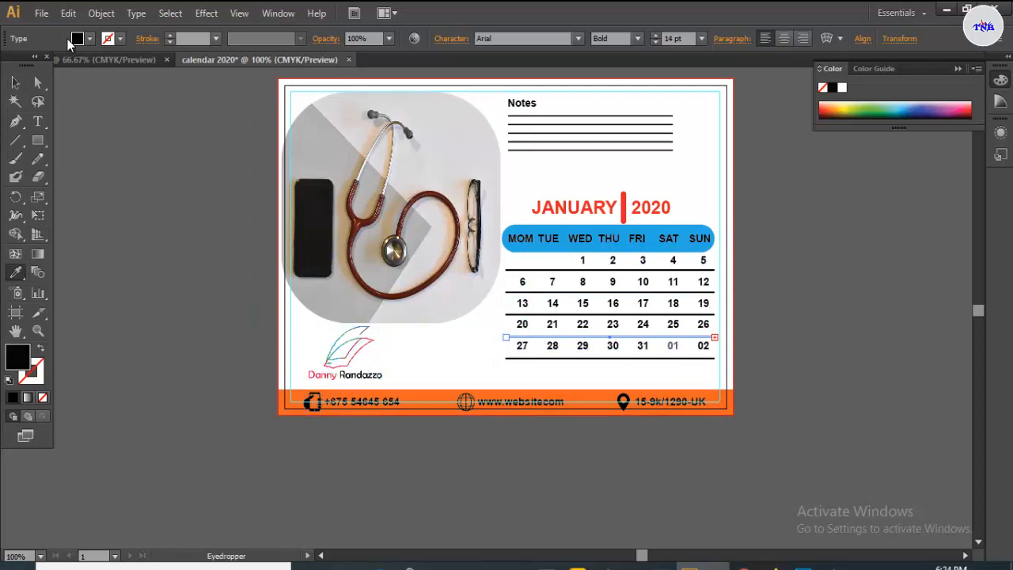
click(15, 82)
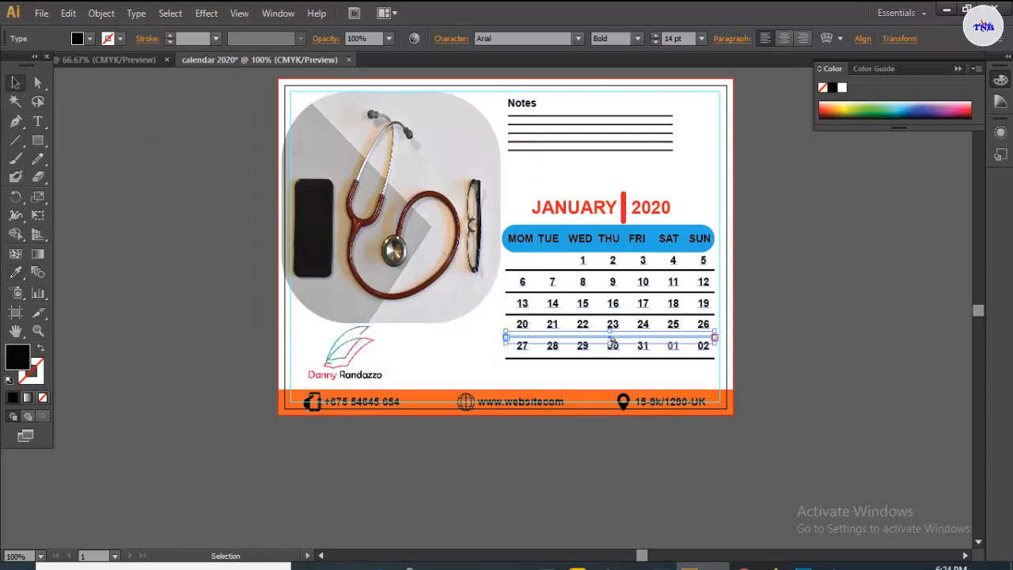
click(89, 38)
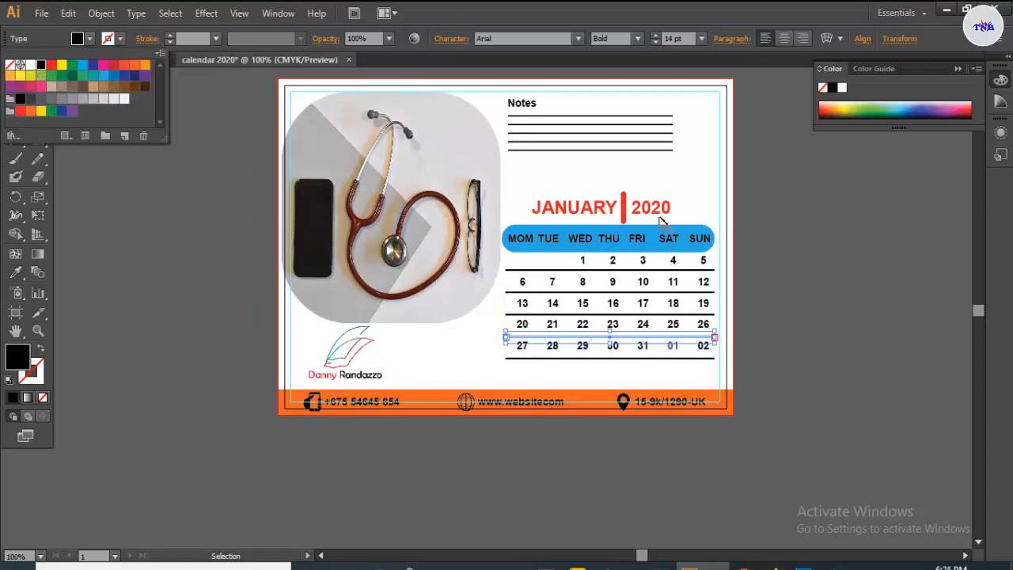
click(684, 374)
- Recolour the new divider and place a line copy between the 20–26 and 27–02 rows
click(614, 337)
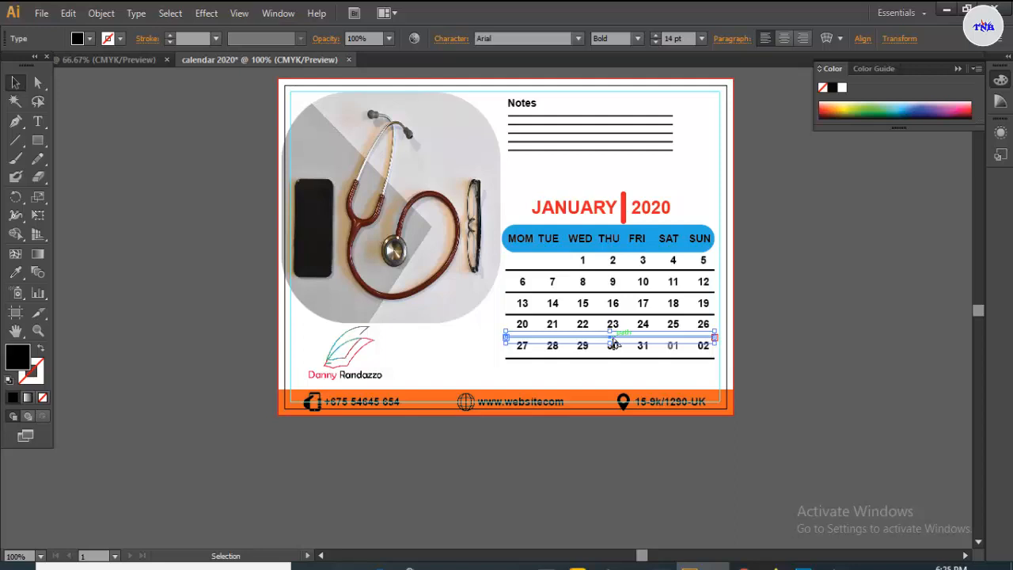
click(860, 104)
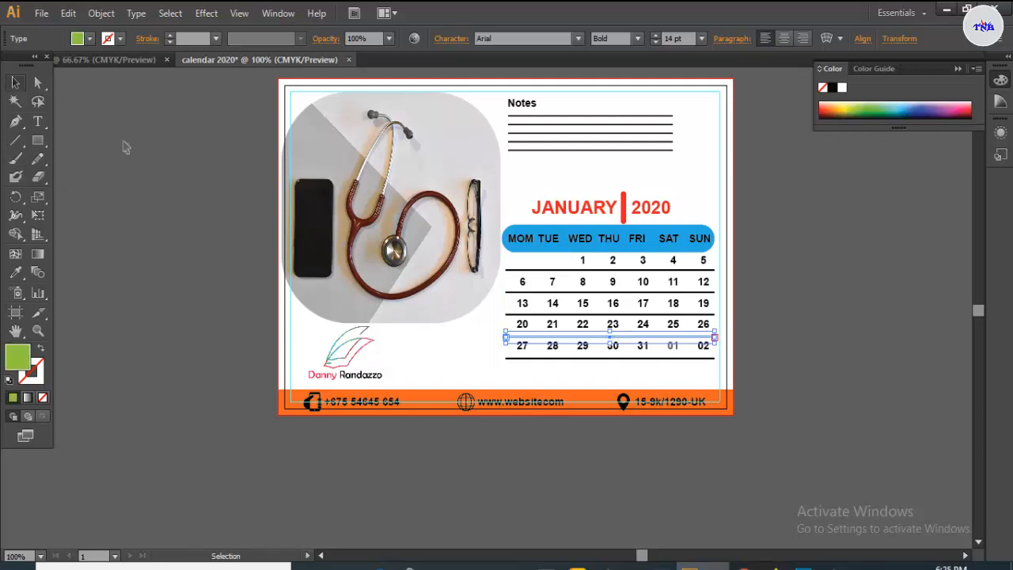
click(839, 356)
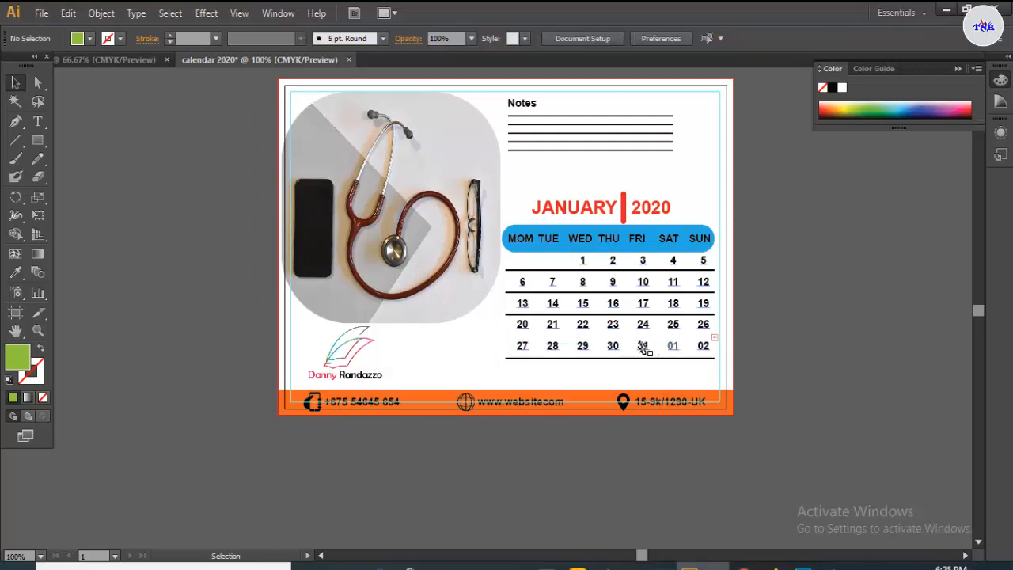
click(643, 342)
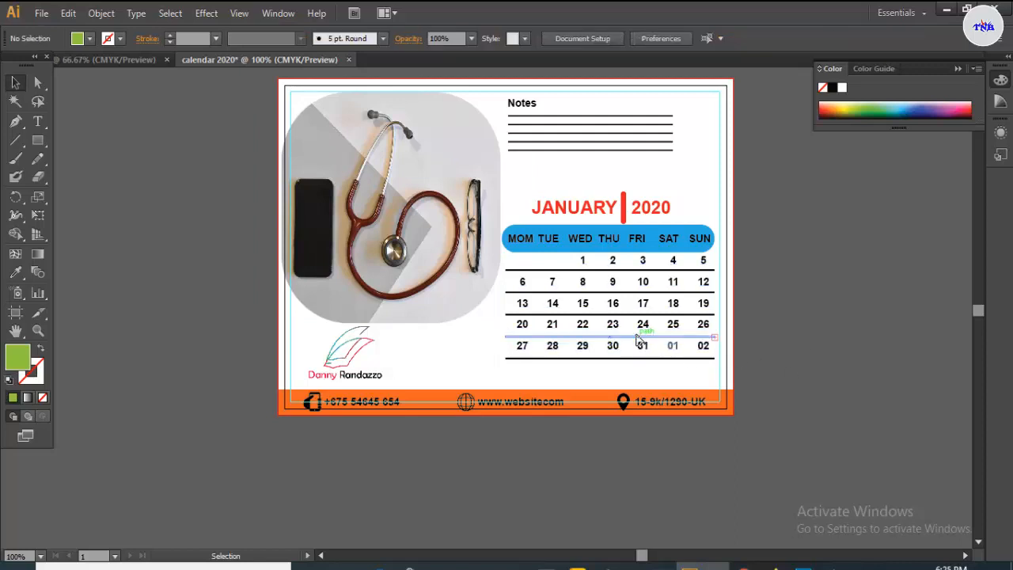
click(878, 365)
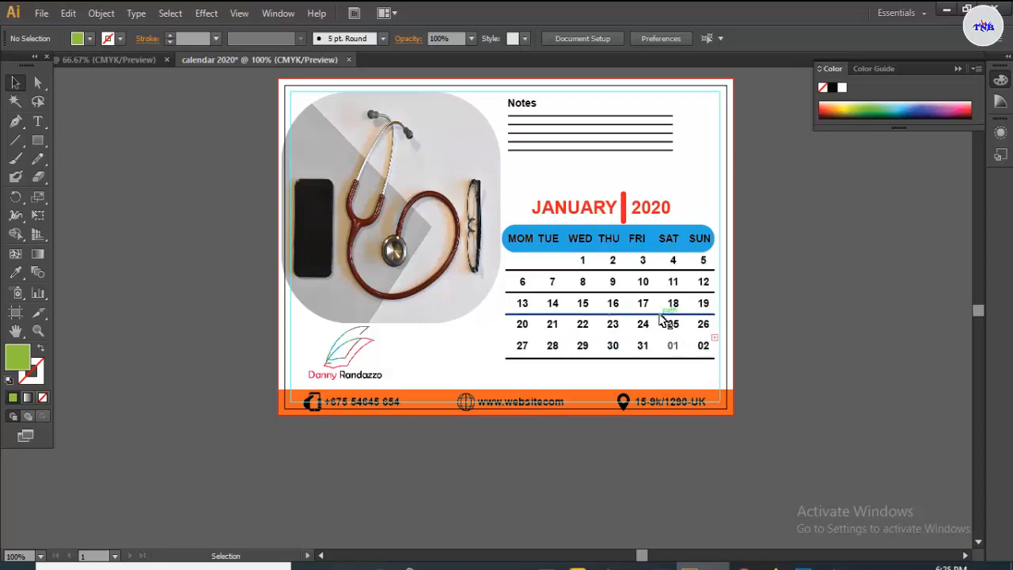
drag(663, 314, 661, 340)
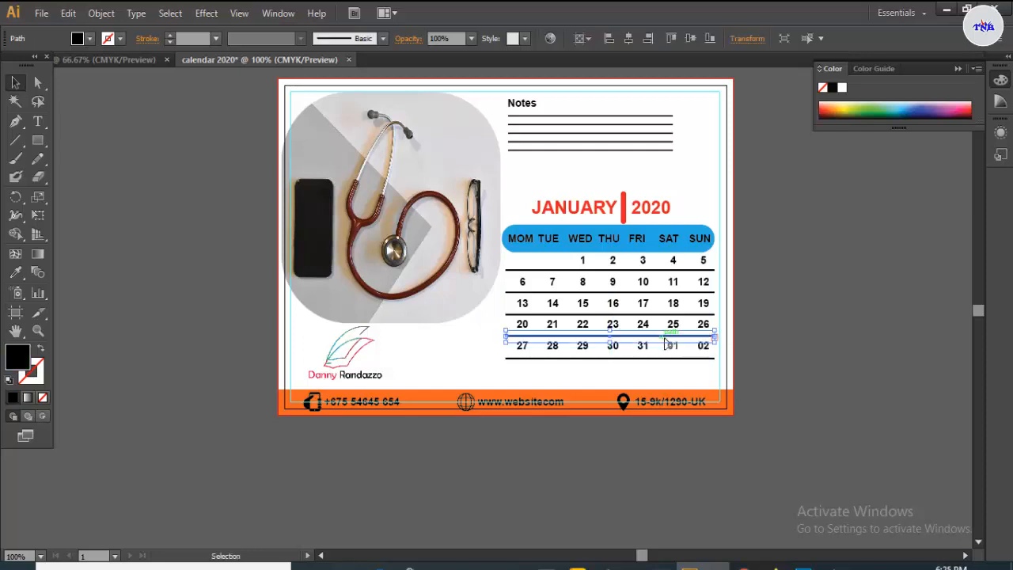
click(828, 337)
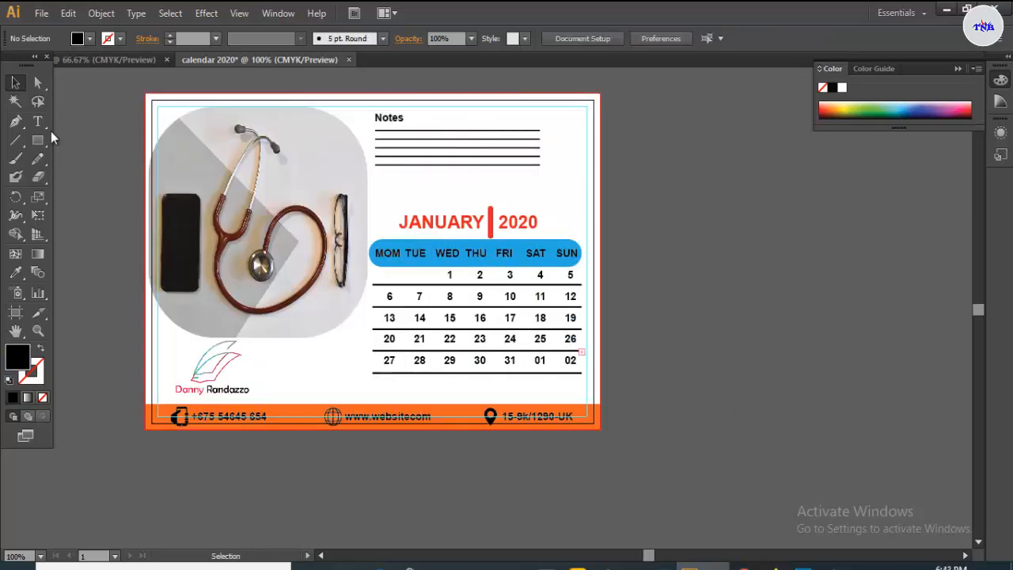
drag(37, 121, 63, 119)
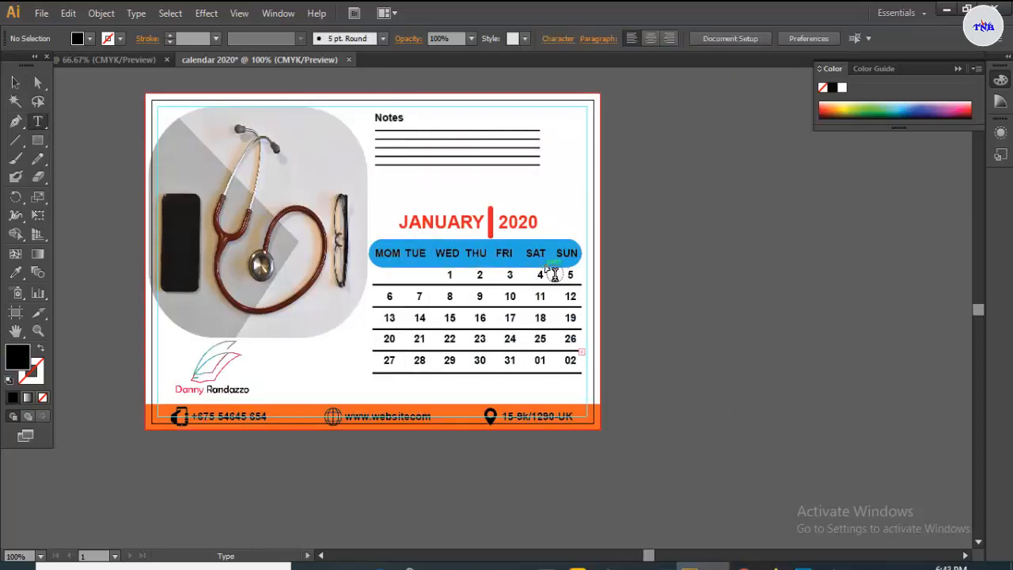
- Colour the SAT and SUN headings with the title bar's red using the Eyedropper
drag(526, 253, 564, 253)
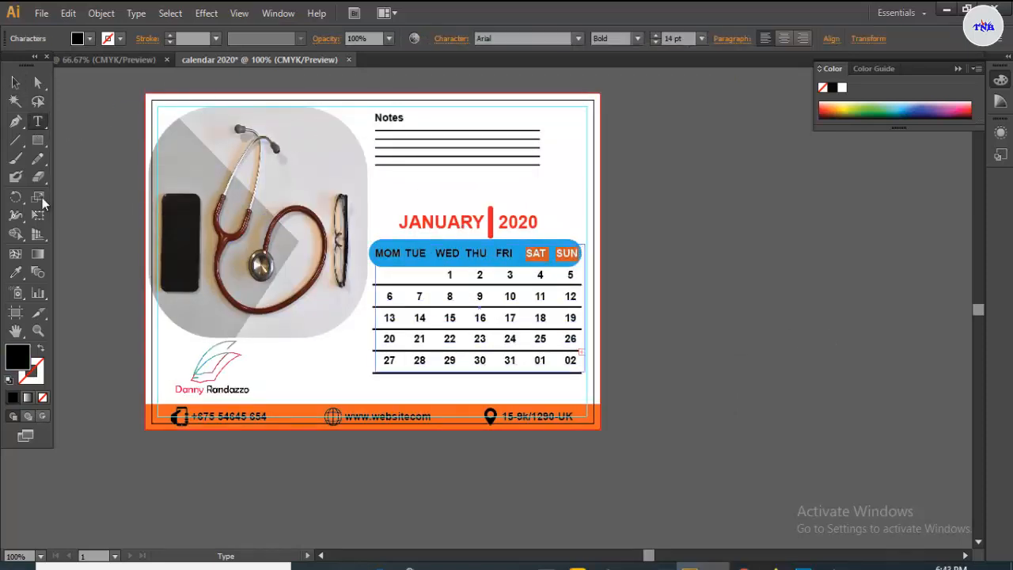
click(16, 272)
click(491, 221)
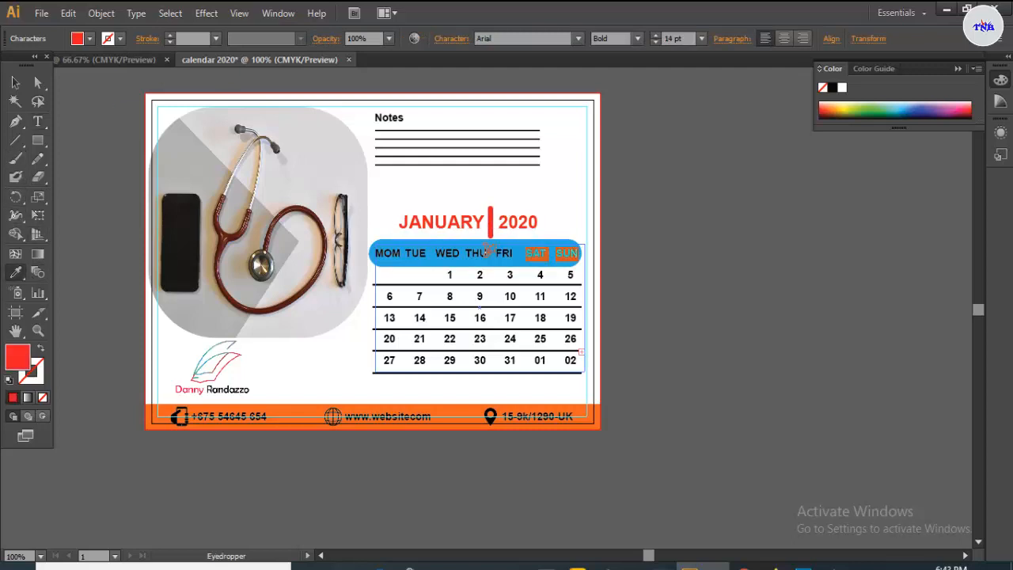
click(37, 123)
- Make weekend dates 4–5, 11–12 and 18–19 red
drag(541, 274, 572, 276)
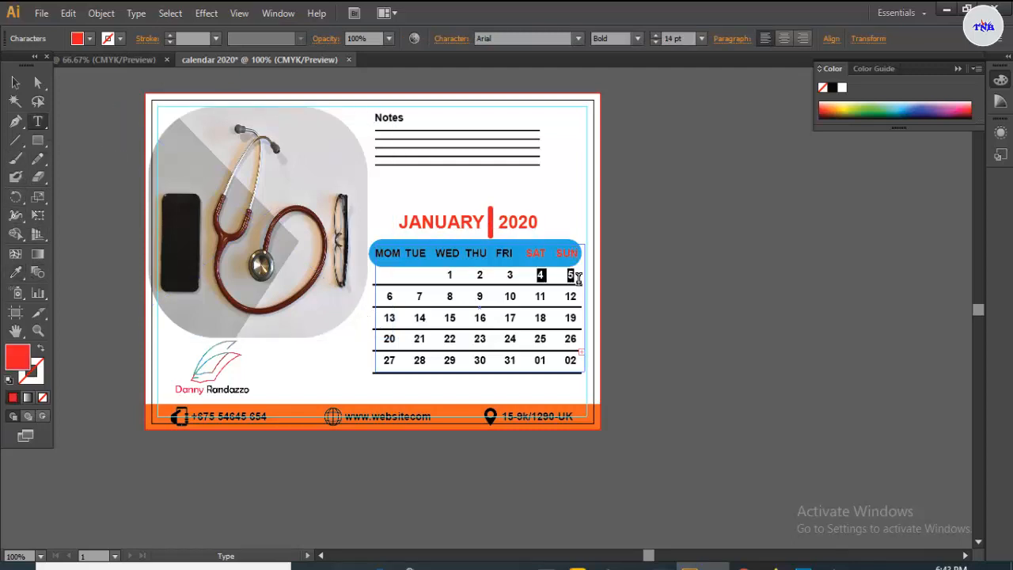
click(90, 38)
click(51, 64)
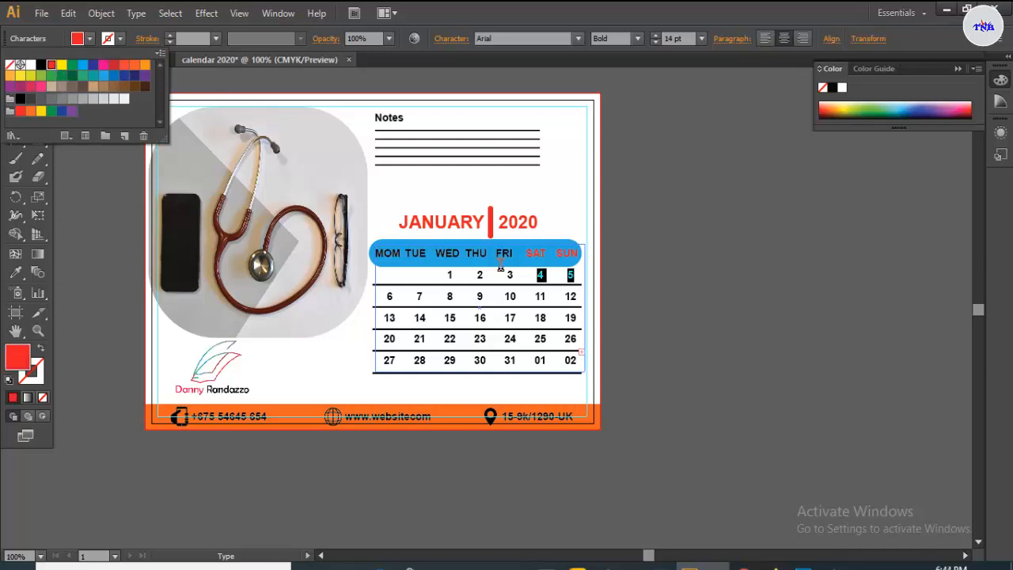
drag(575, 296, 579, 319)
click(89, 38)
click(53, 70)
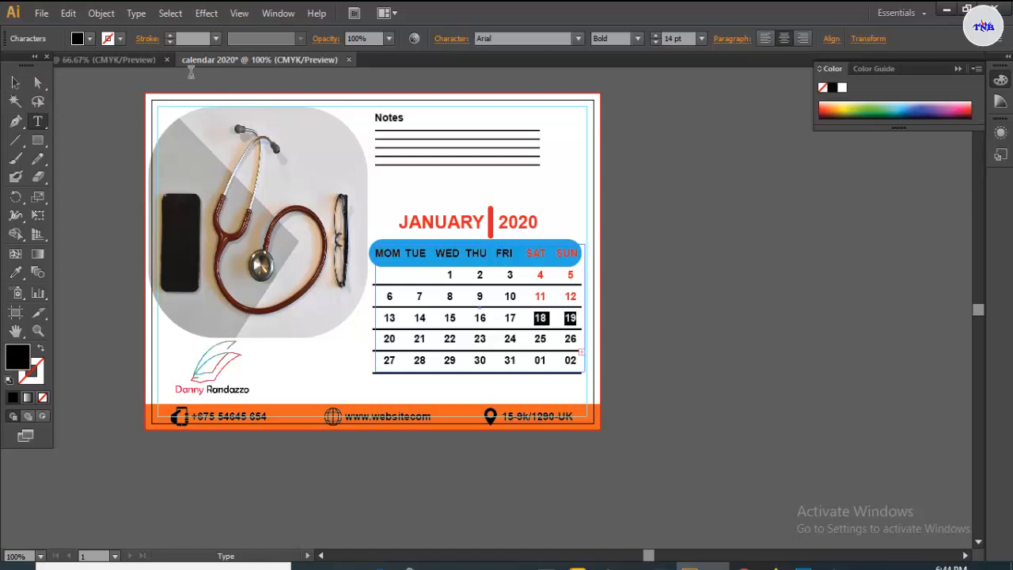
click(90, 38)
click(51, 64)
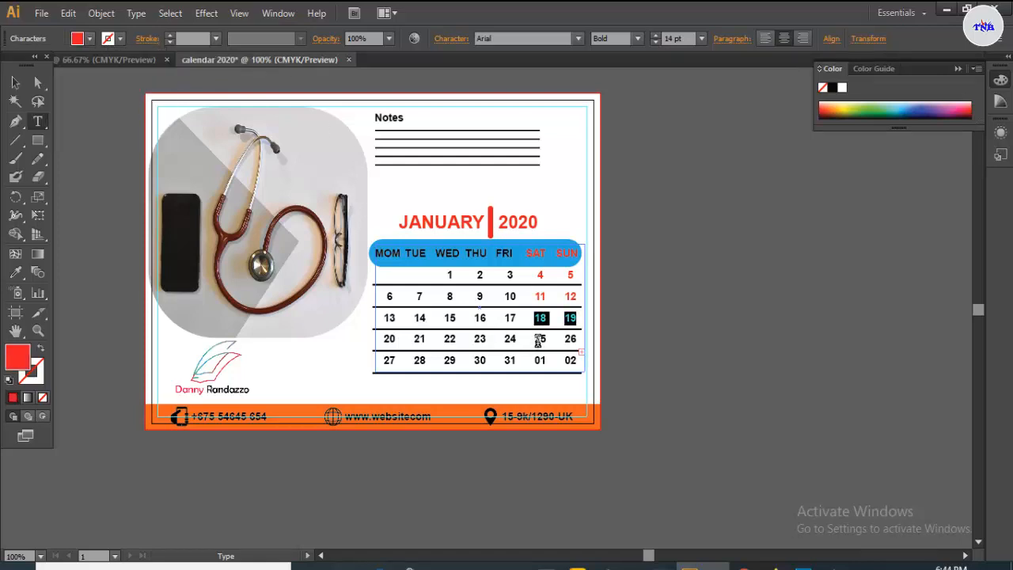
- Make weekend dates 25–26 and 01–02 red, then deselect the calendar text
drag(535, 339, 579, 360)
click(89, 38)
click(51, 64)
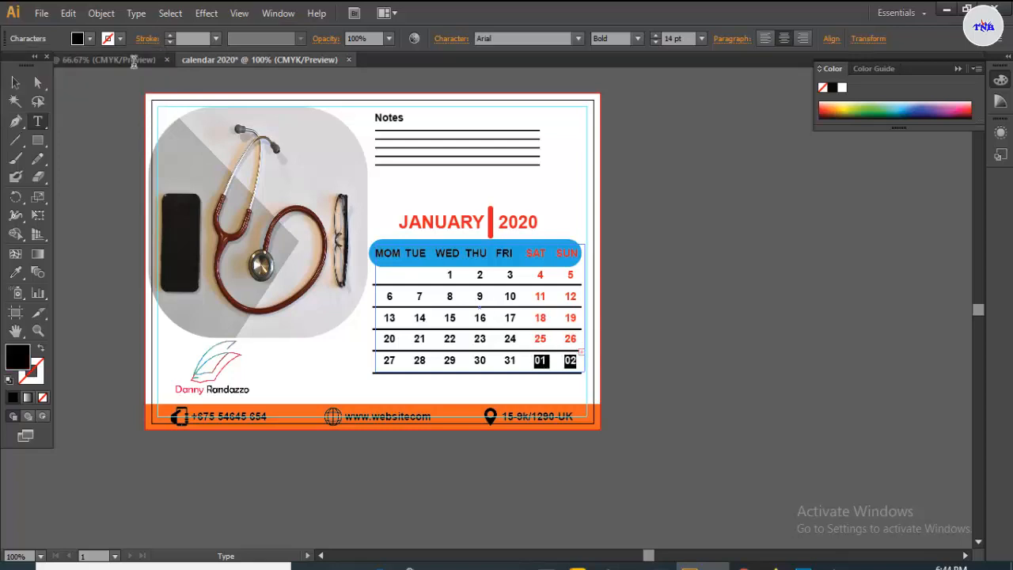
click(90, 38)
click(51, 64)
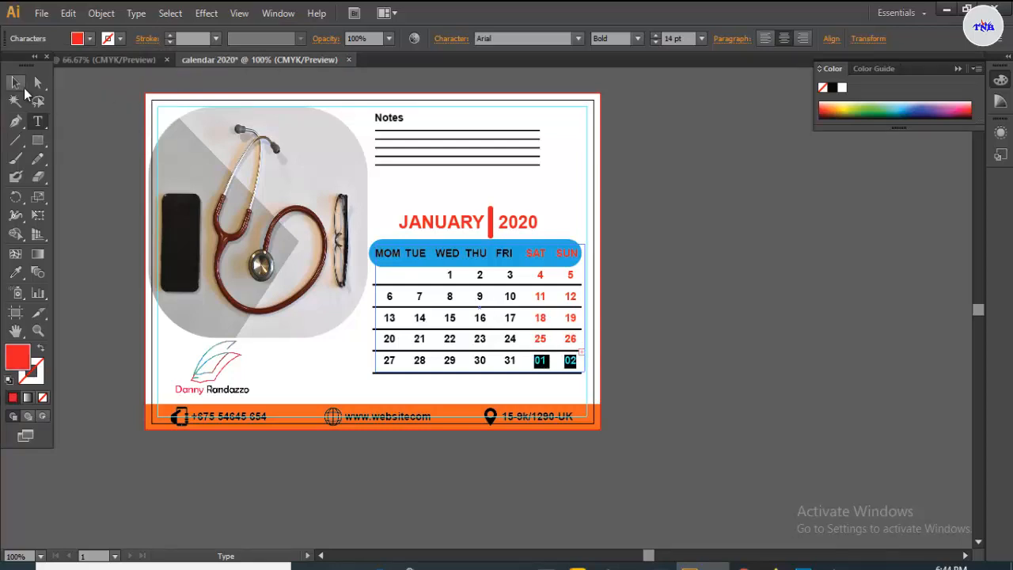
key(Escape)
click(667, 229)
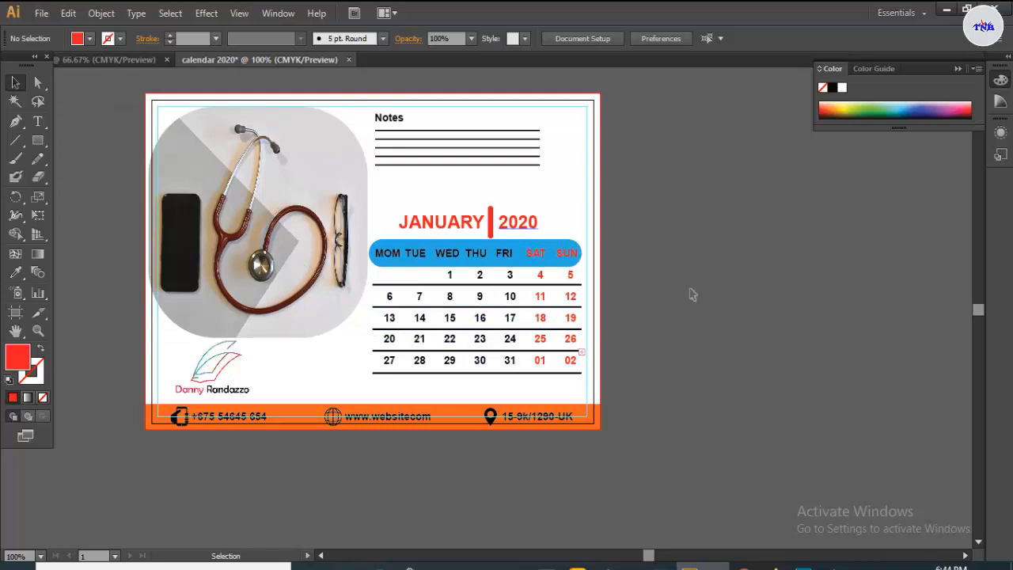
click(845, 566)
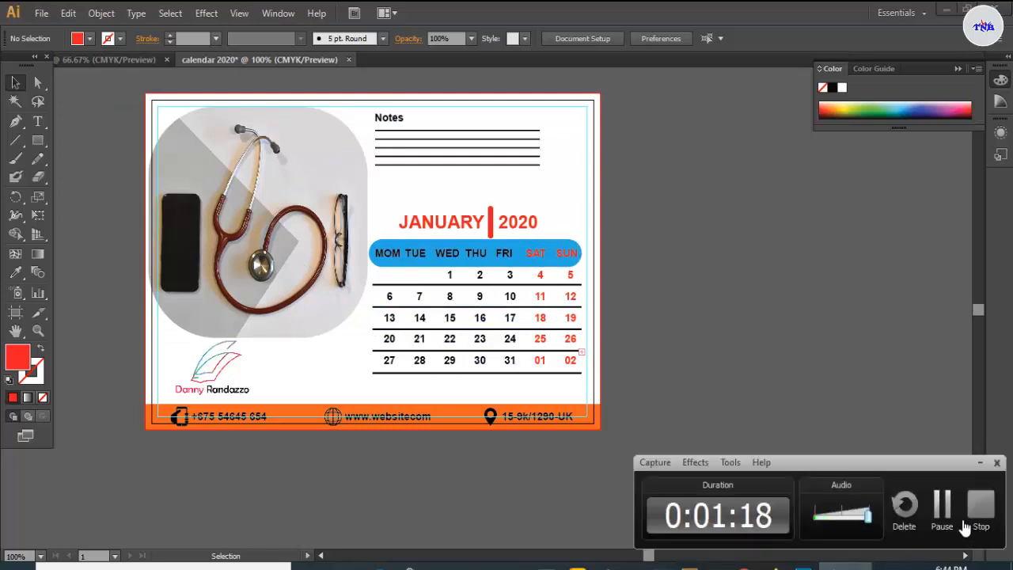